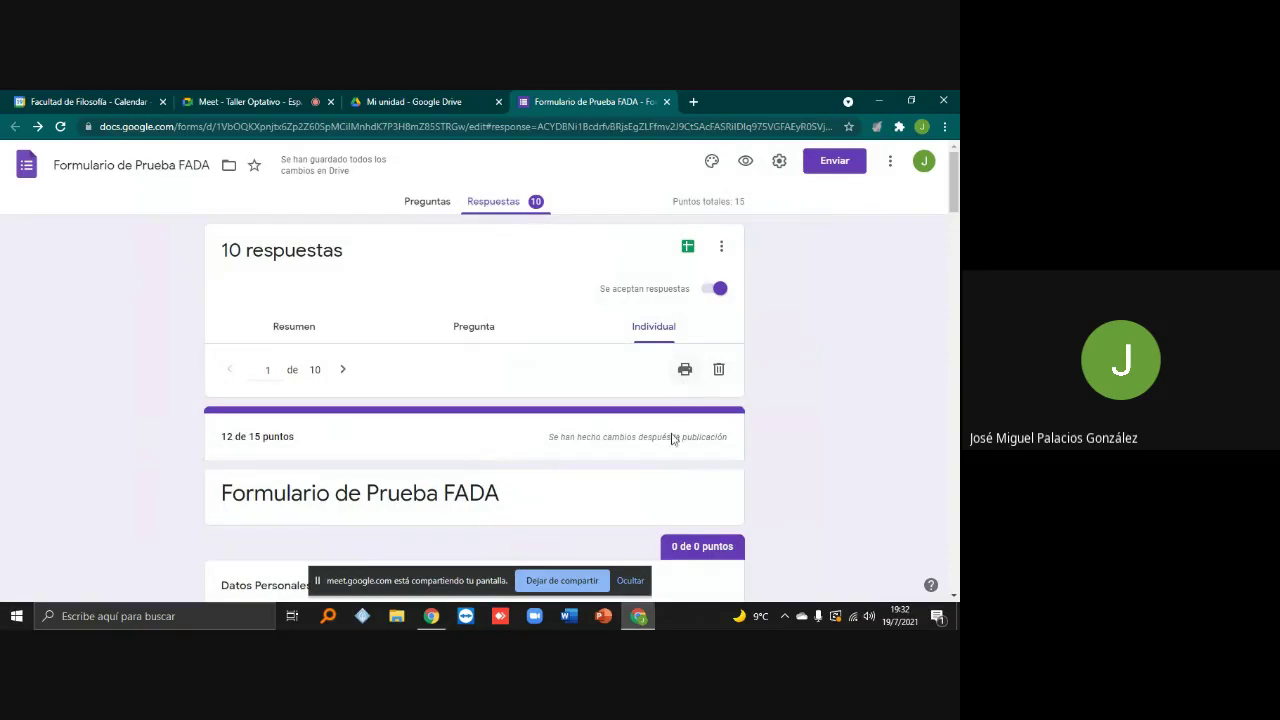
Examine the first individual response in the form, from the personal data and opinion answers to the graded exam questions
scroll(668, 446, "down", 3)
scroll(668, 446, "down", 15)
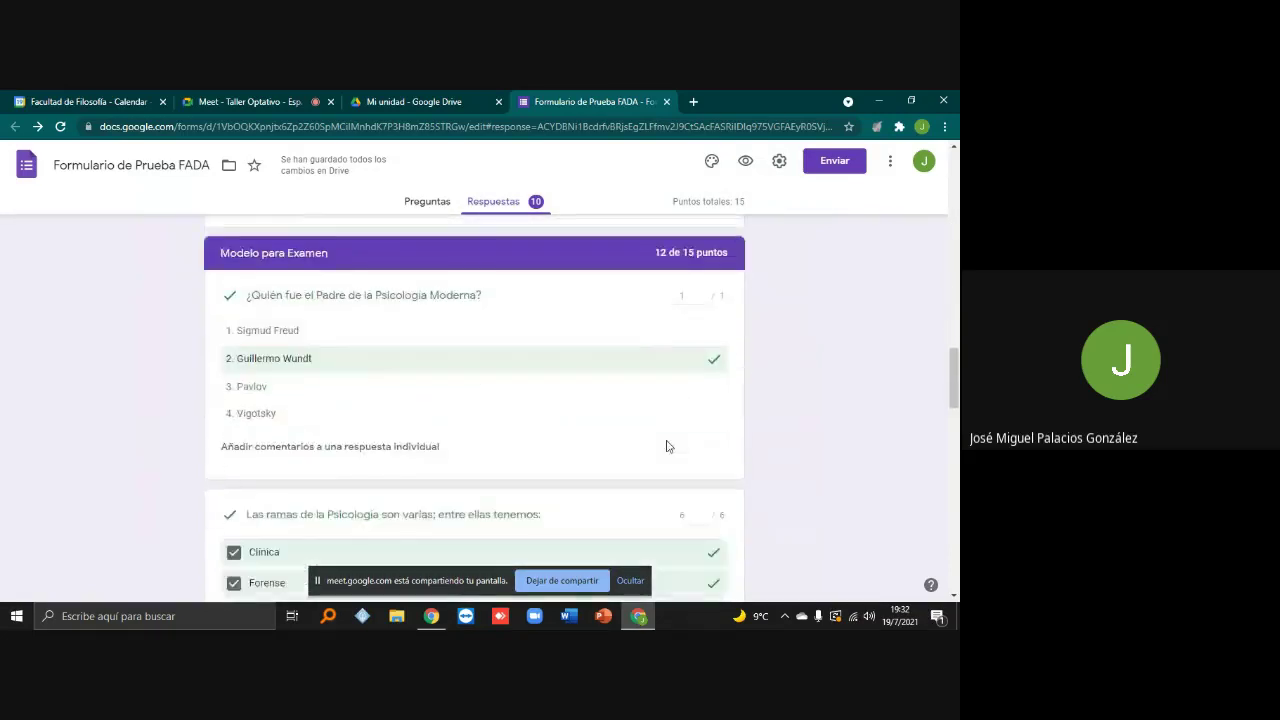
scroll(668, 446, "up", 6)
scroll(668, 446, "up", 2)
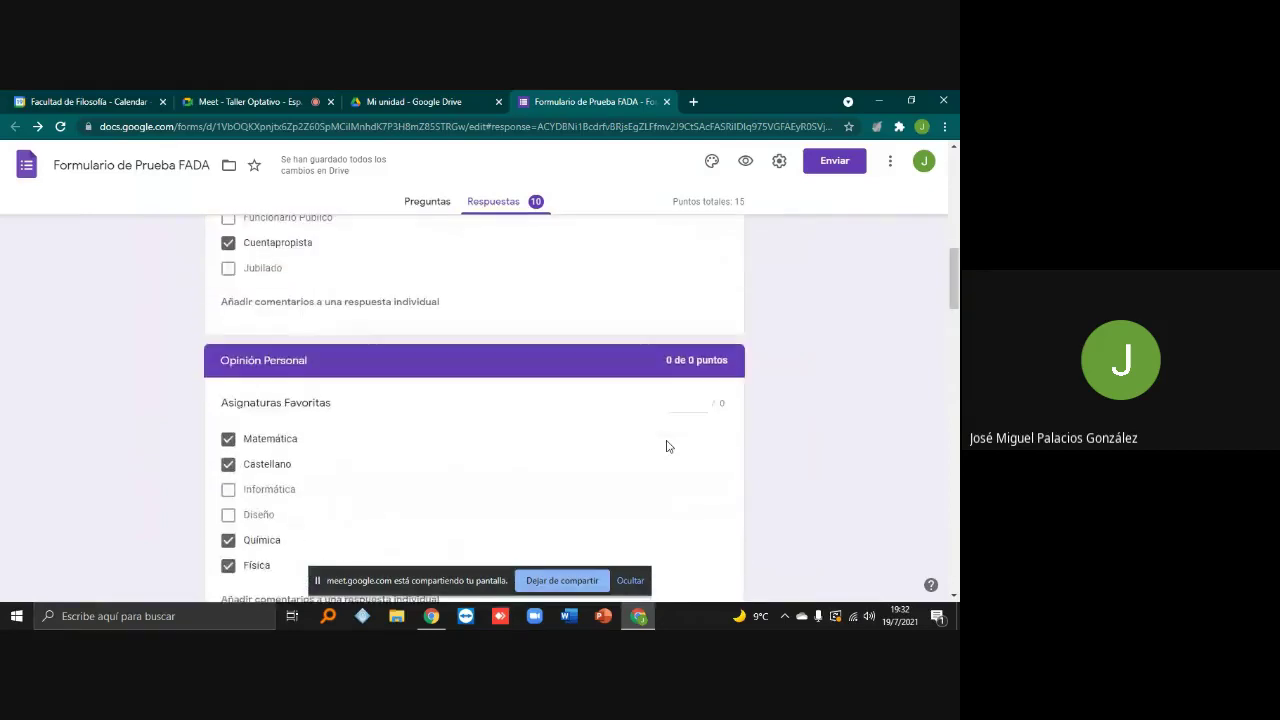
scroll(668, 446, "down", 3)
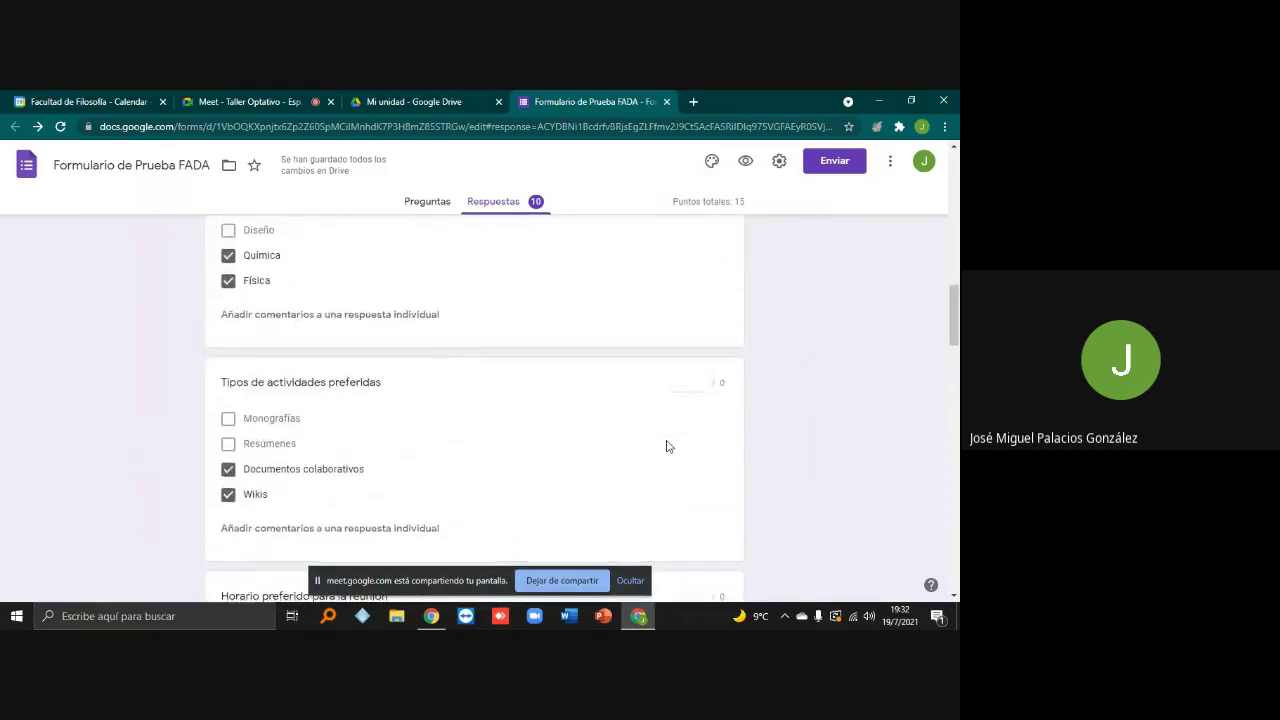
scroll(668, 446, "down", 6)
scroll(668, 446, "down", 5)
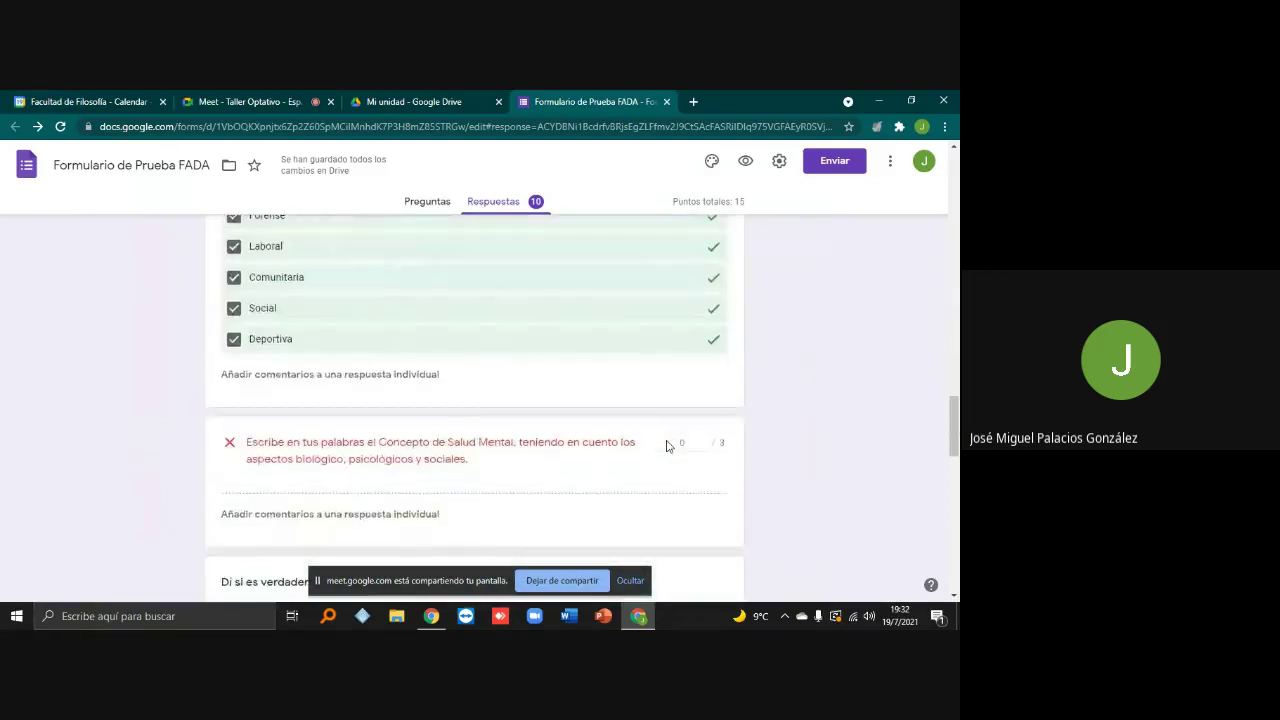
scroll(668, 446, "up", 12)
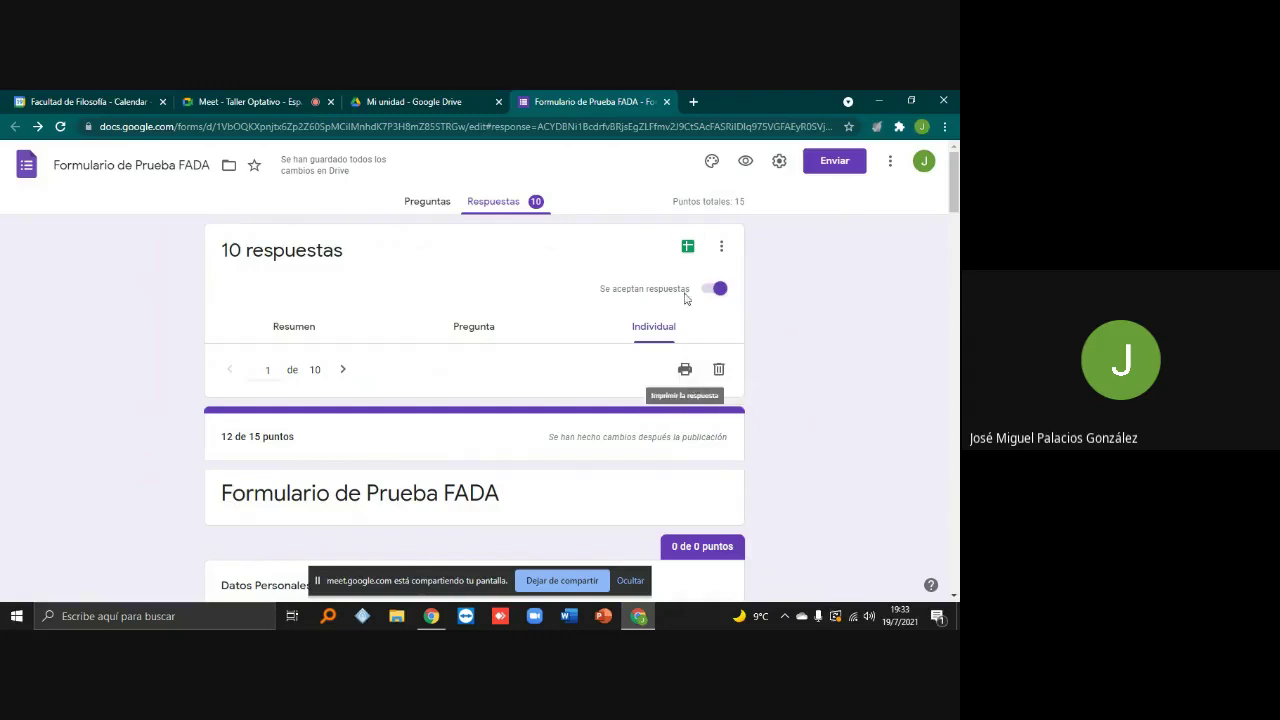
Create a new spreadsheet as the destination for the form responses and dismiss the tip about presenting in a meeting
left_click(689, 247)
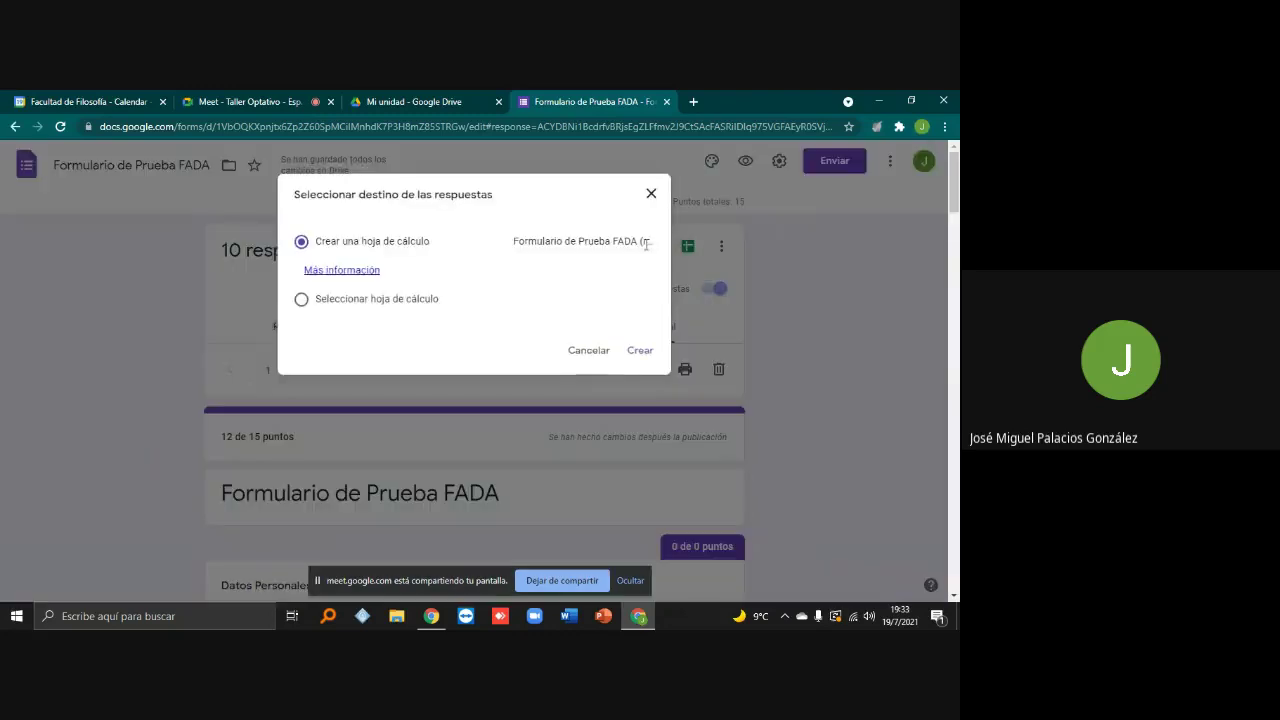
left_click(641, 351)
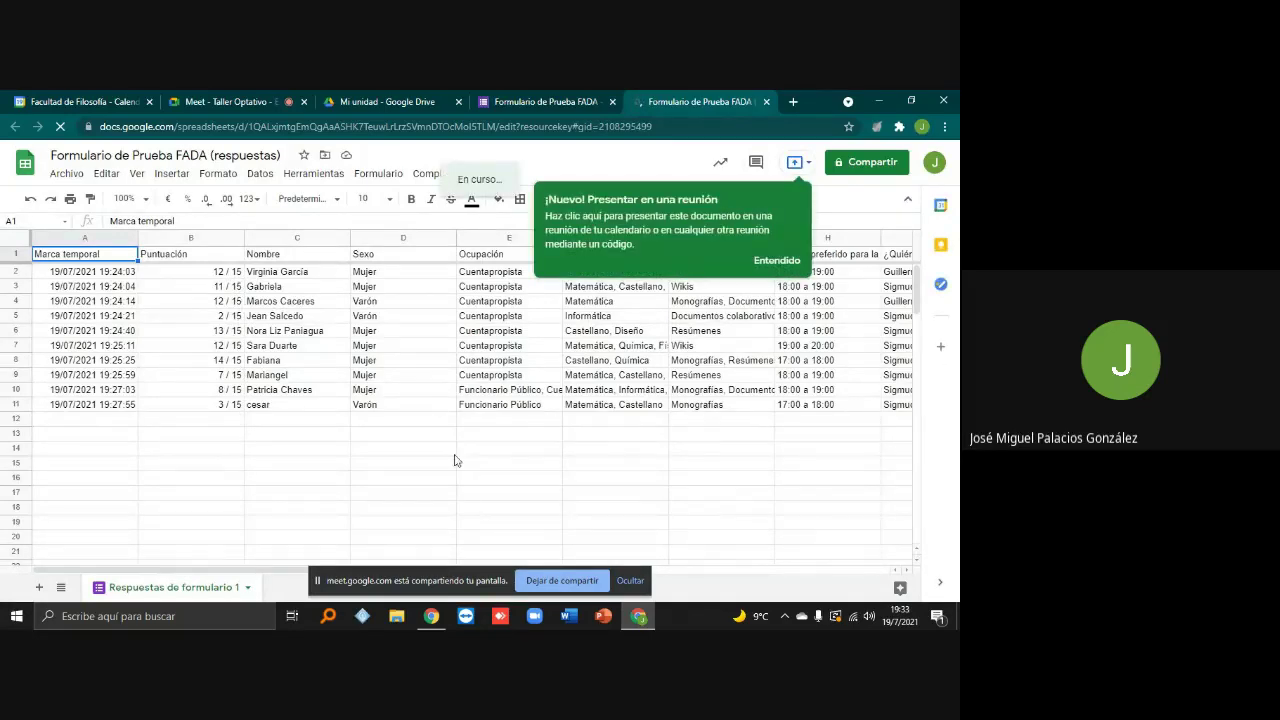
left_click(785, 262)
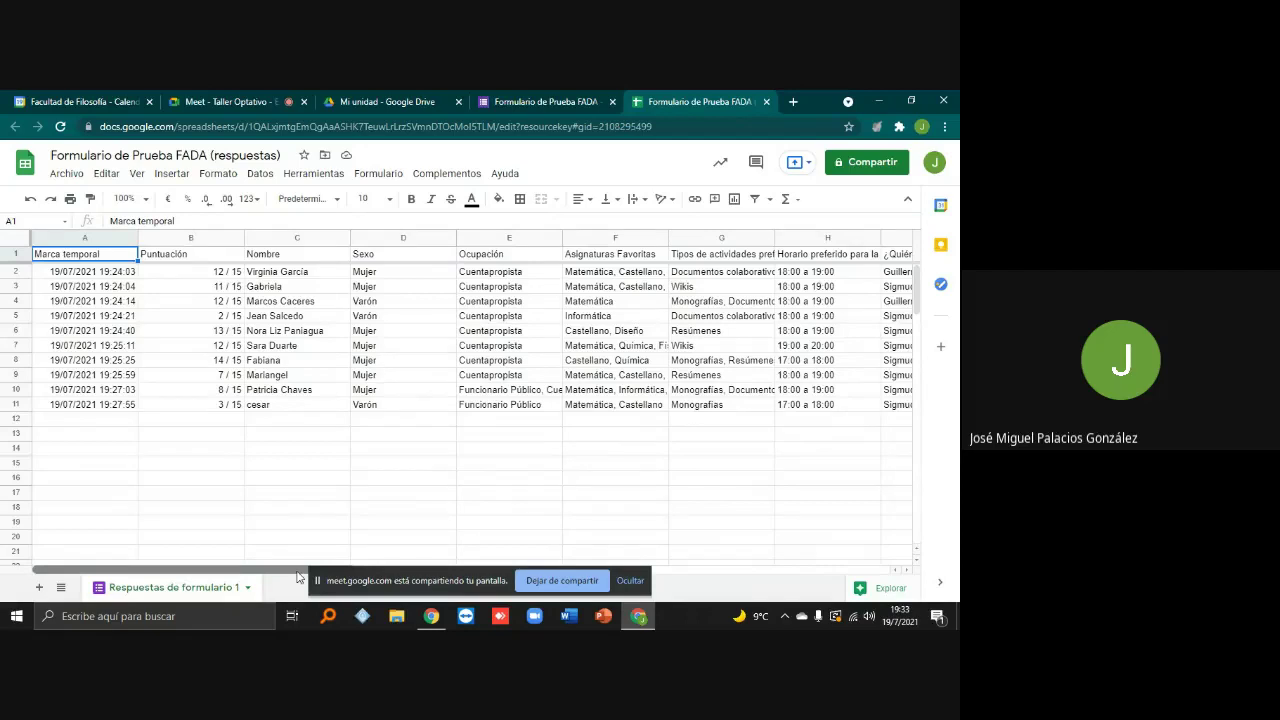
Review each respondent's score in the Puntuación column of the responses spreadsheet, from row 2 to row 11
left_click_drag(297, 571, 208, 571)
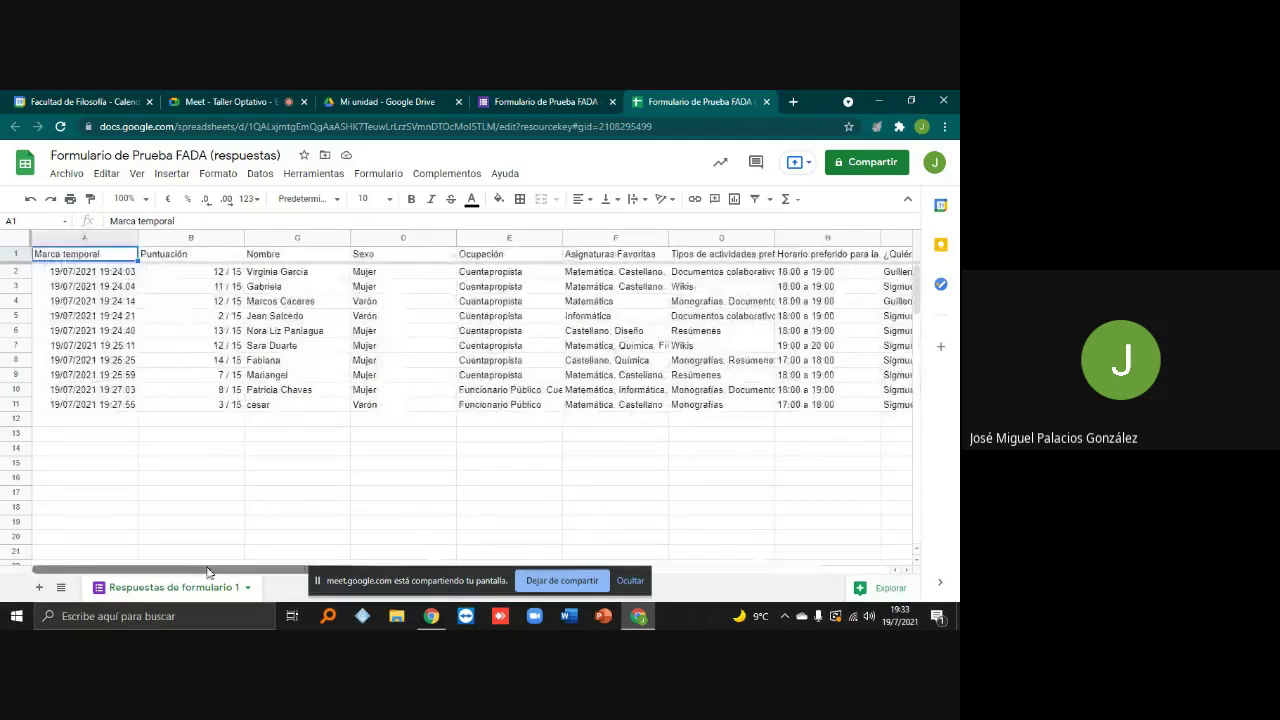
left_click(209, 272)
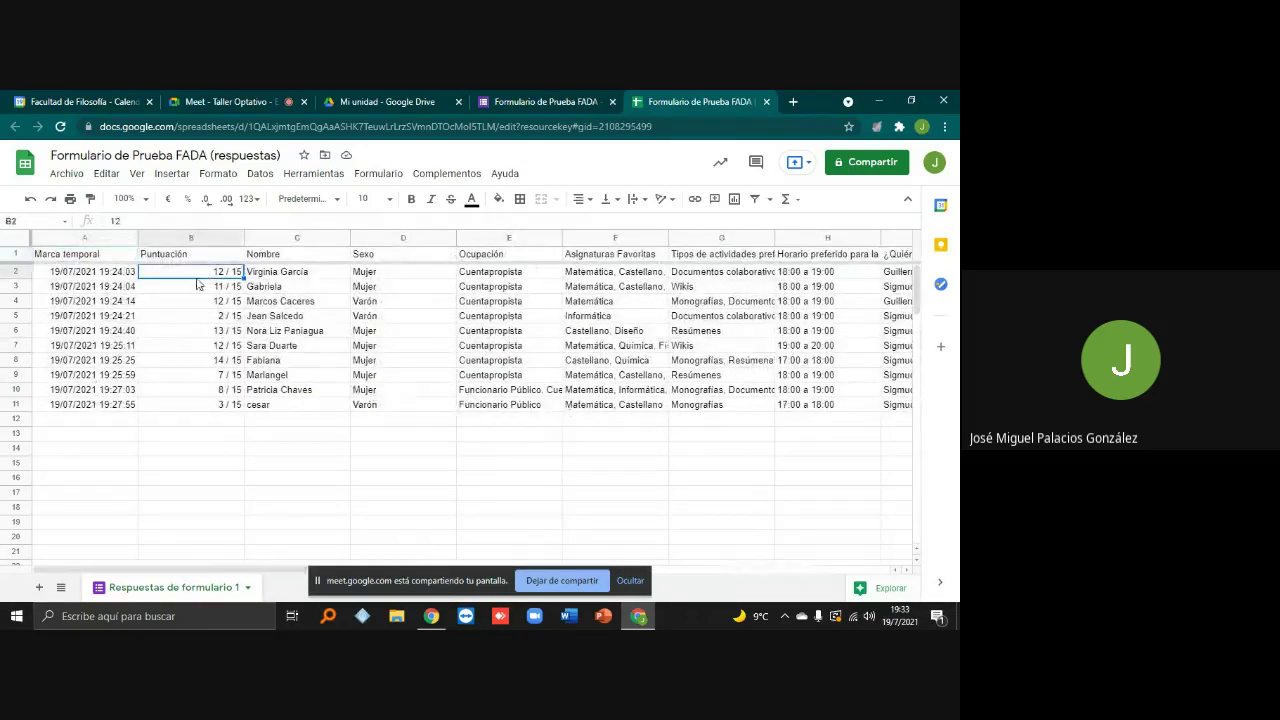
key("Down")
key("Down")
key("Down")
key("Down")
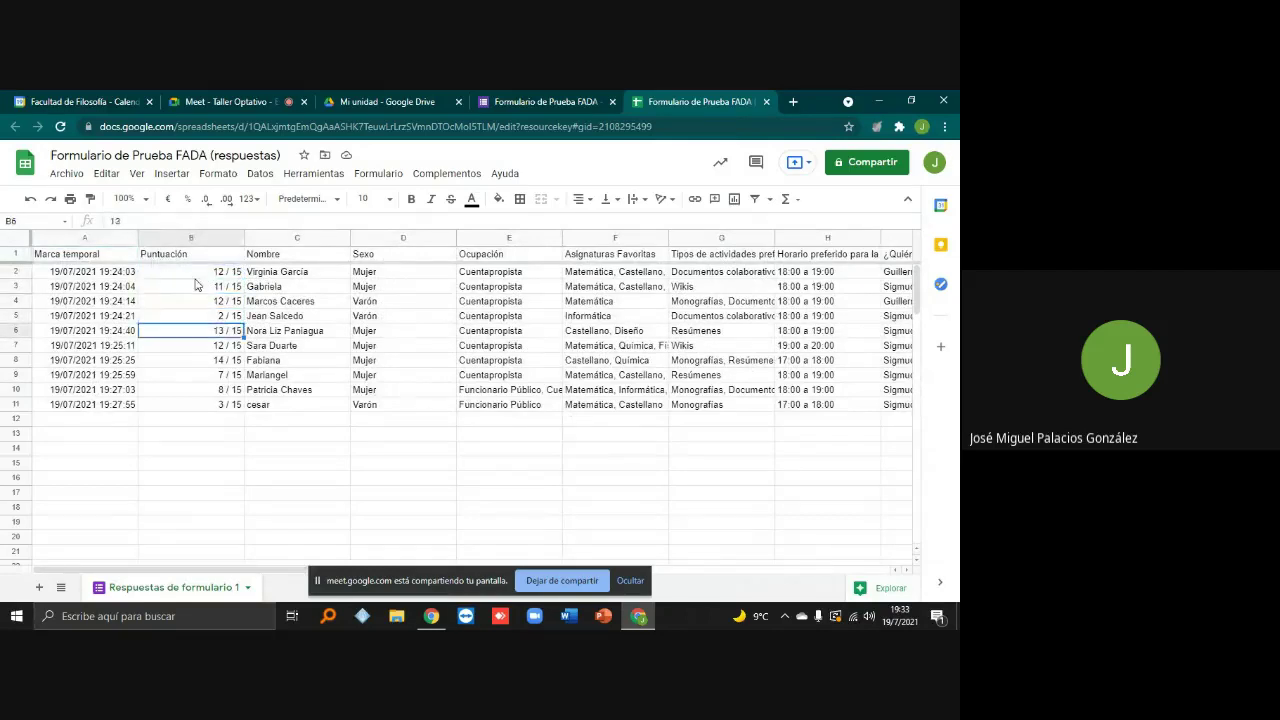
key("Down")
key("Down")
key("Down")
key("Down")
key("Down")
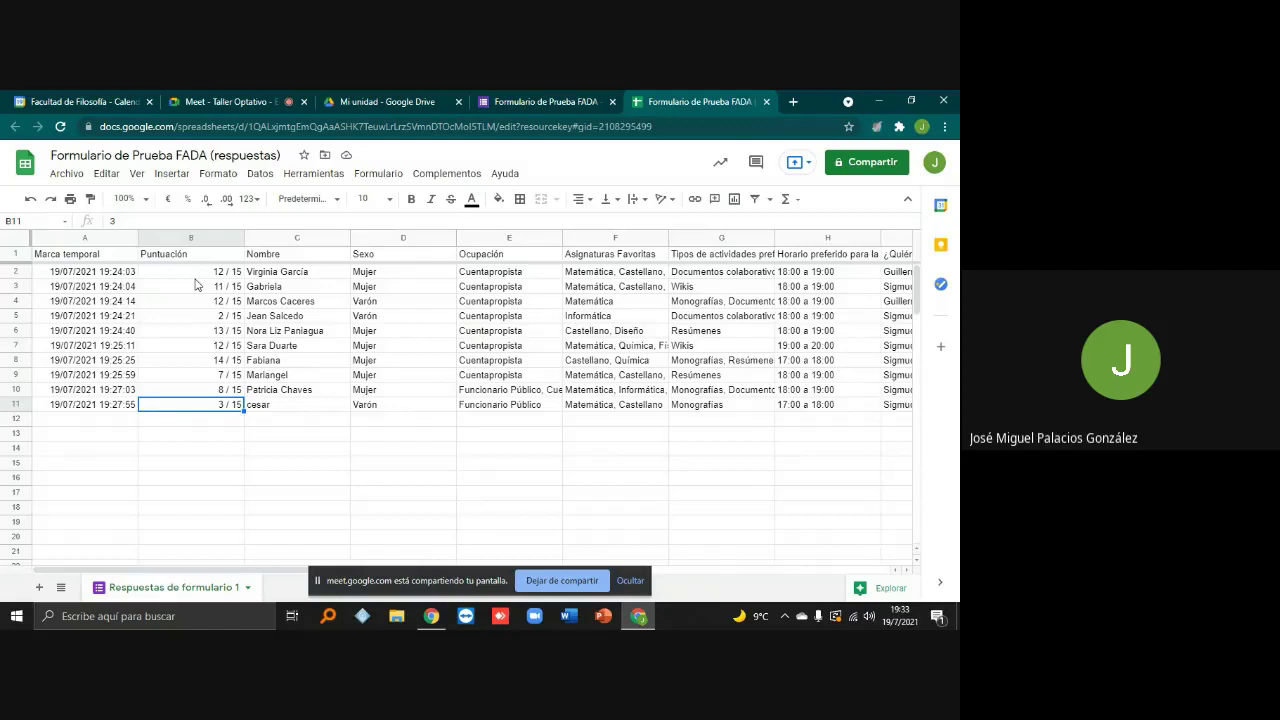
left_click(196, 278)
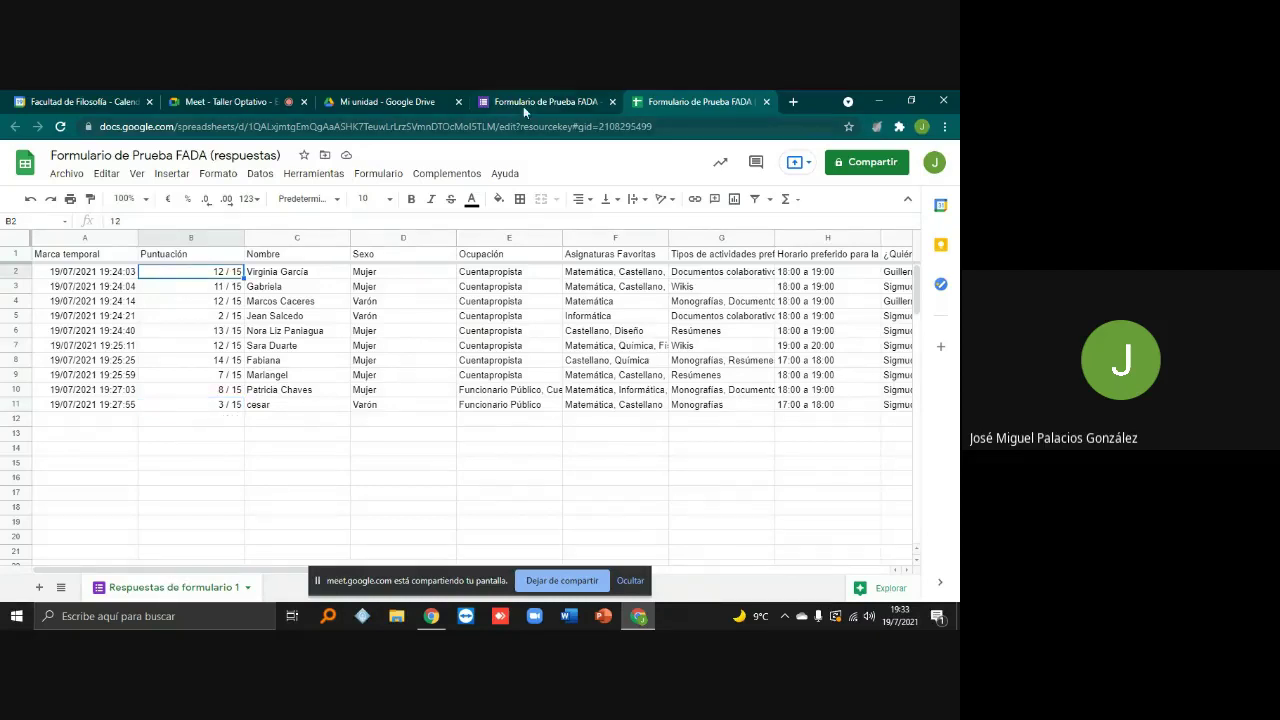
Return to Formulario de Prueba FADA and review the first respondent's personal data, favourite subjects and exam answers
left_click(523, 102)
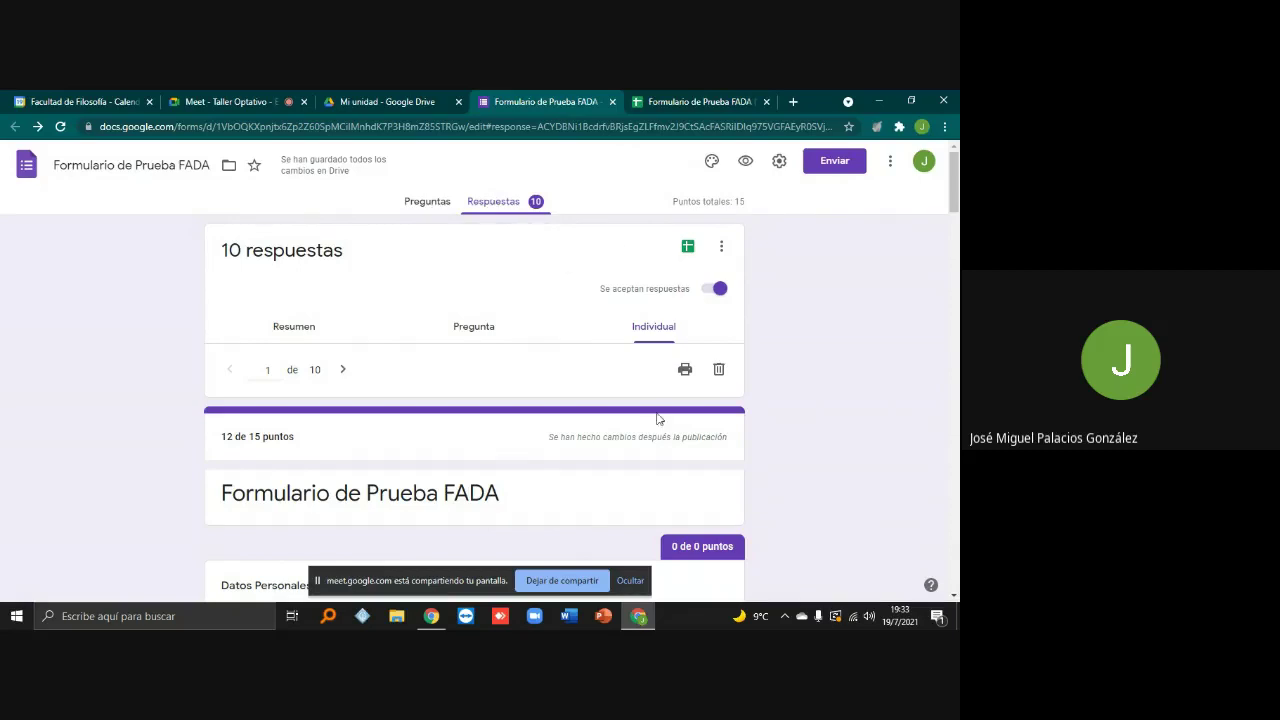
scroll(587, 459, "down", 10)
scroll(587, 459, "up", 8)
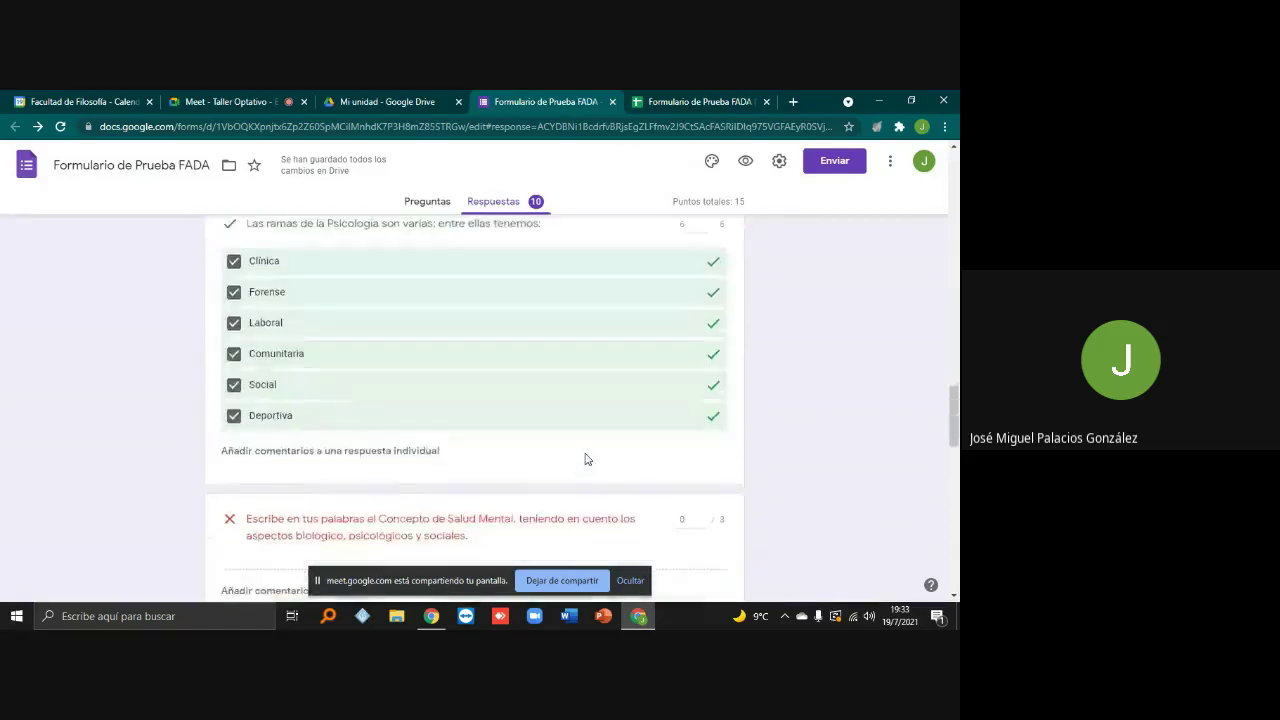
scroll(587, 459, "up", 3)
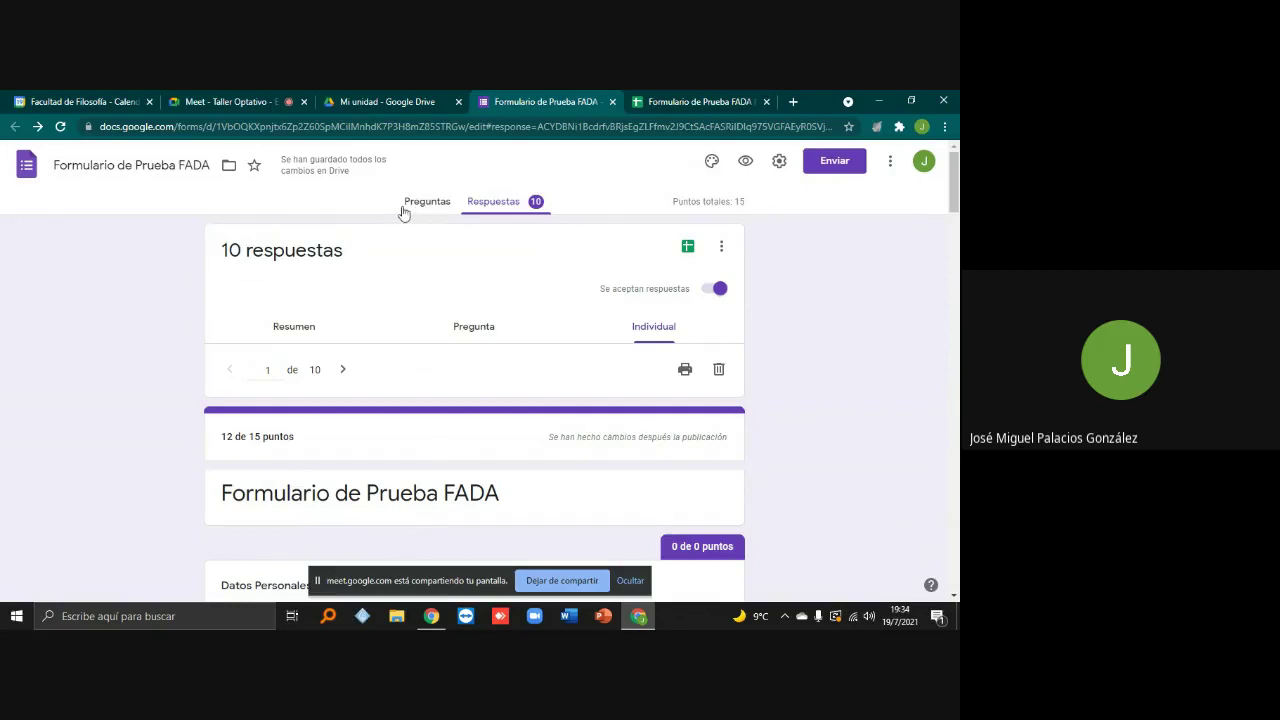
scroll(473, 416, "down", 3)
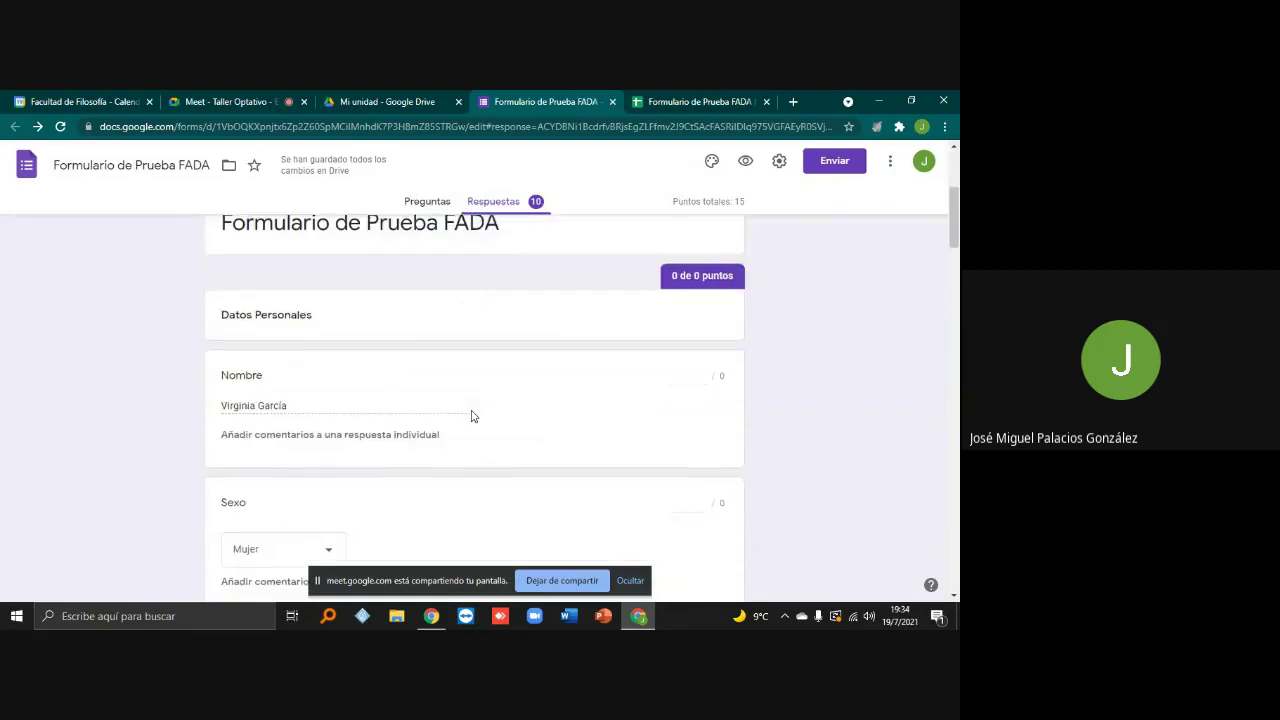
scroll(473, 416, "up", 3)
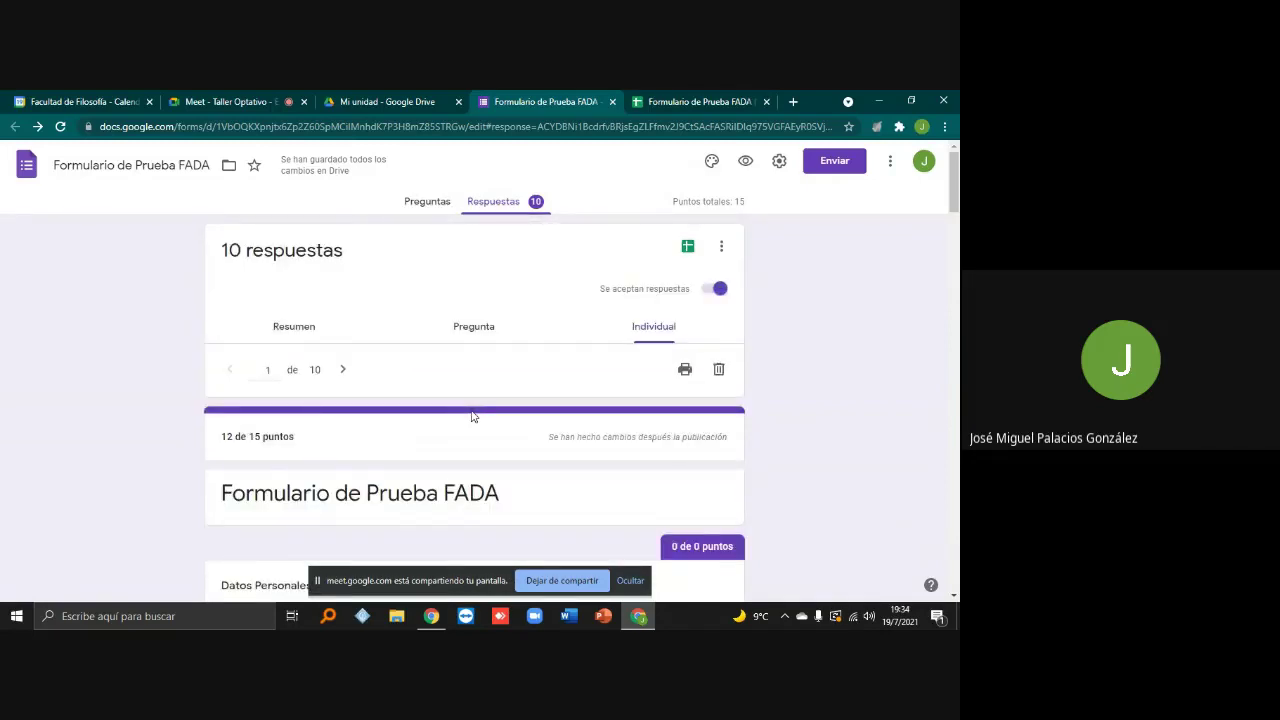
scroll(473, 416, "down", 5)
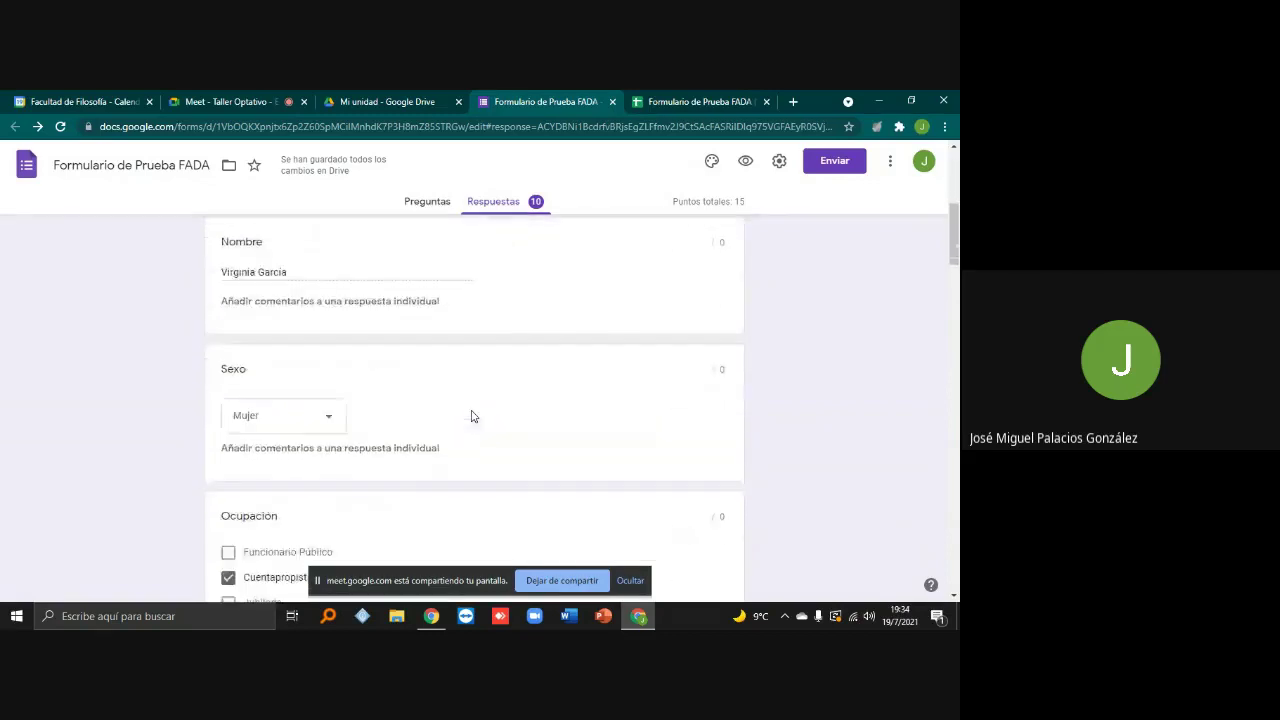
scroll(332, 458, "down", 2)
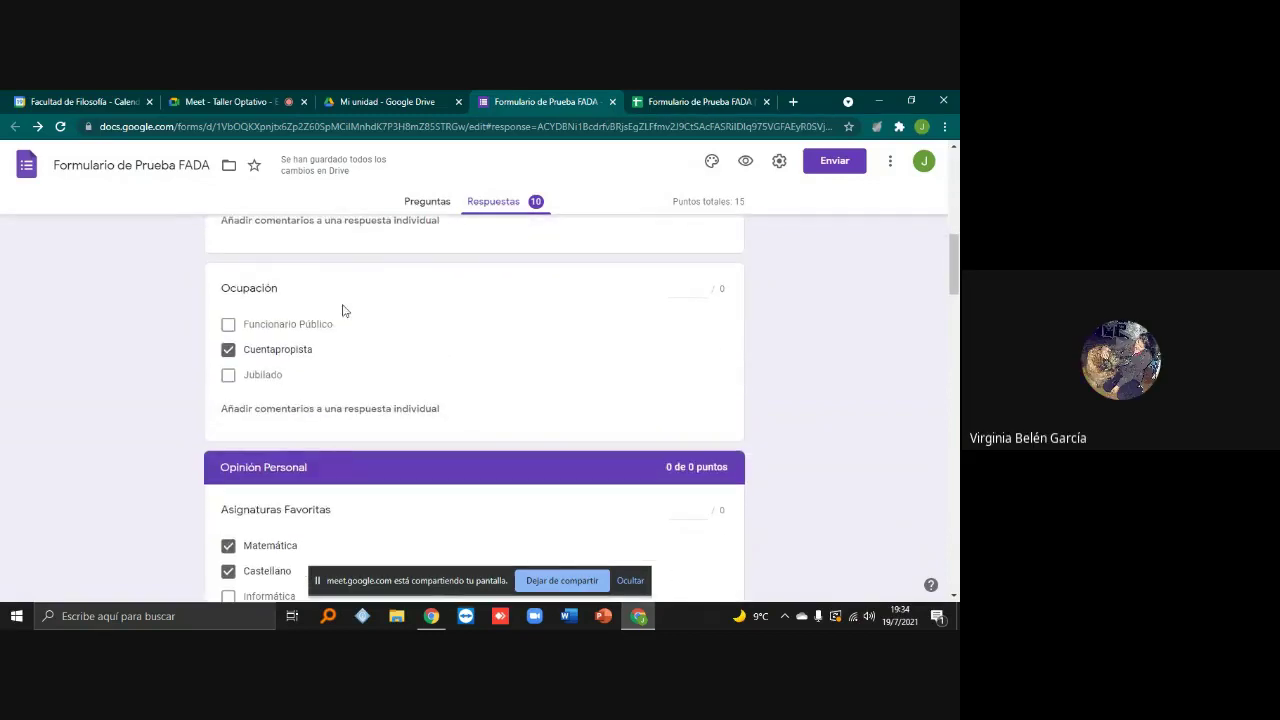
scroll(465, 425, "down", 2)
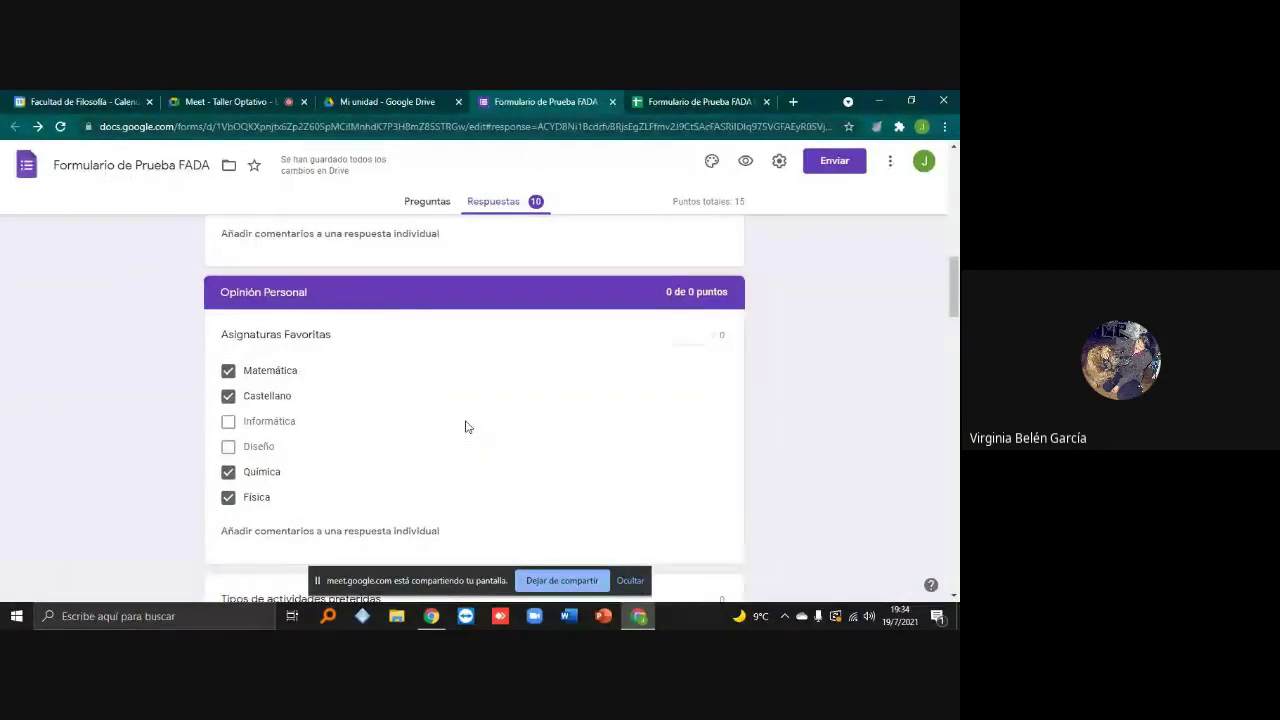
scroll(465, 427, "up", 10)
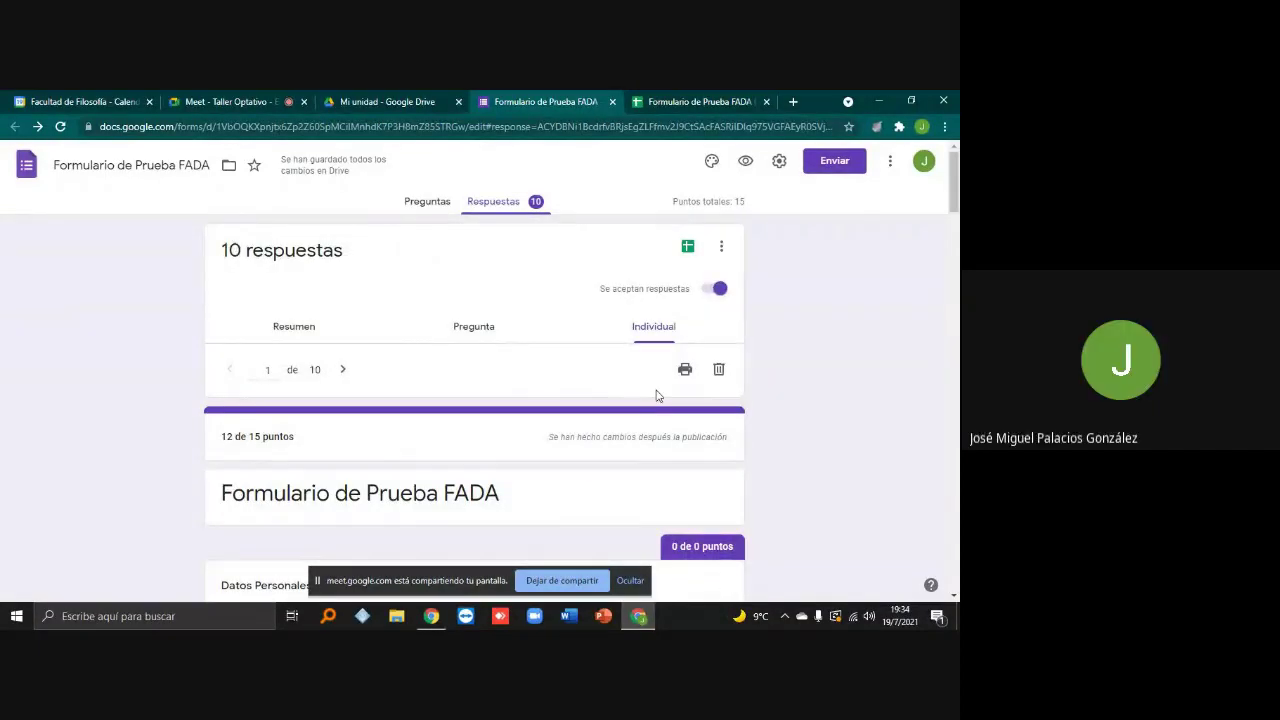
Page through the individual responses from the second to the sixth, checking each respondent's name and total score
left_click(339, 374)
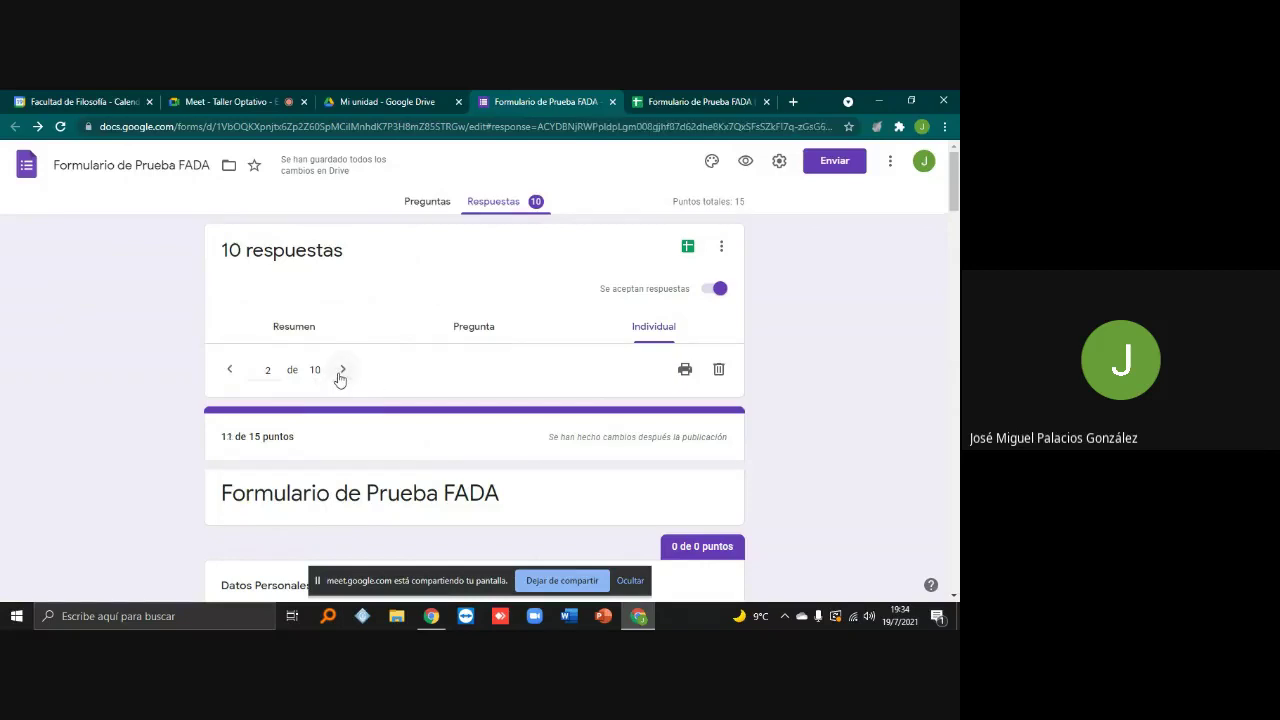
scroll(340, 378, "down", 3)
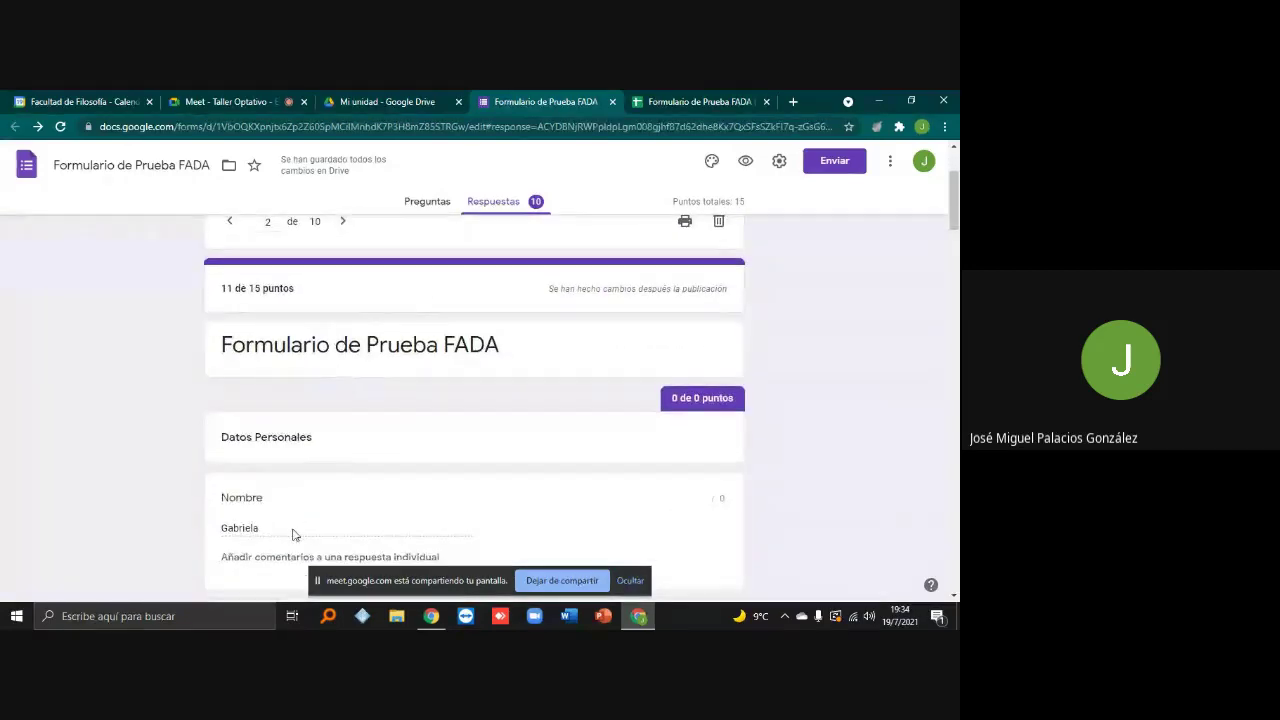
scroll(349, 437, "down", 1)
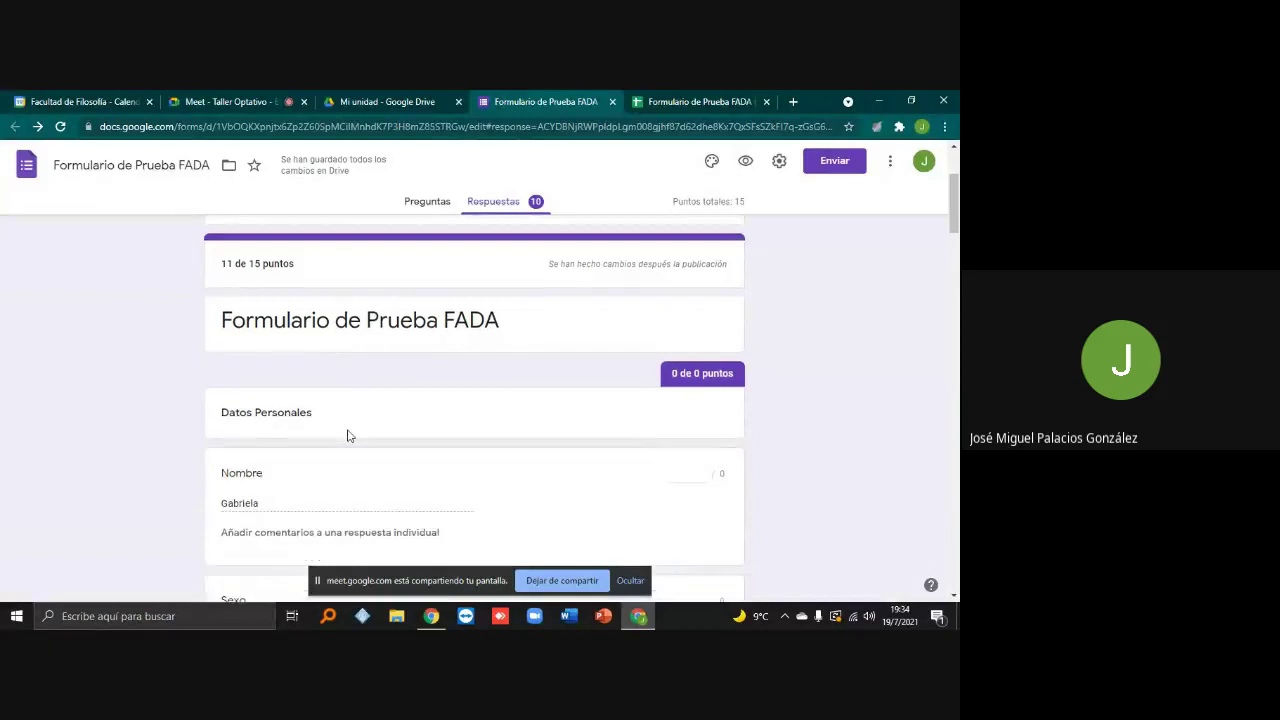
scroll(348, 435, "up", 2)
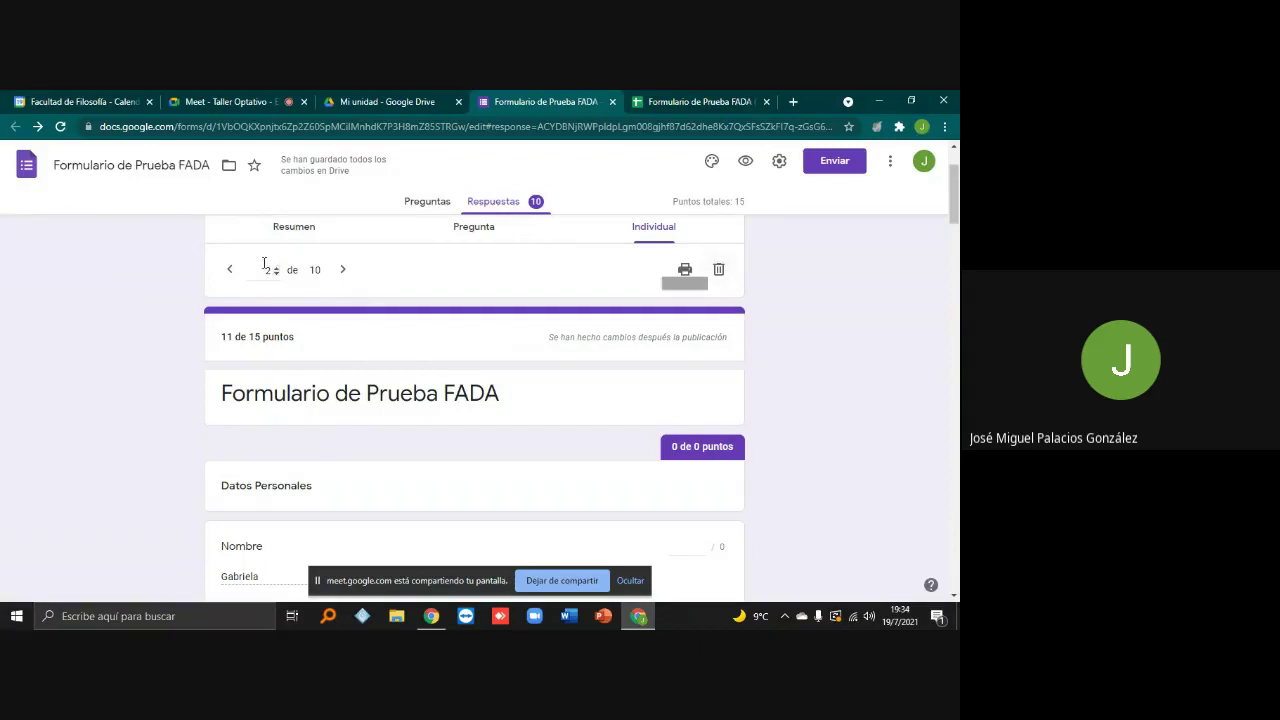
left_click(342, 270)
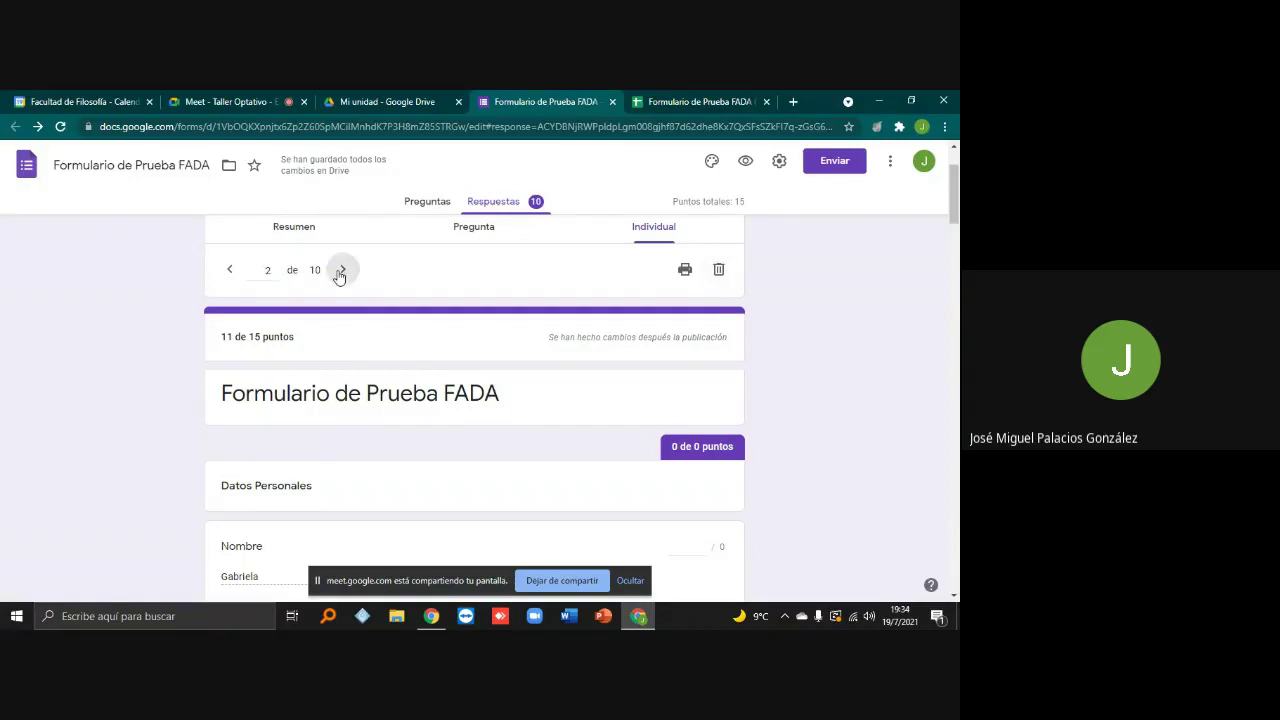
left_click(341, 271)
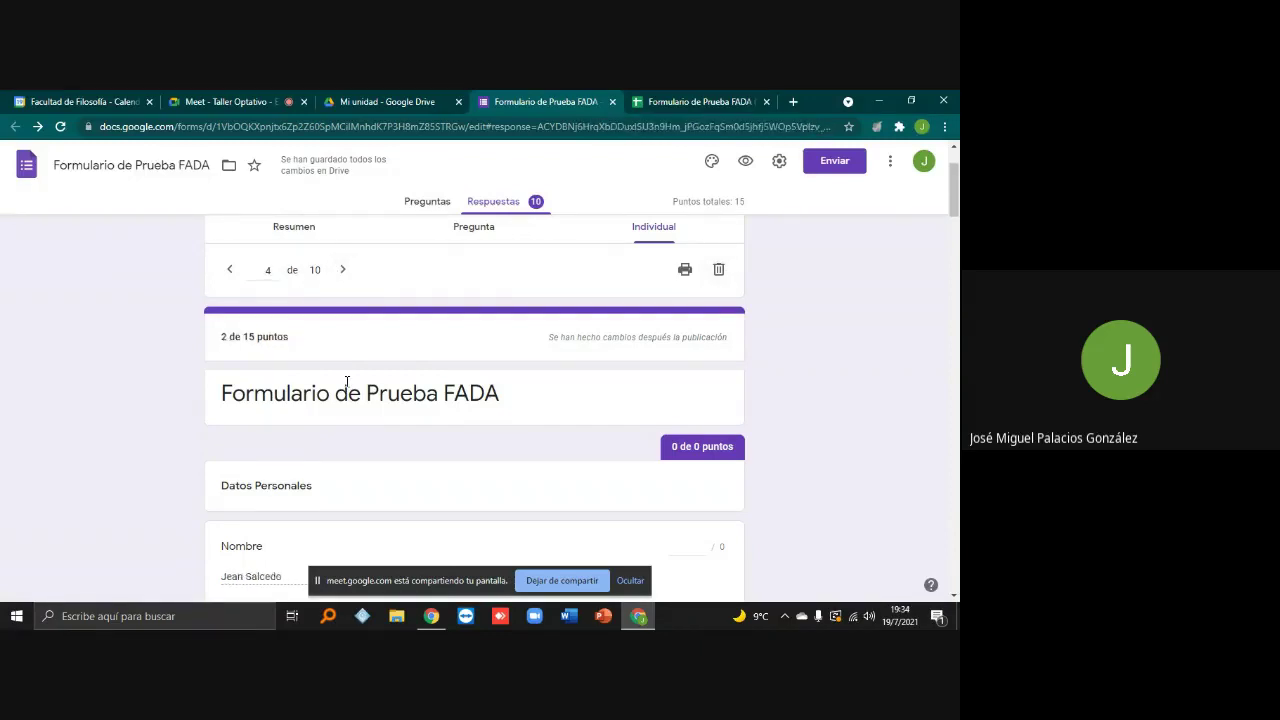
scroll(286, 486, "down", 1)
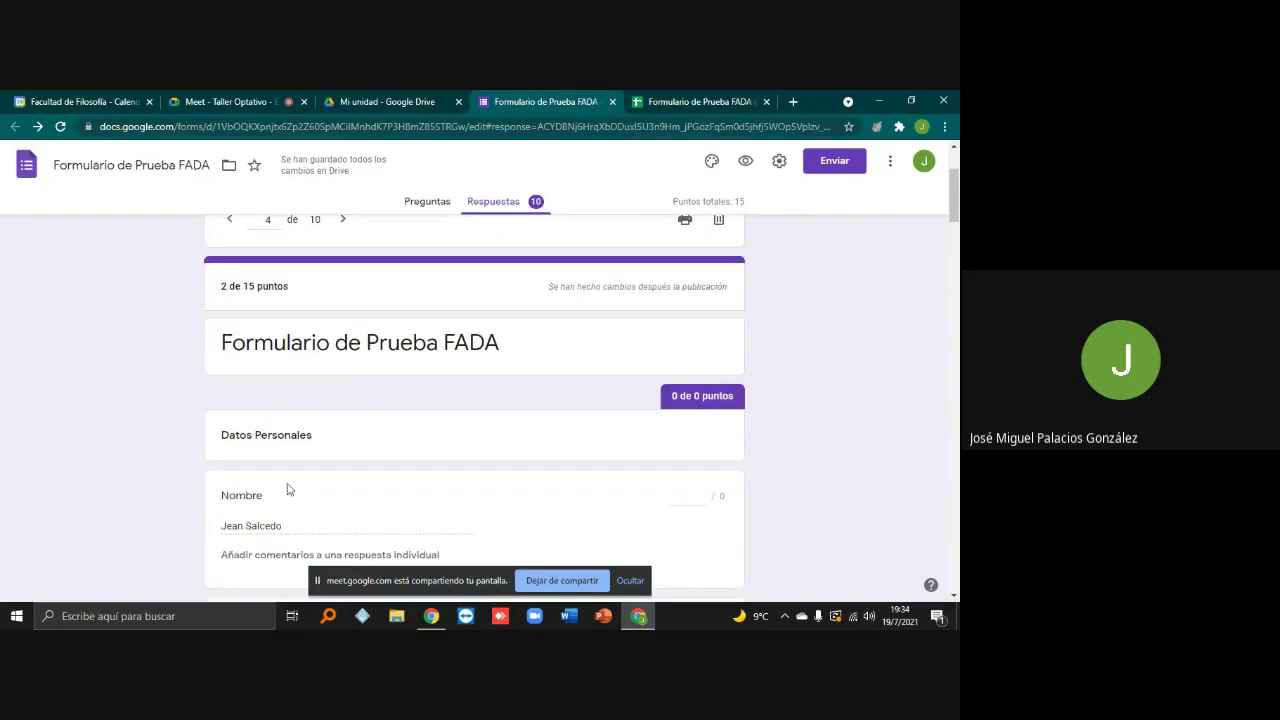
left_click(344, 223)
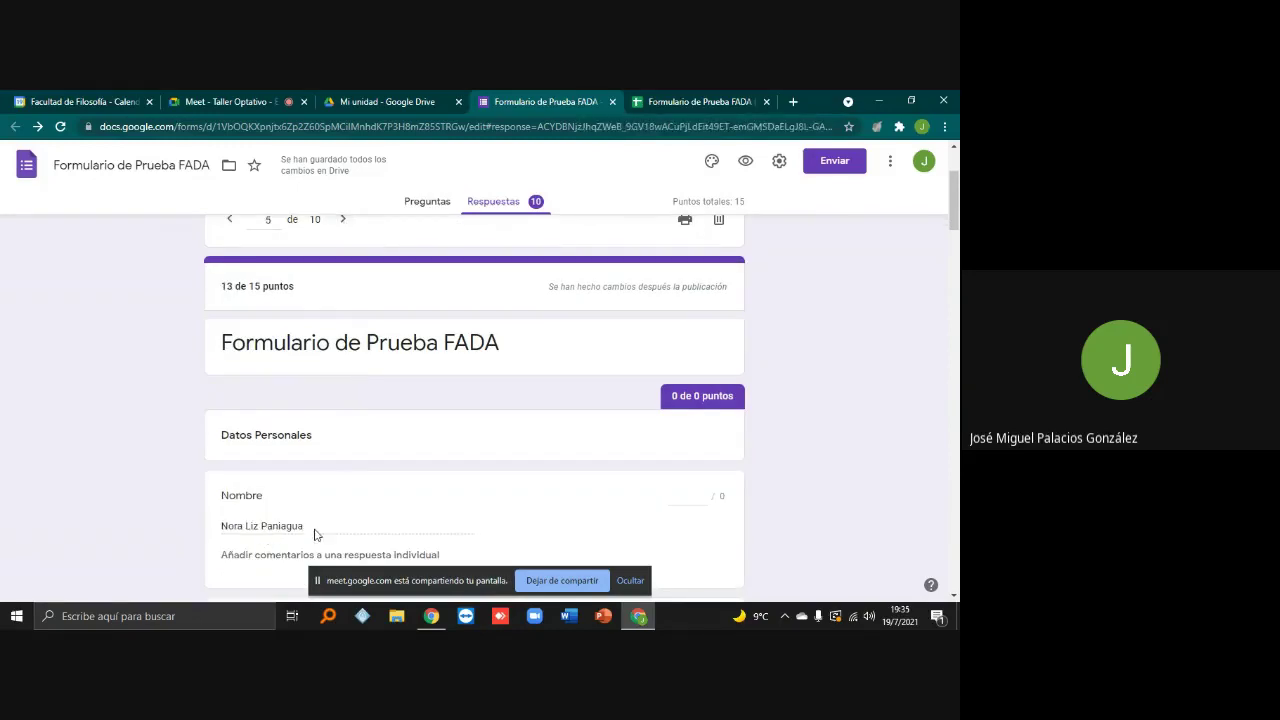
left_click(343, 222)
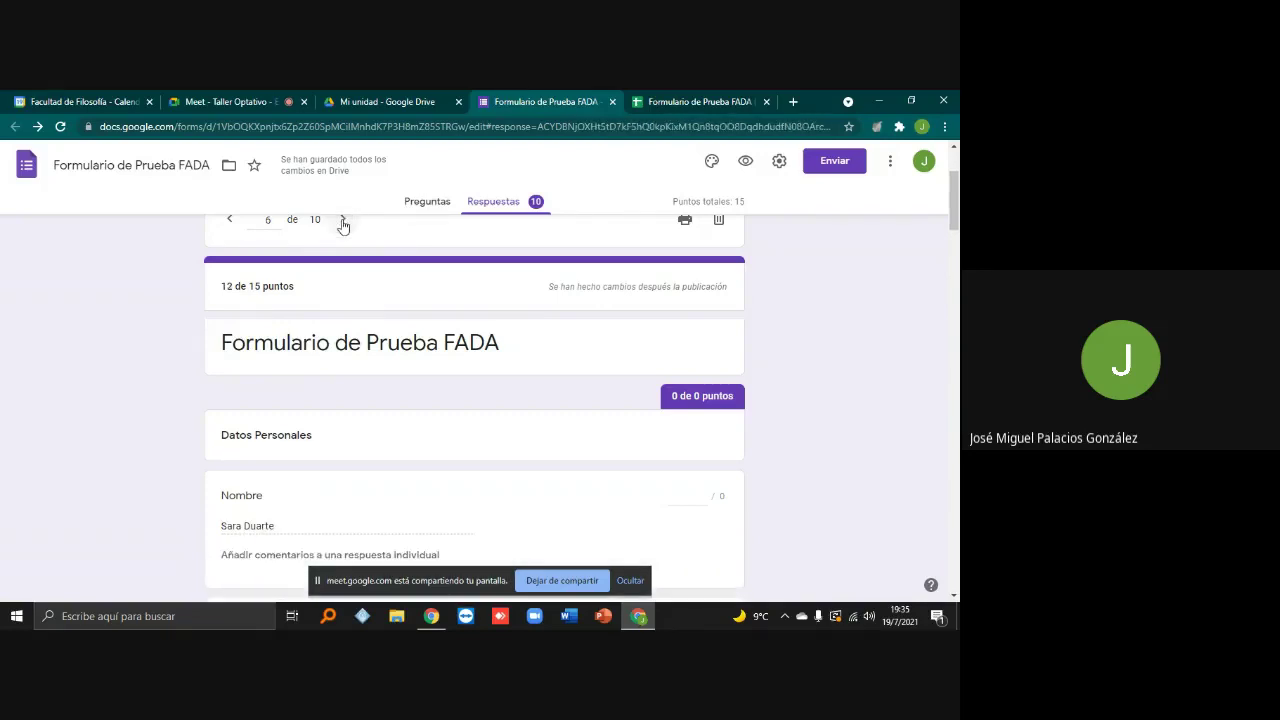
Stop the form from accepting more responses and switch to the Google Meet call
scroll(343, 222, "up", 1)
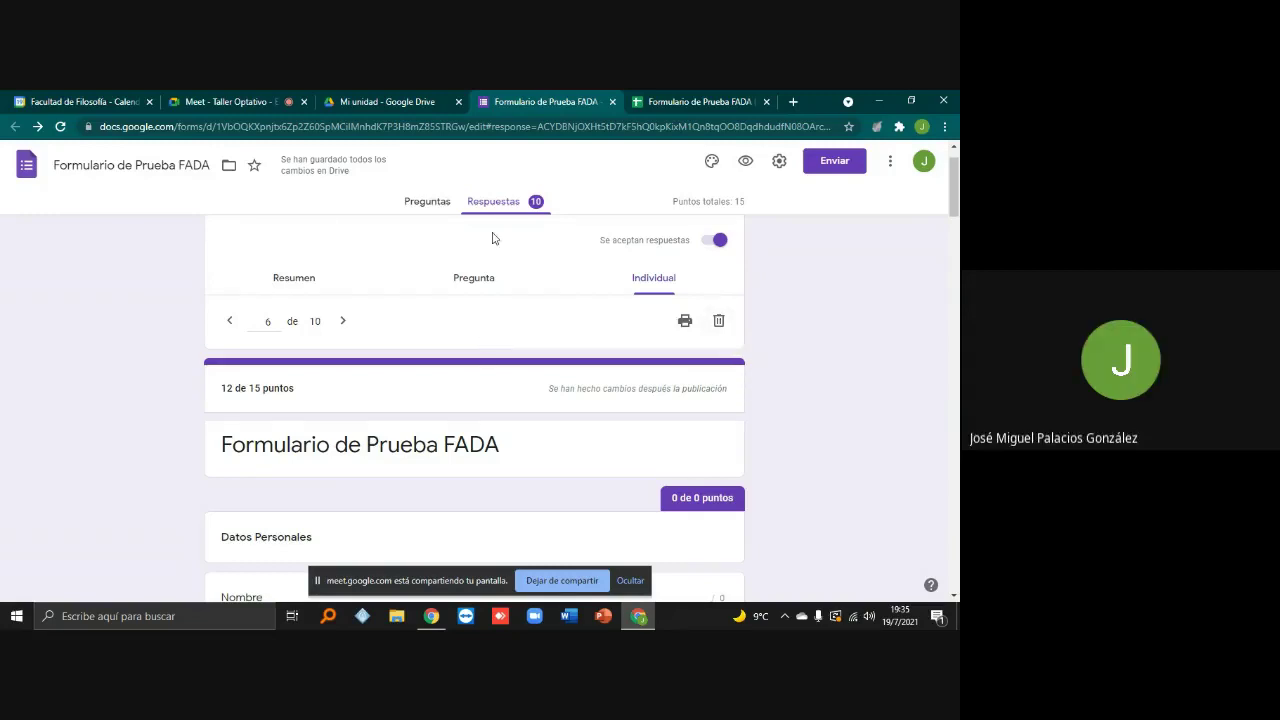
scroll(493, 237, "up", 1)
scroll(493, 232, "down", 3)
scroll(540, 245, "up", 3)
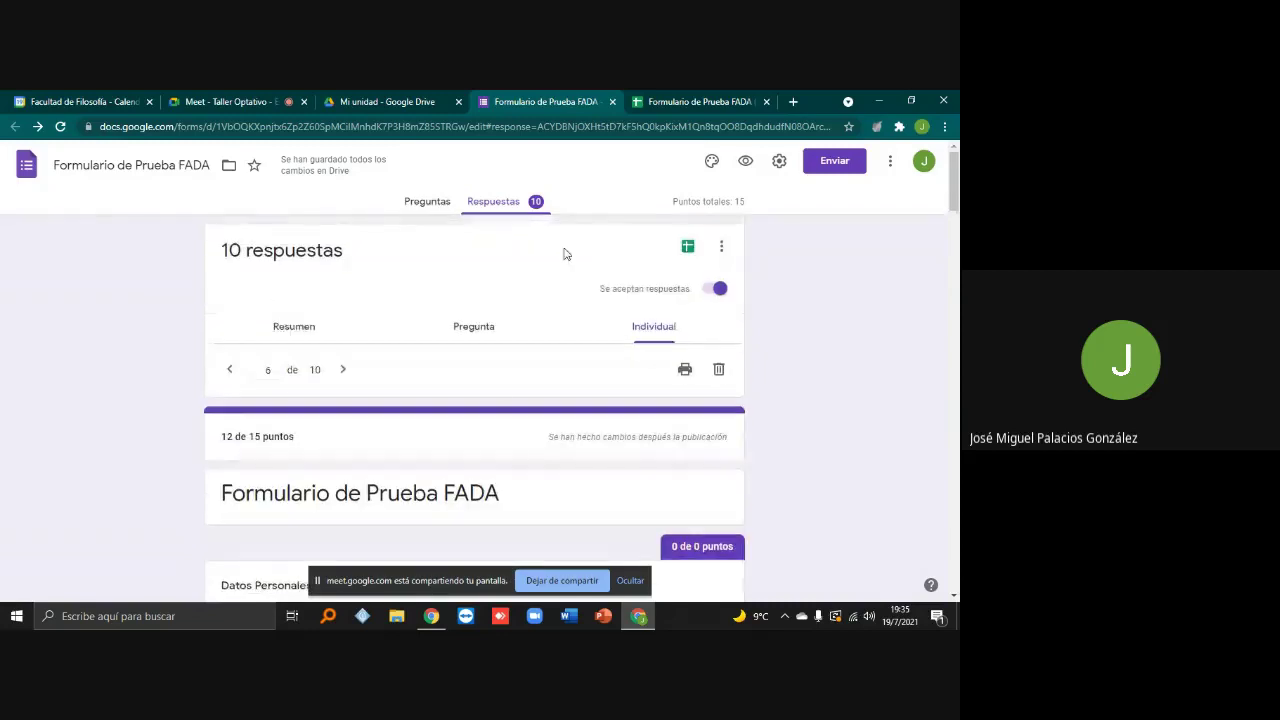
left_click(717, 290)
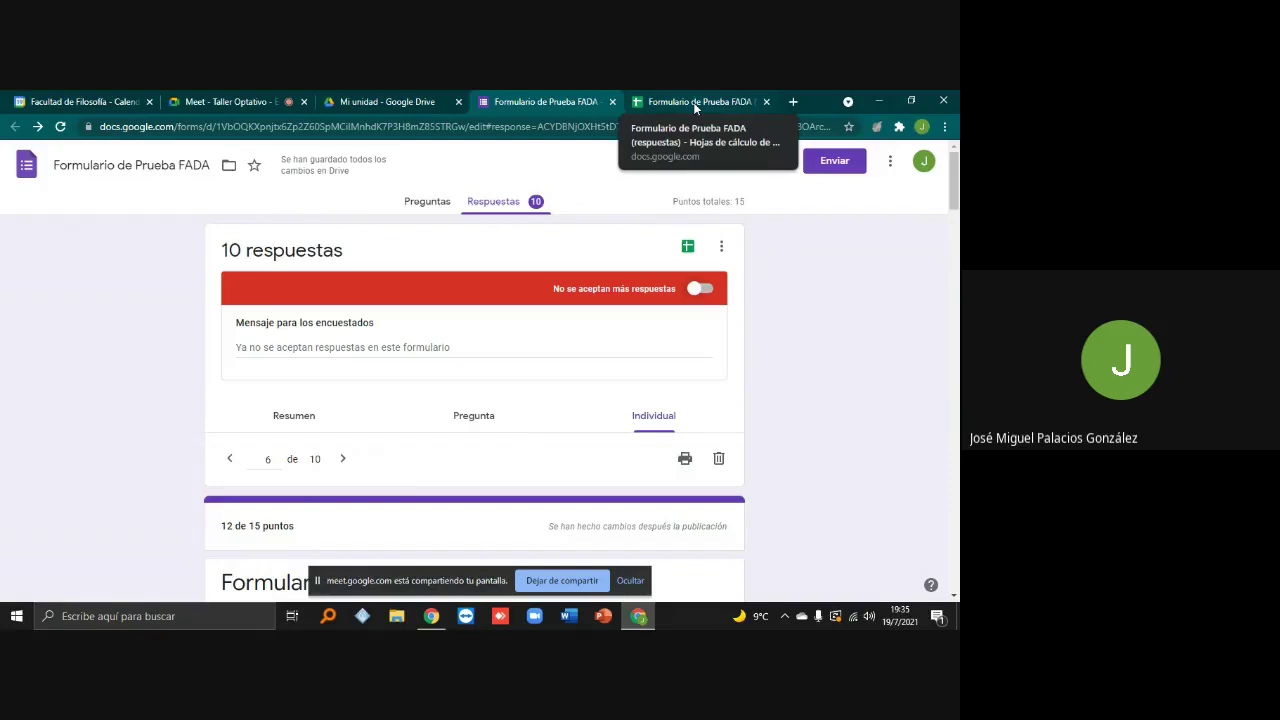
left_click(267, 100)
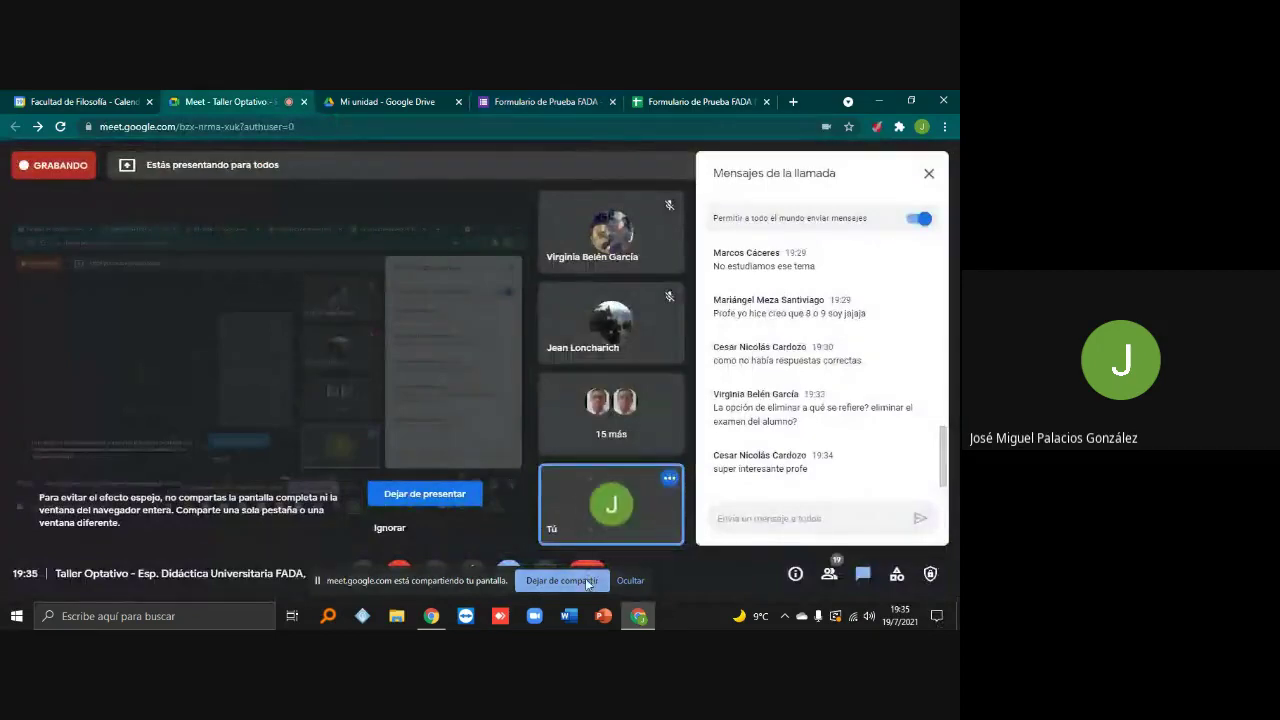
Stop sharing the screen in the Google Meet call
left_click(588, 581)
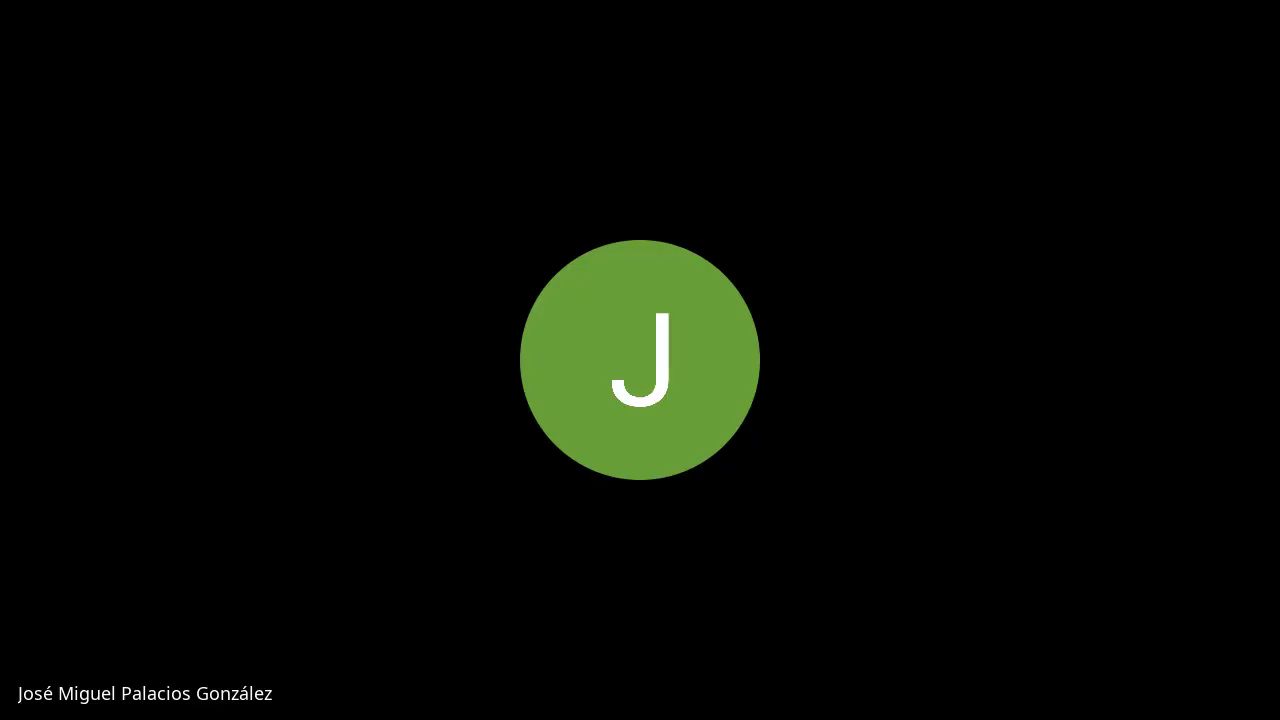
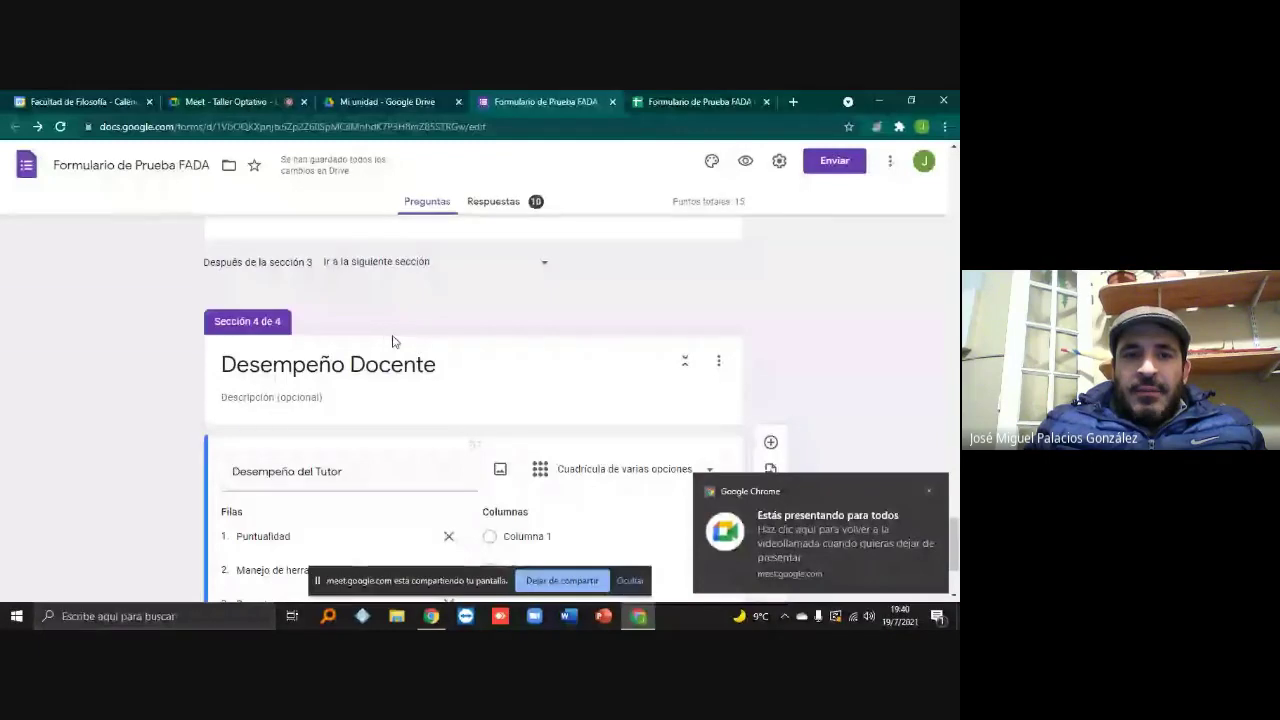
Examine the question type of Desempeño del Tutor and its rows Puntualidad, Manejo de herramientas TIC's and Respeto
scroll(393, 343, "down", 2)
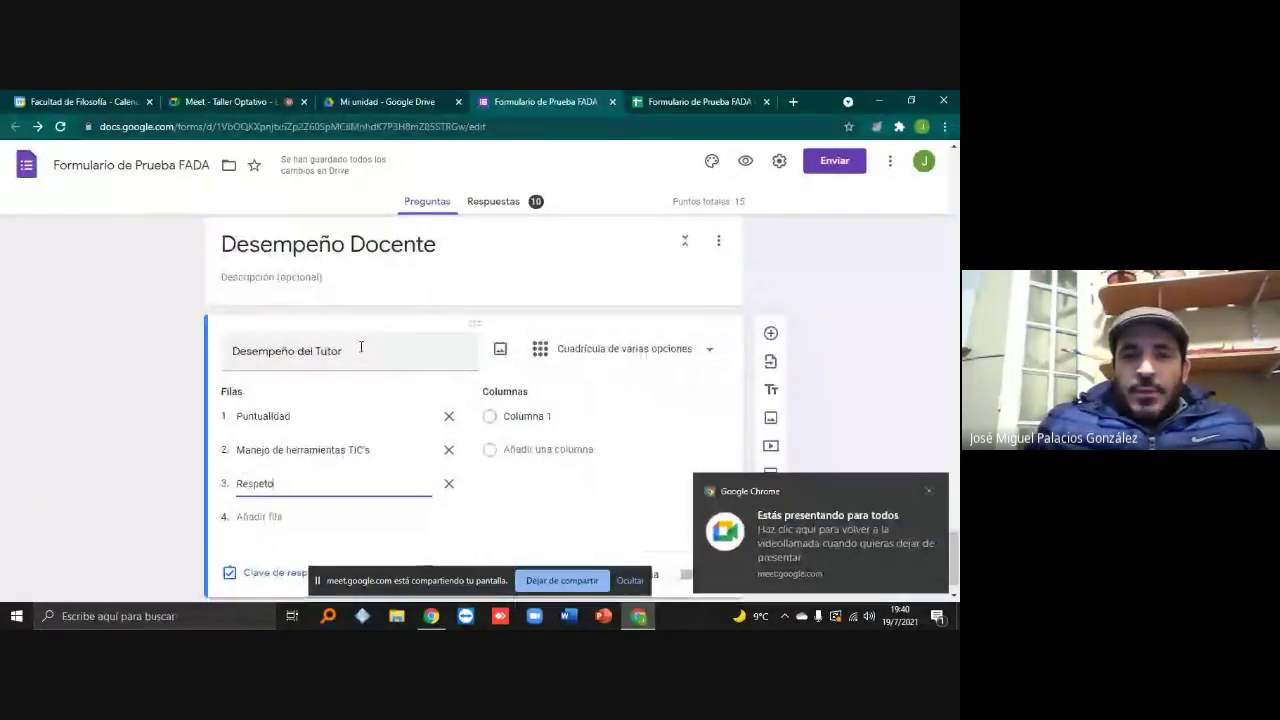
triple_click(365, 345)
left_click(558, 348)
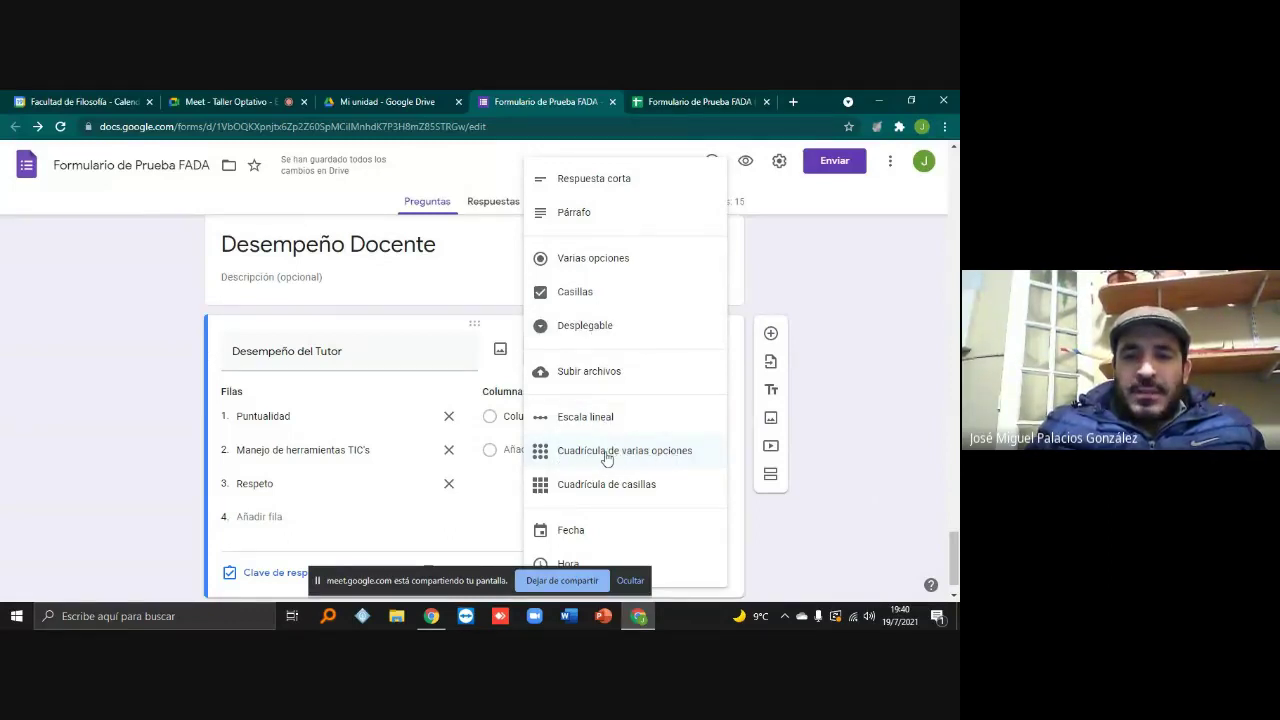
left_click(378, 418)
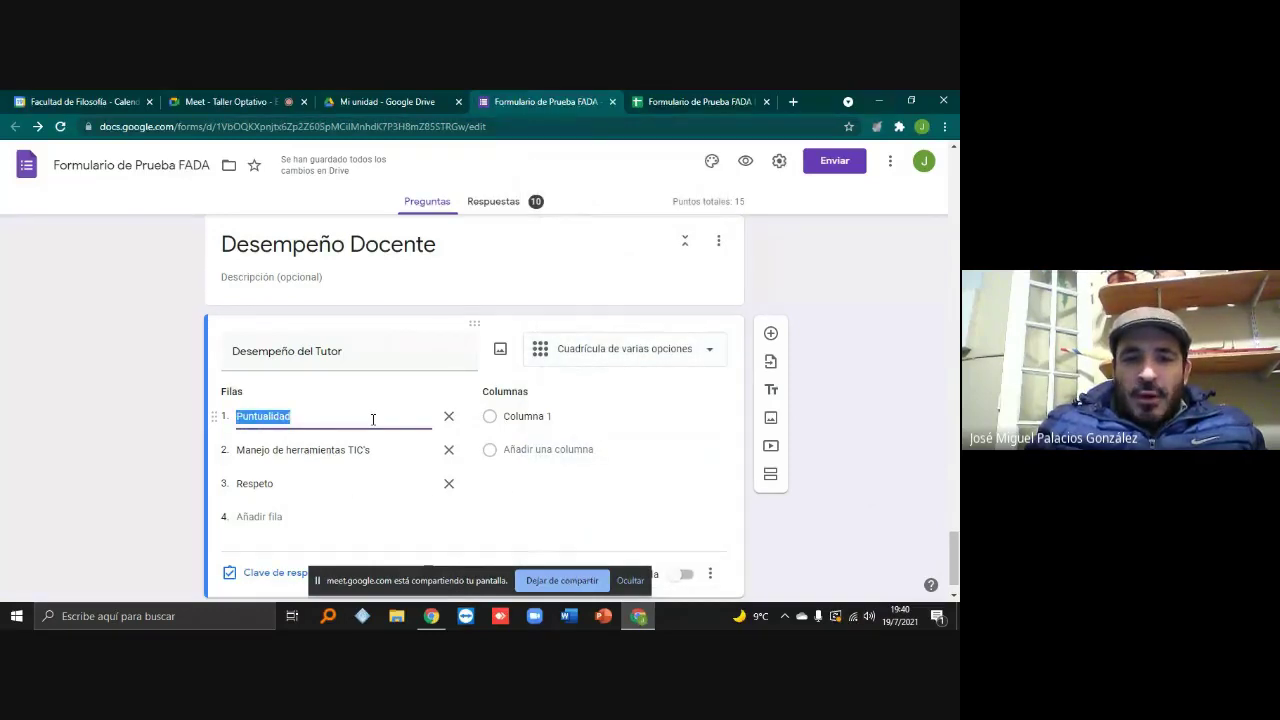
left_click(343, 453)
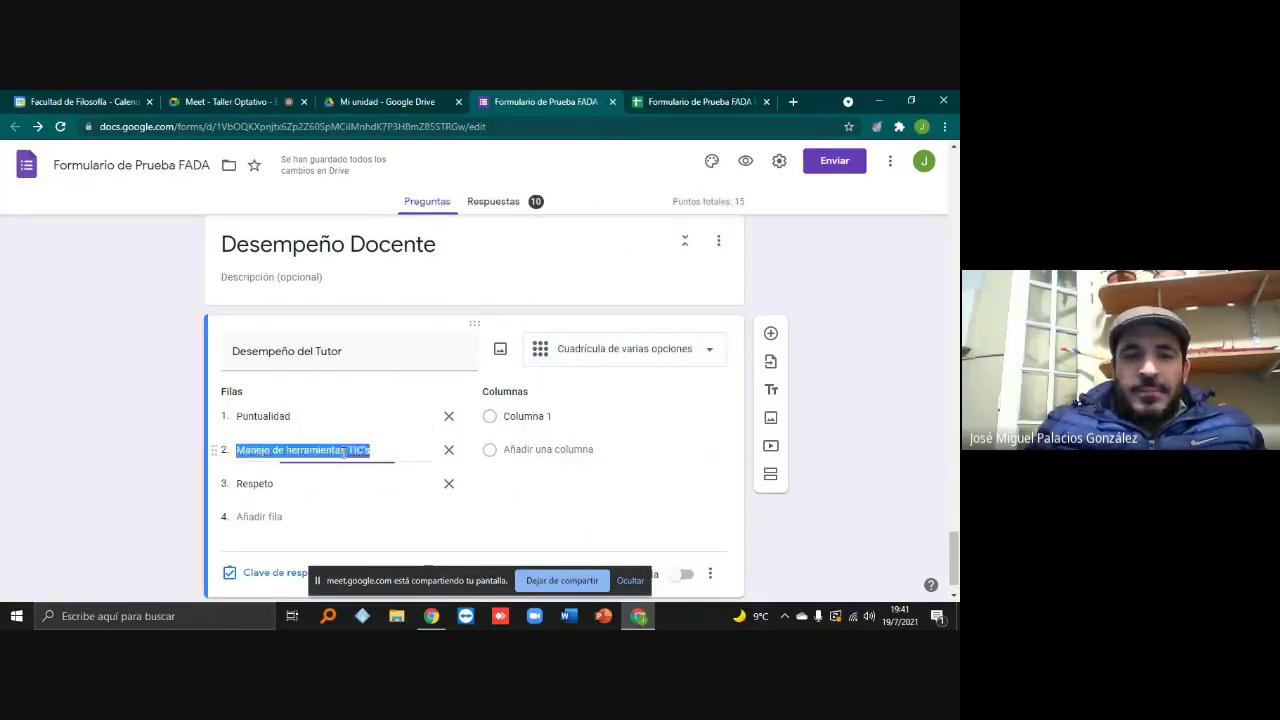
key("Tab")
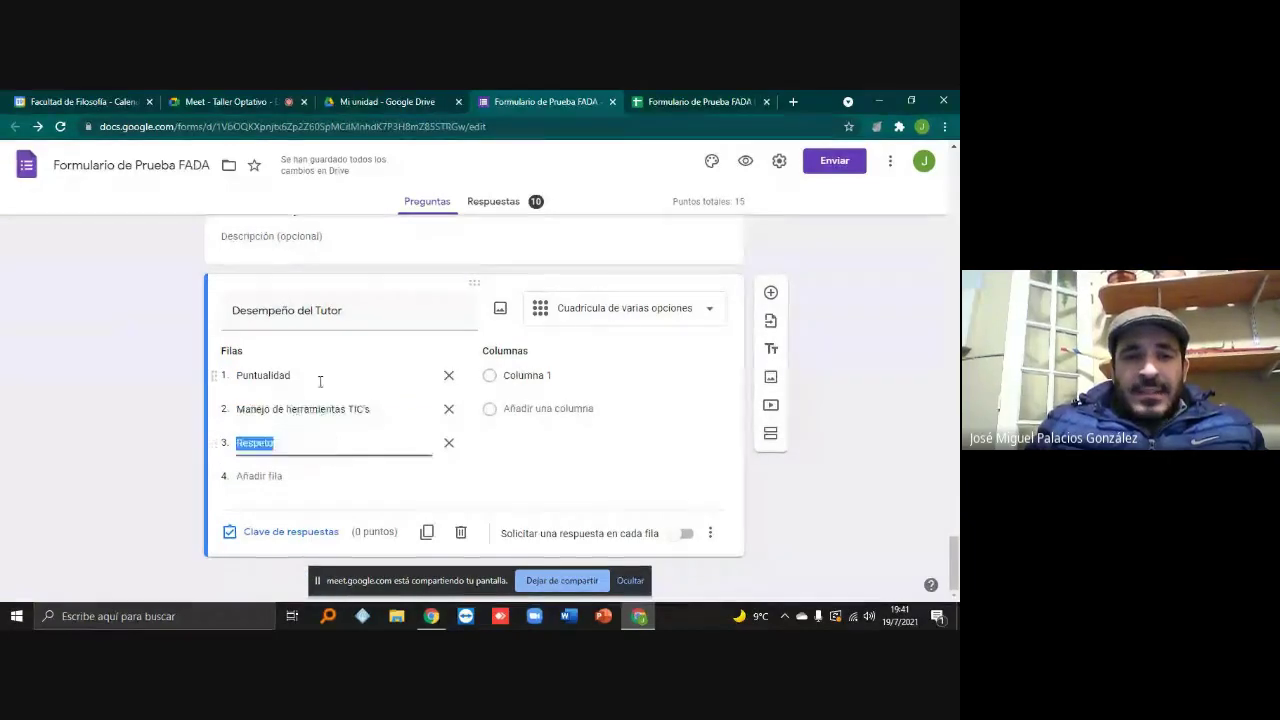
left_click(320, 379)
left_click(320, 409)
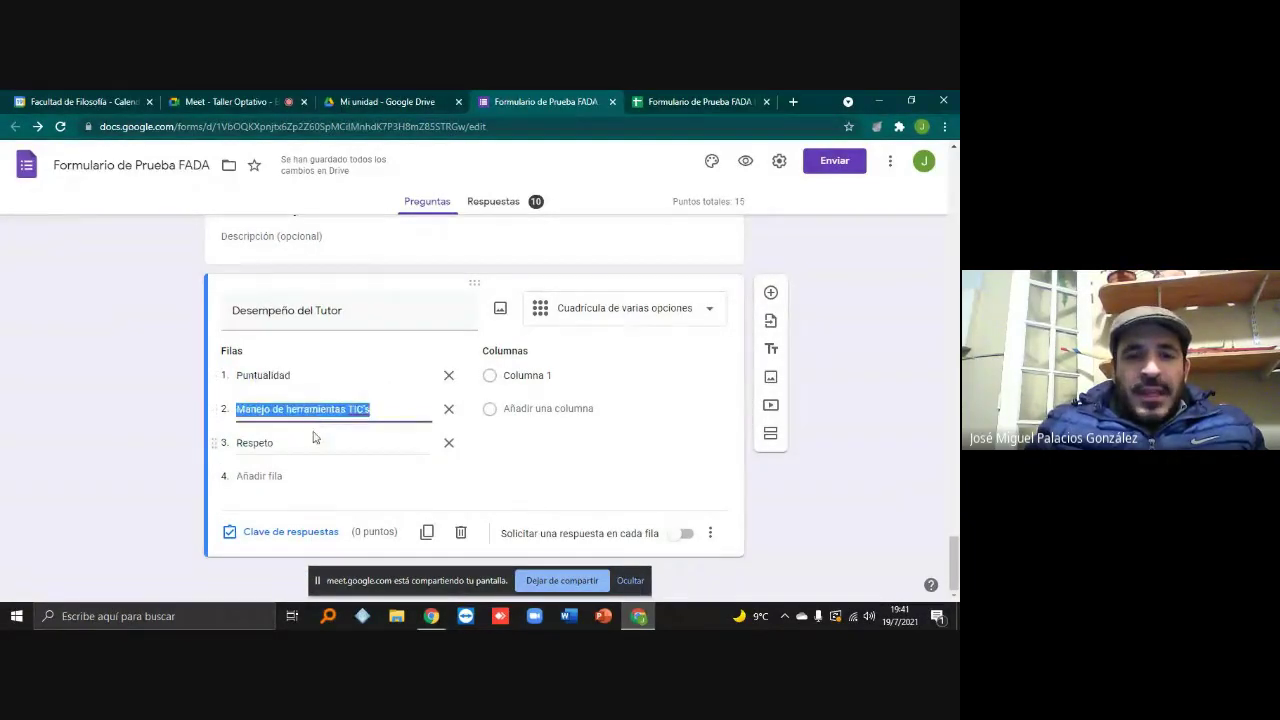
left_click(307, 445)
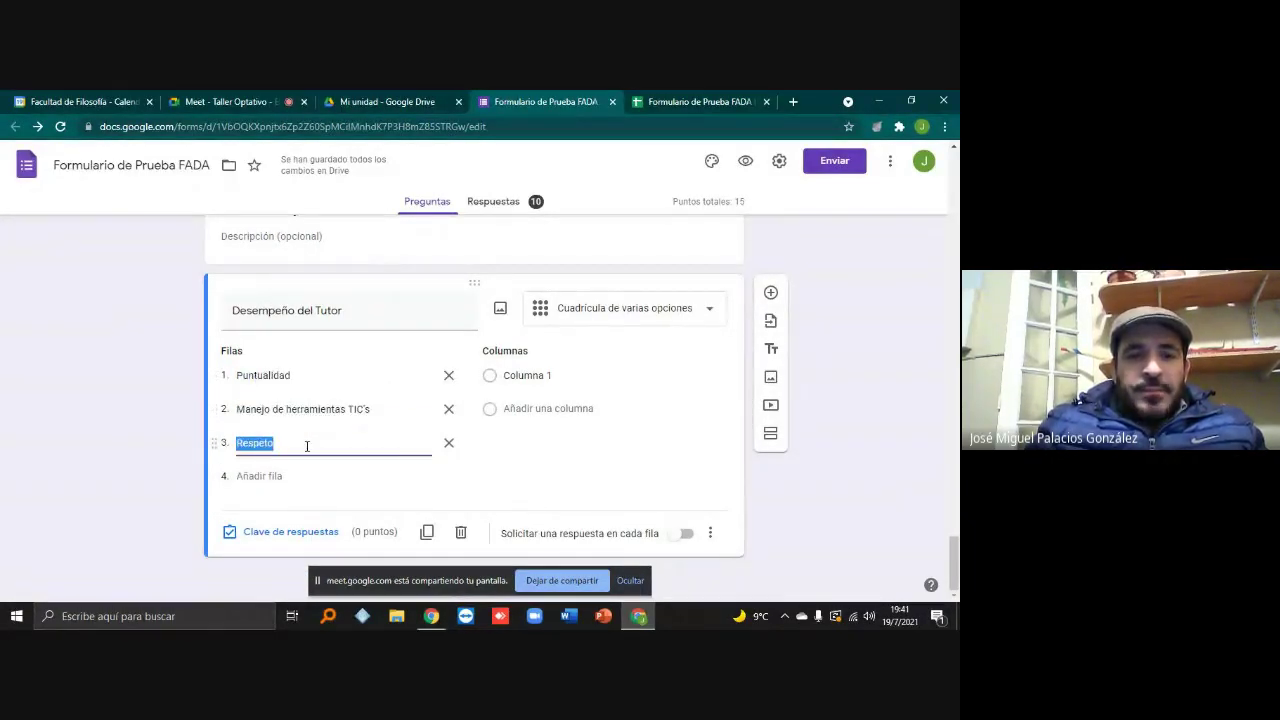
Add a fourth row named Organización to the Desempeño del Tutor grid question
left_click(289, 479)
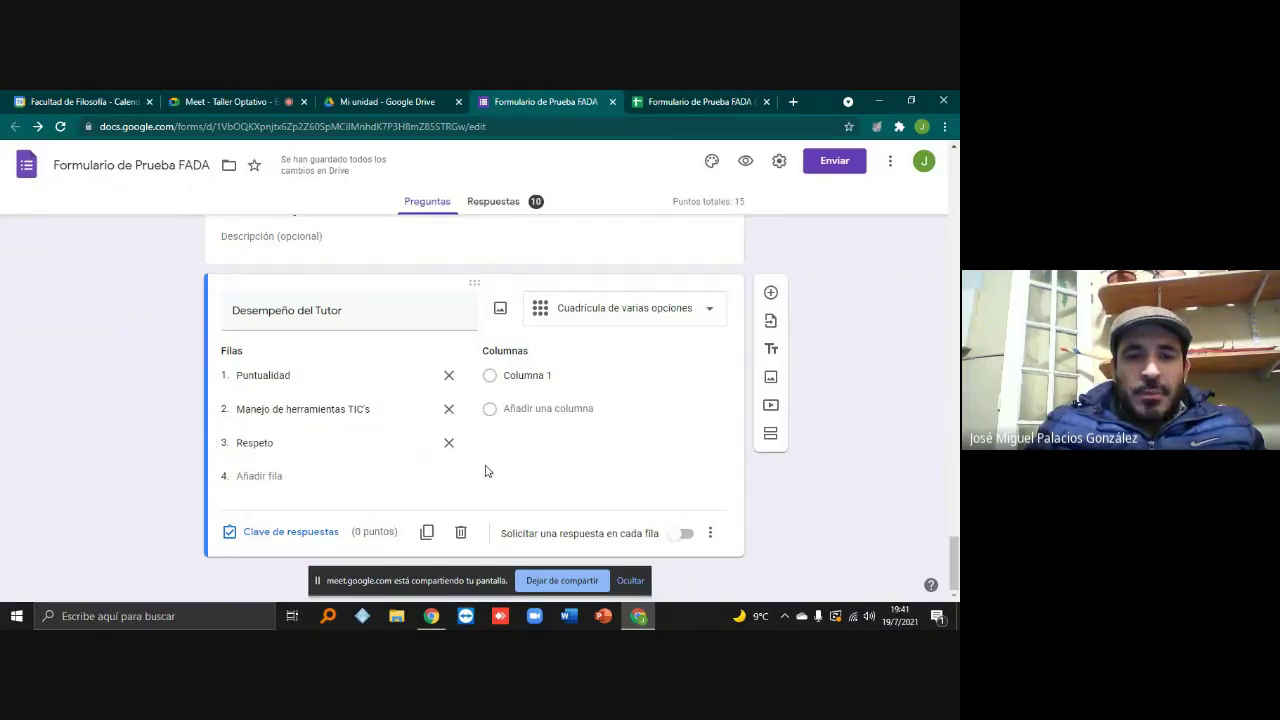
left_click(273, 473)
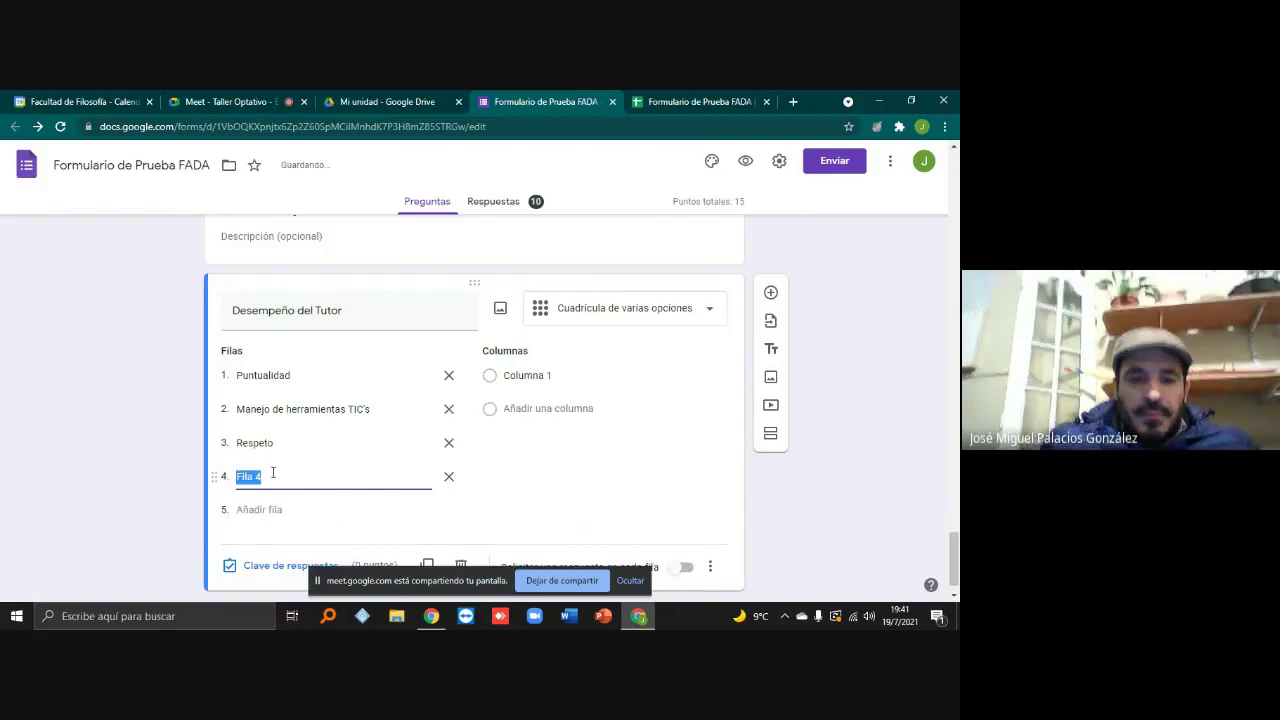
type("rganización")
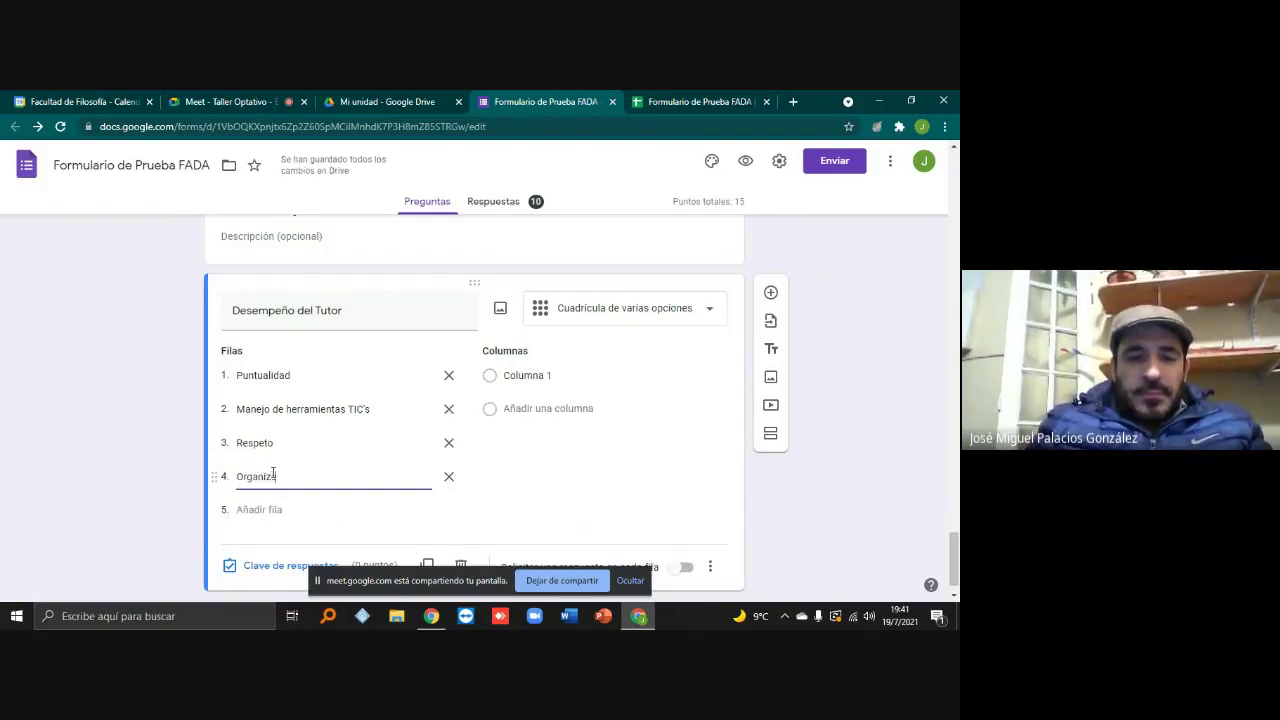
Keep Desempeño del Tutor as a Cuadrícula de varias opciones and define its columns as Excelente, Bueno and Aceptable
left_click(552, 318)
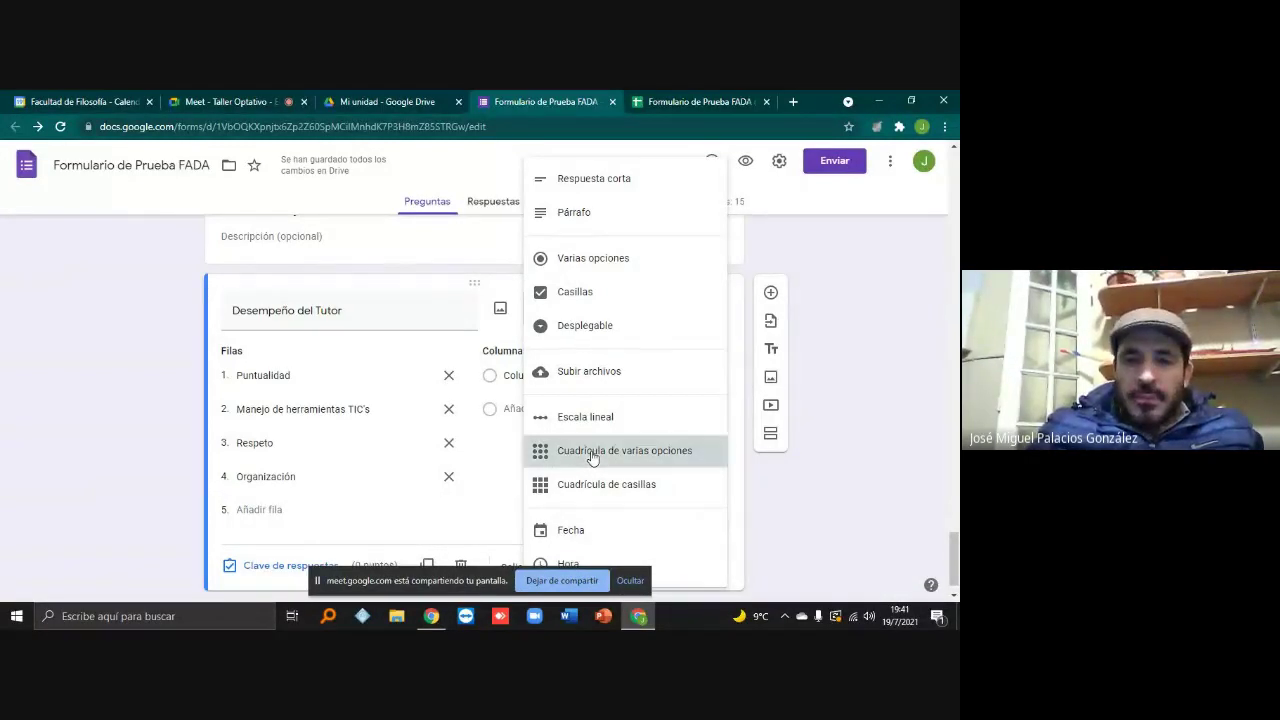
left_click(593, 456)
left_click(565, 375)
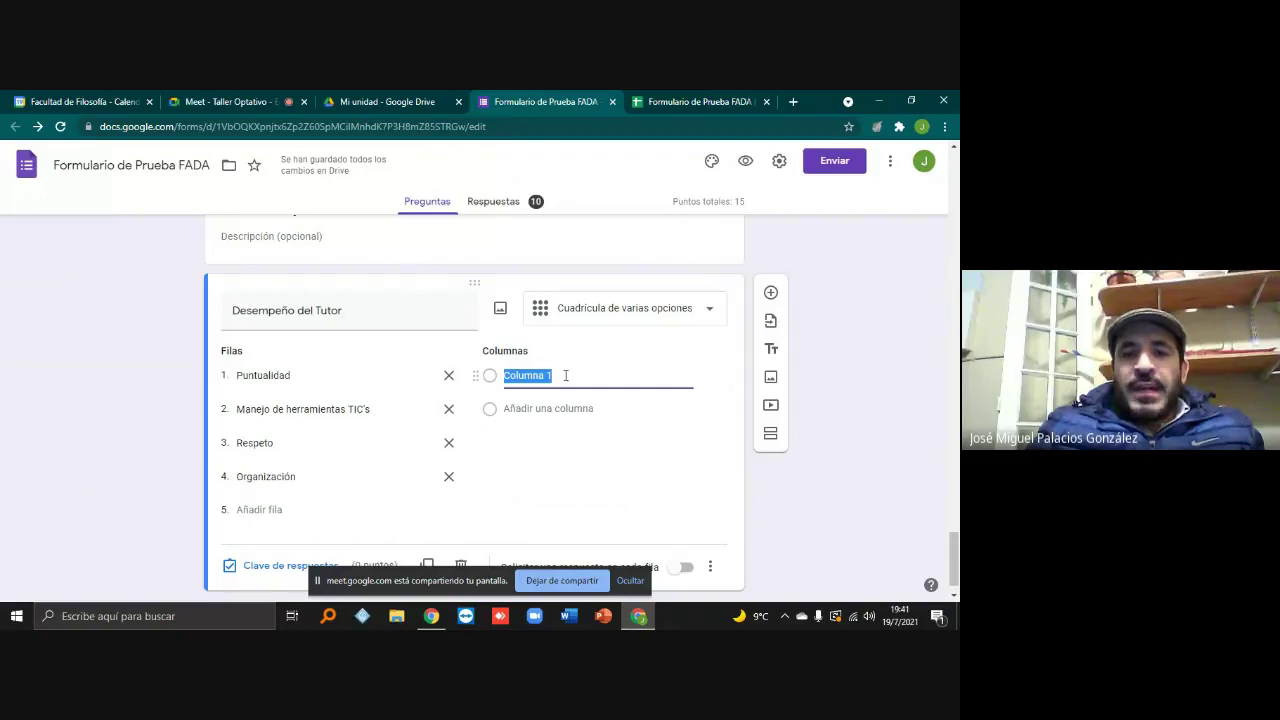
type("Bu")
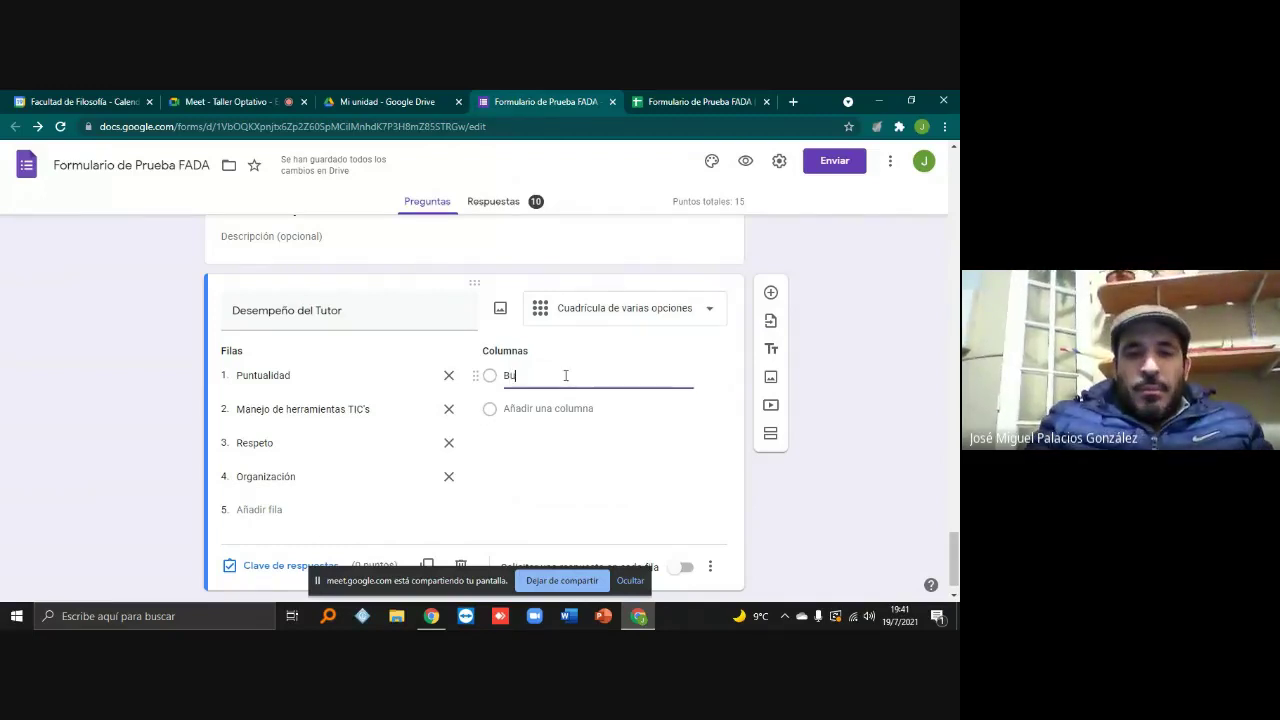
key("BackSpace")
type("Excelente")
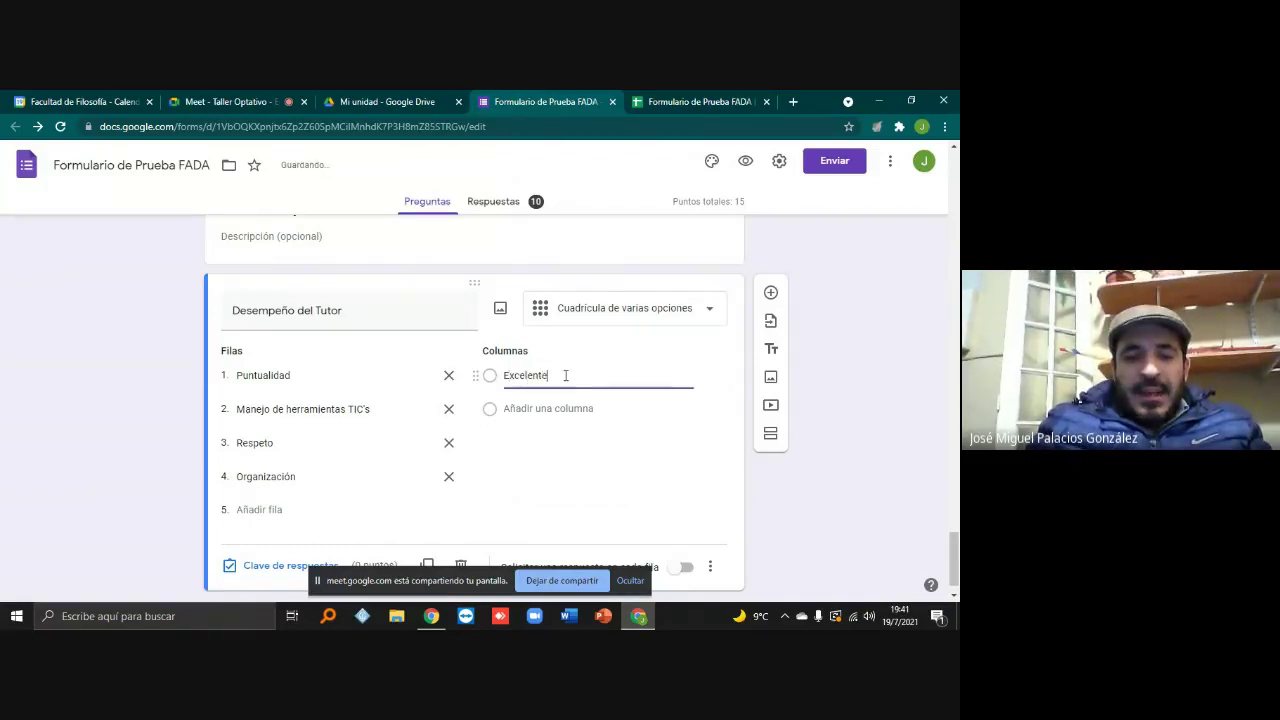
key("Return")
type("Bueno")
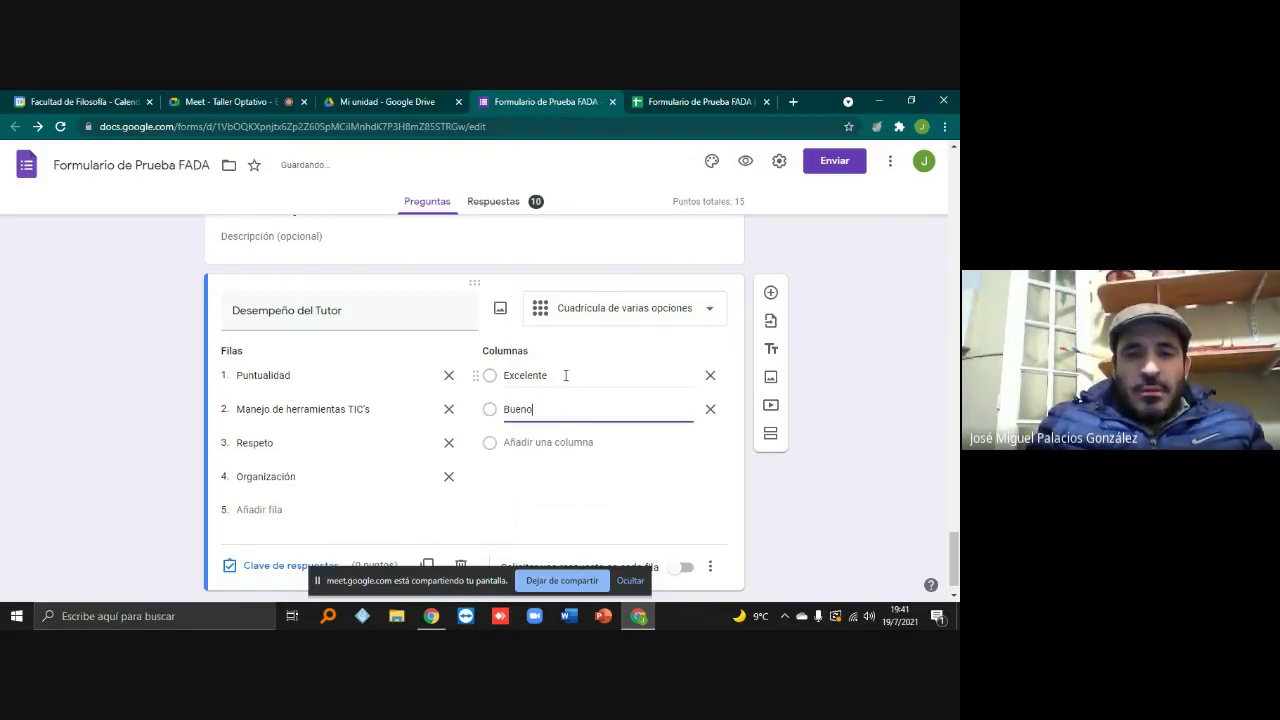
key("Return")
type("Aceptable")
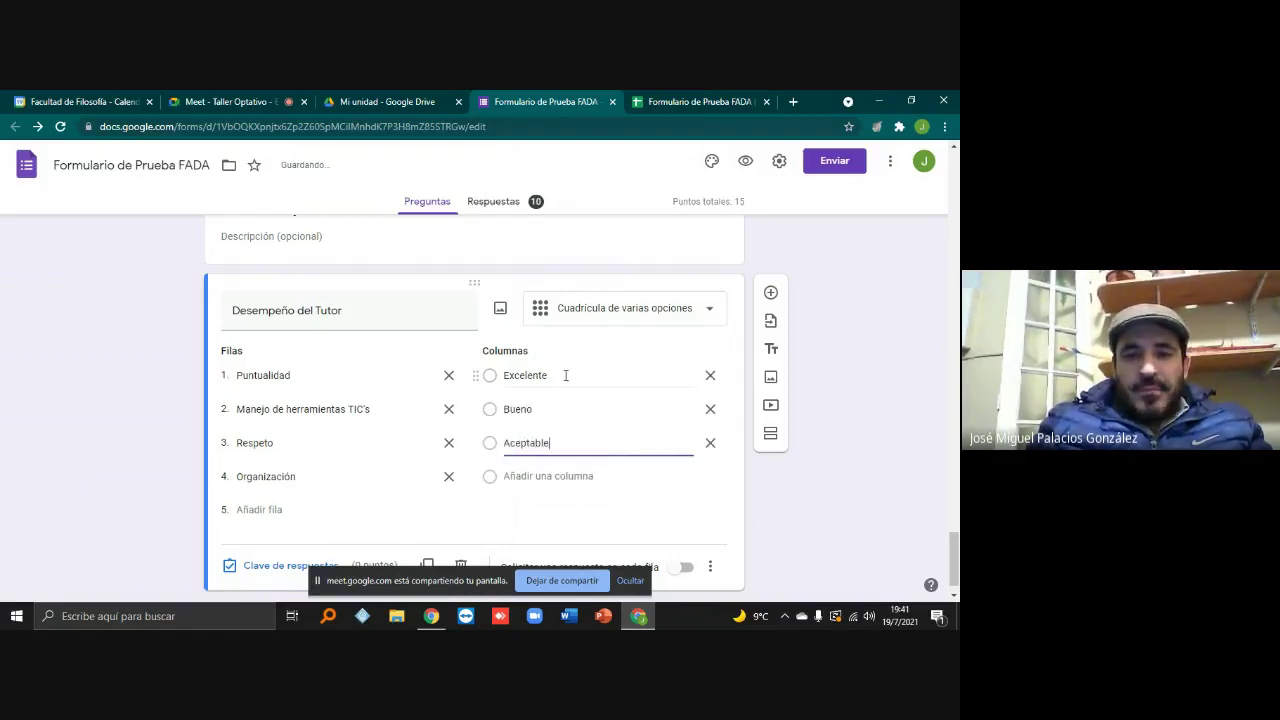
key("Return")
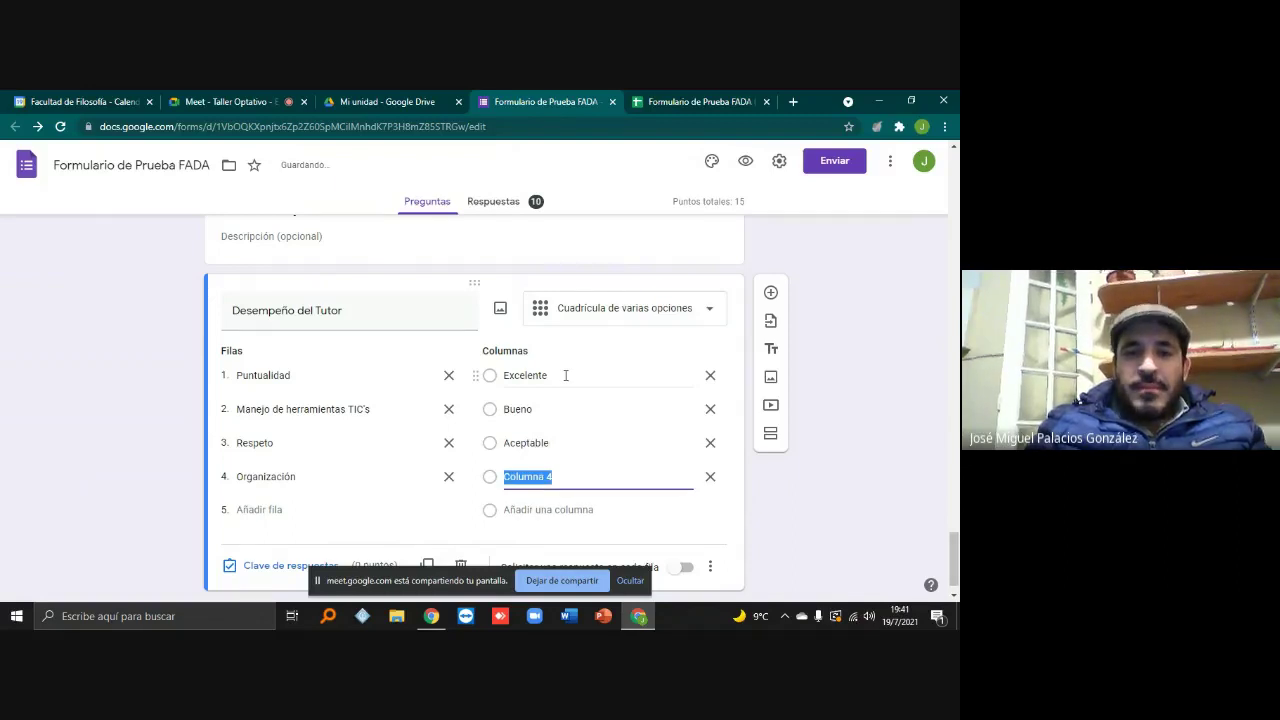
key("BackSpace")
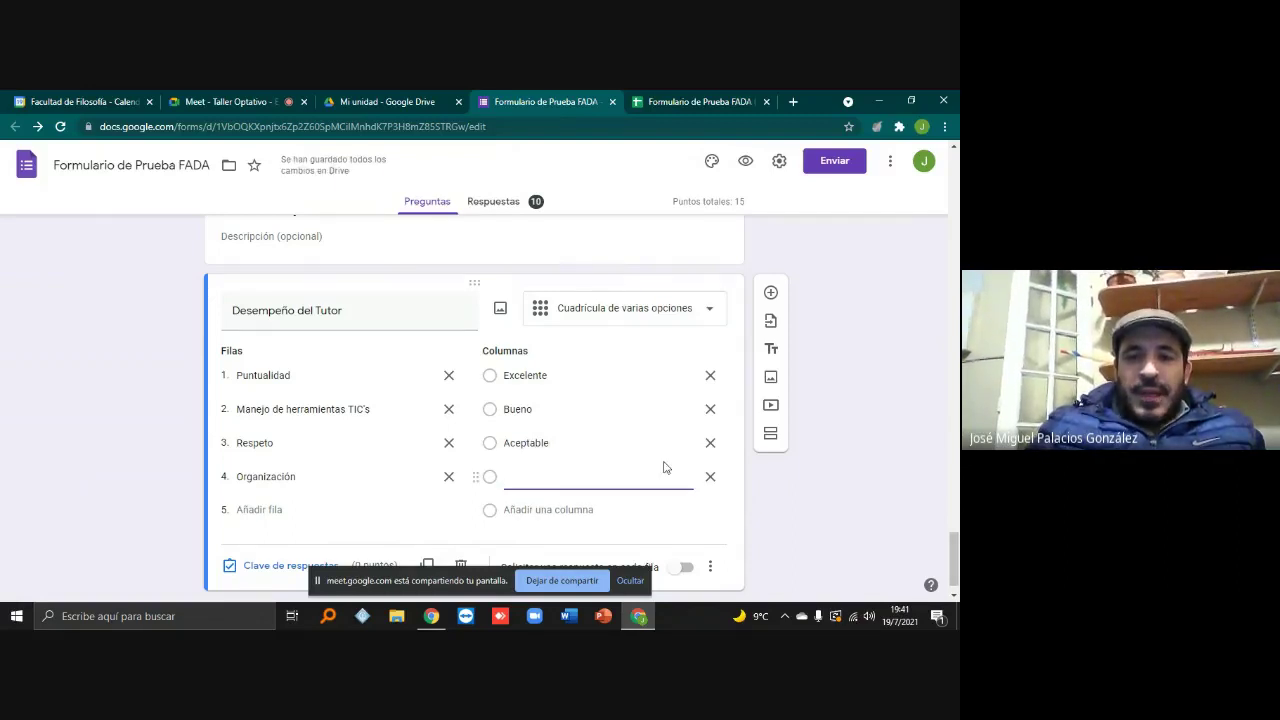
left_click(710, 476)
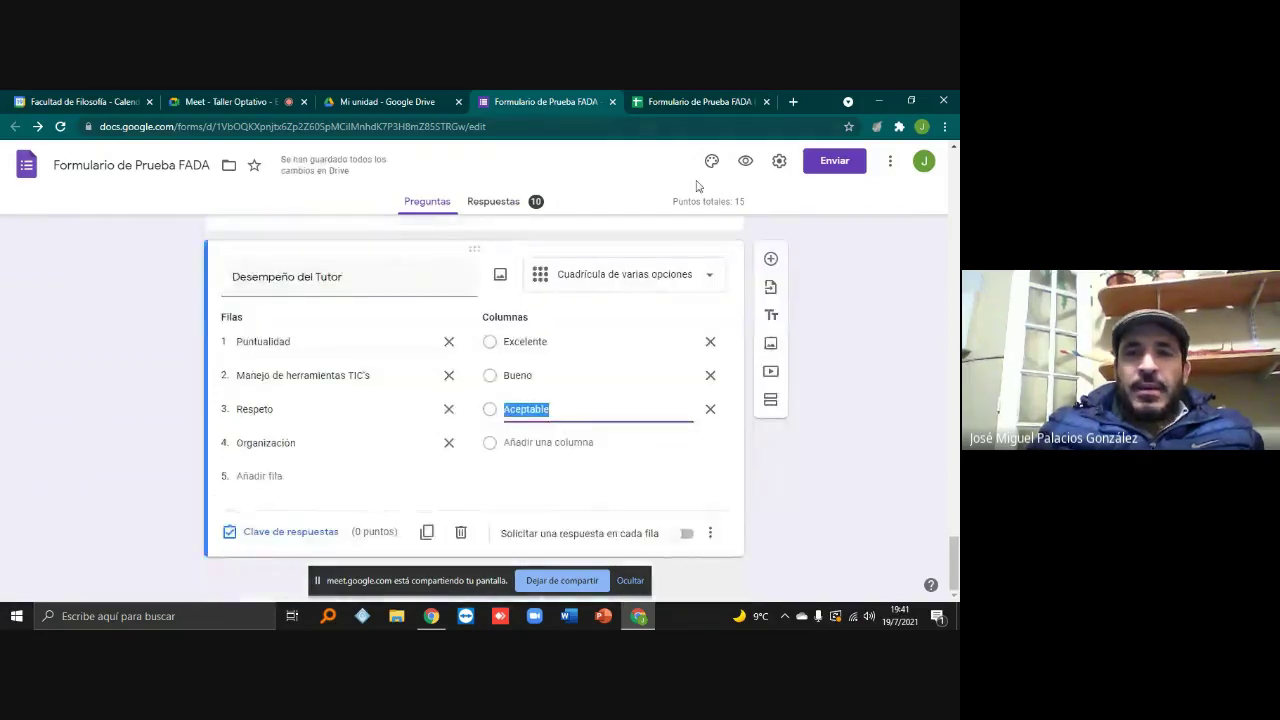
Open the form preview, turn accepting responses back on in the form's editor and reload the preview
left_click(745, 161)
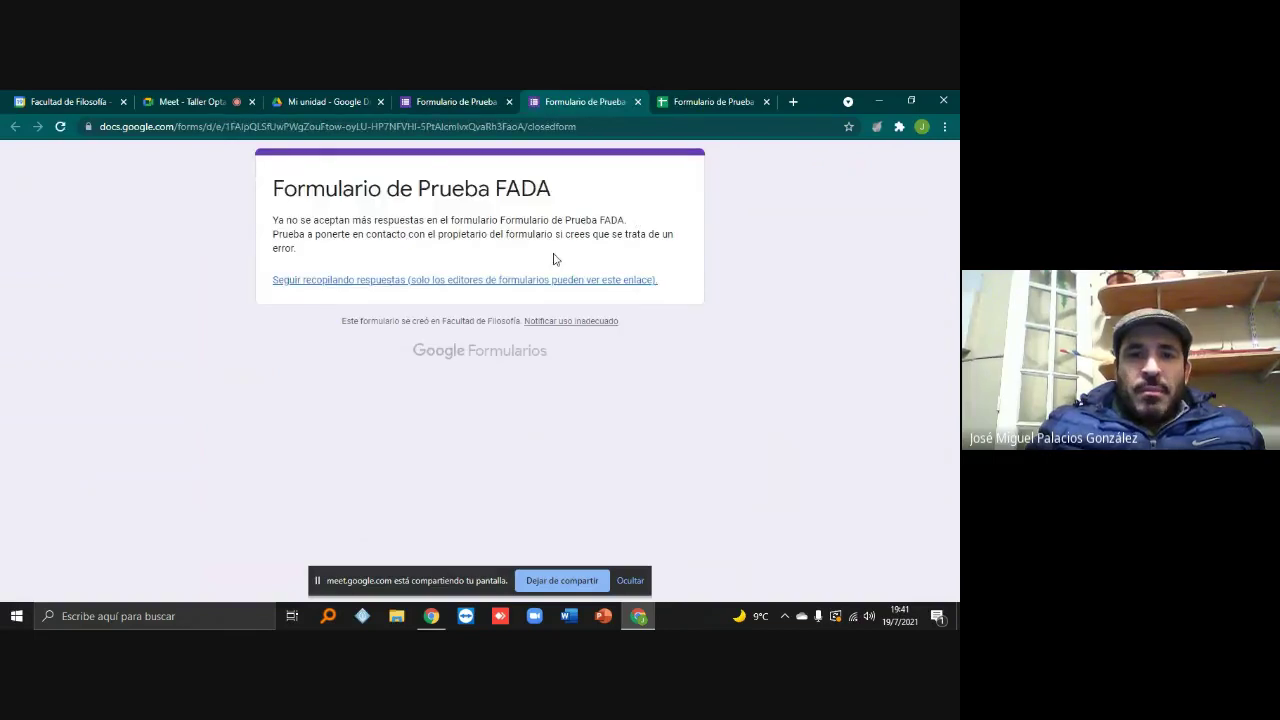
left_click(475, 107)
left_click(495, 201)
left_click(705, 289)
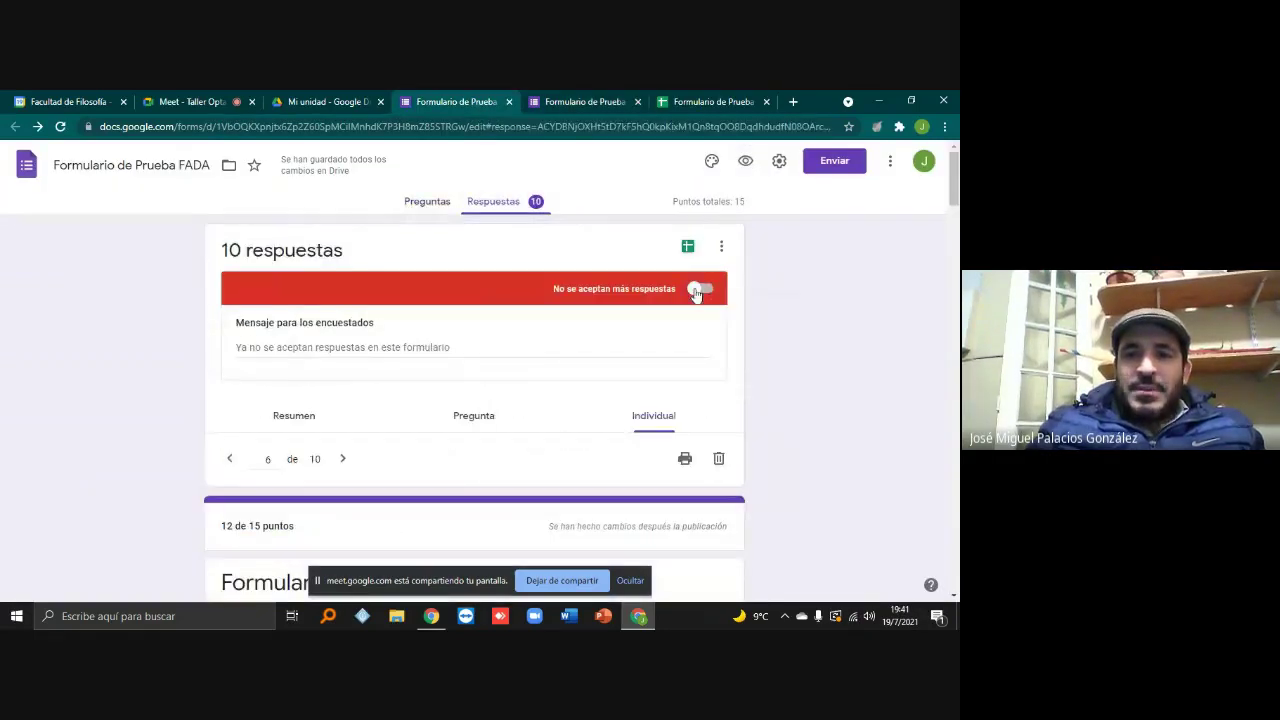
left_click(586, 101)
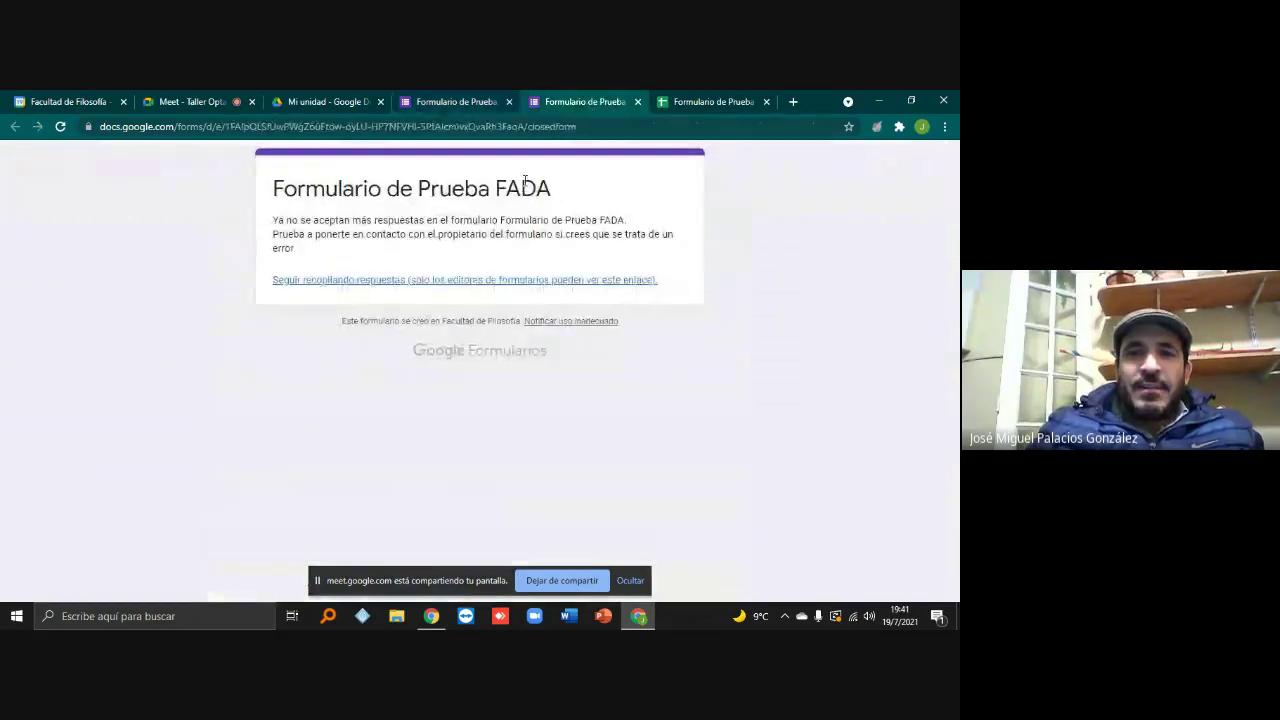
key("F5")
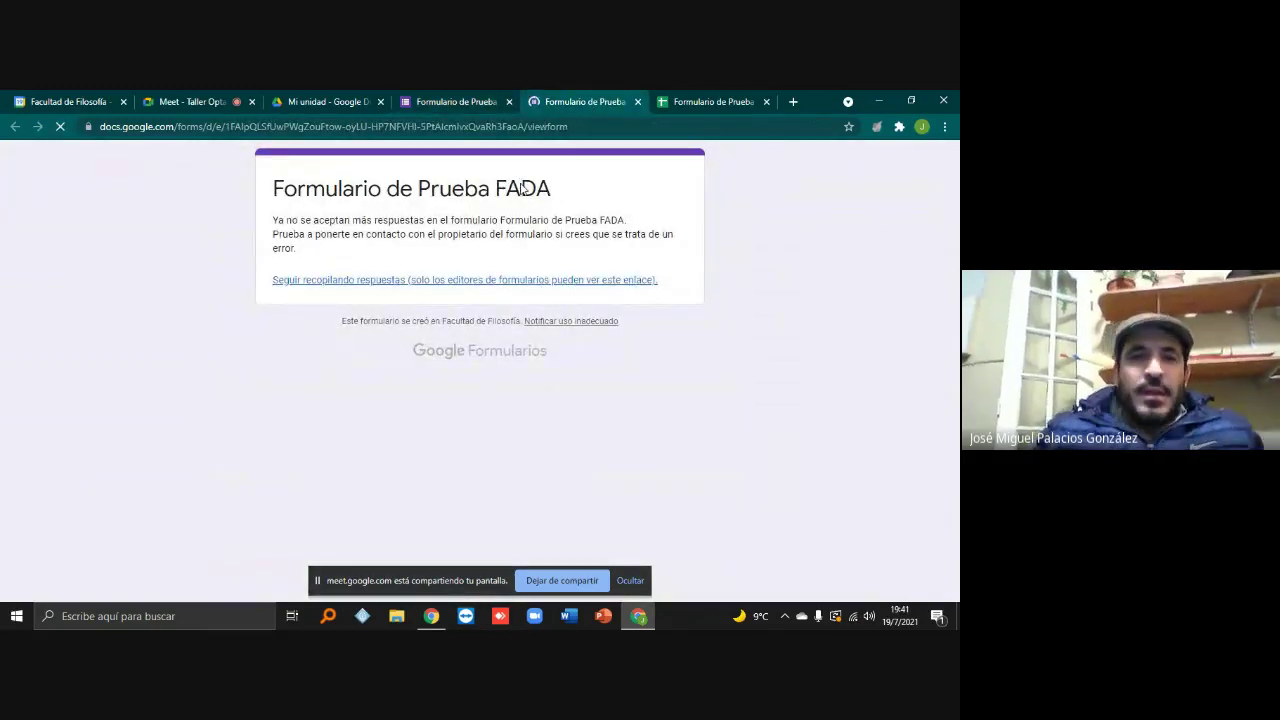
Advance through the previewed form's sections without answering, up to the Desempeño del Tutor grid in Desempeño Docente
scroll(519, 180, "down", 3)
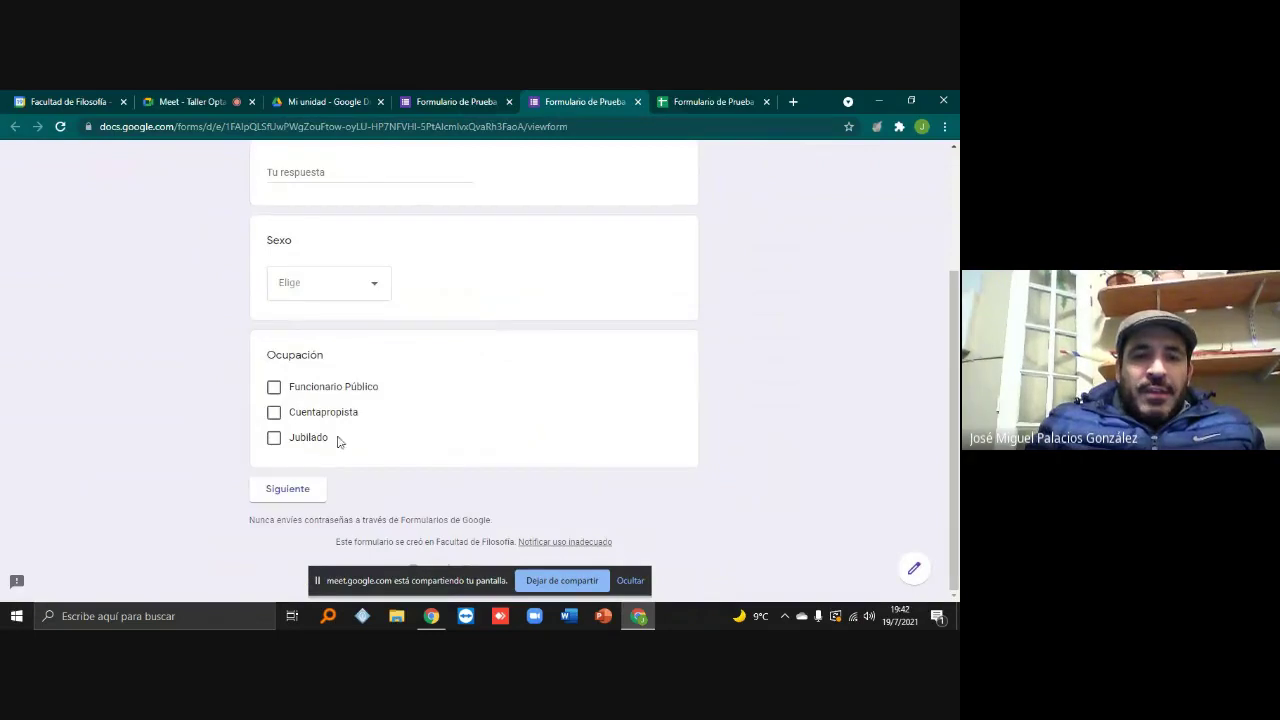
left_click(313, 489)
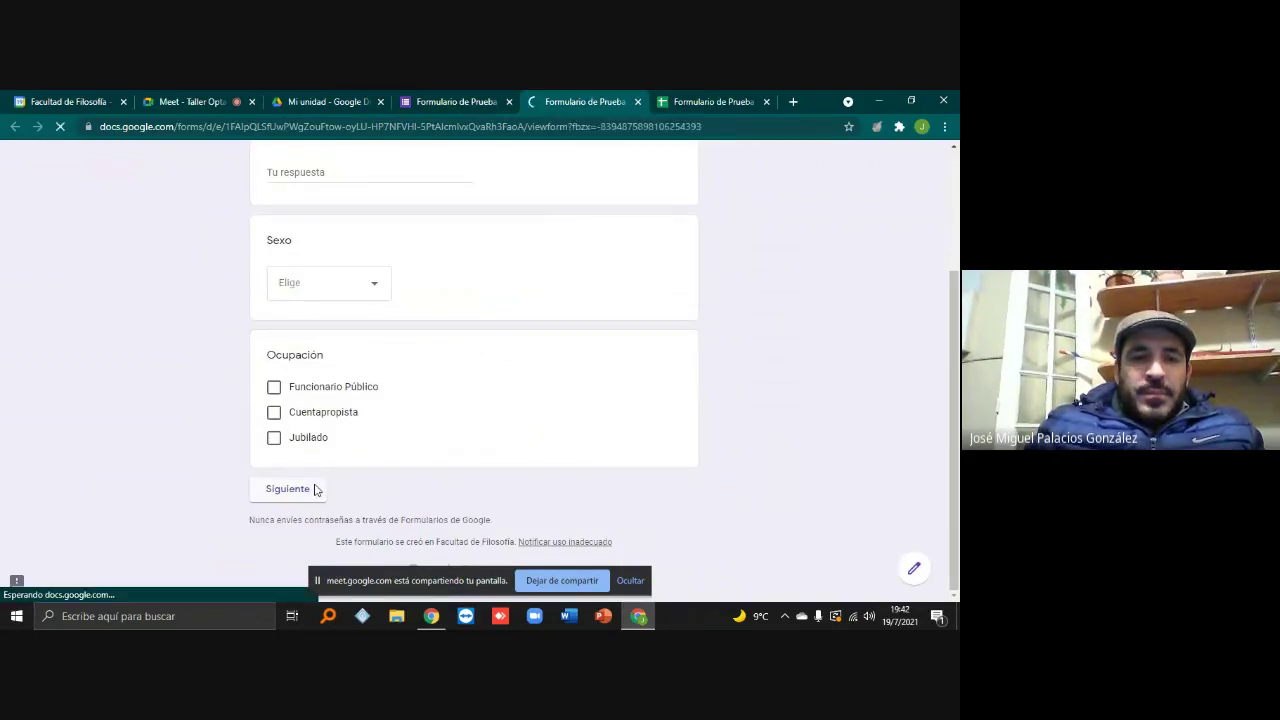
scroll(314, 491, "down", 5)
left_click(343, 489)
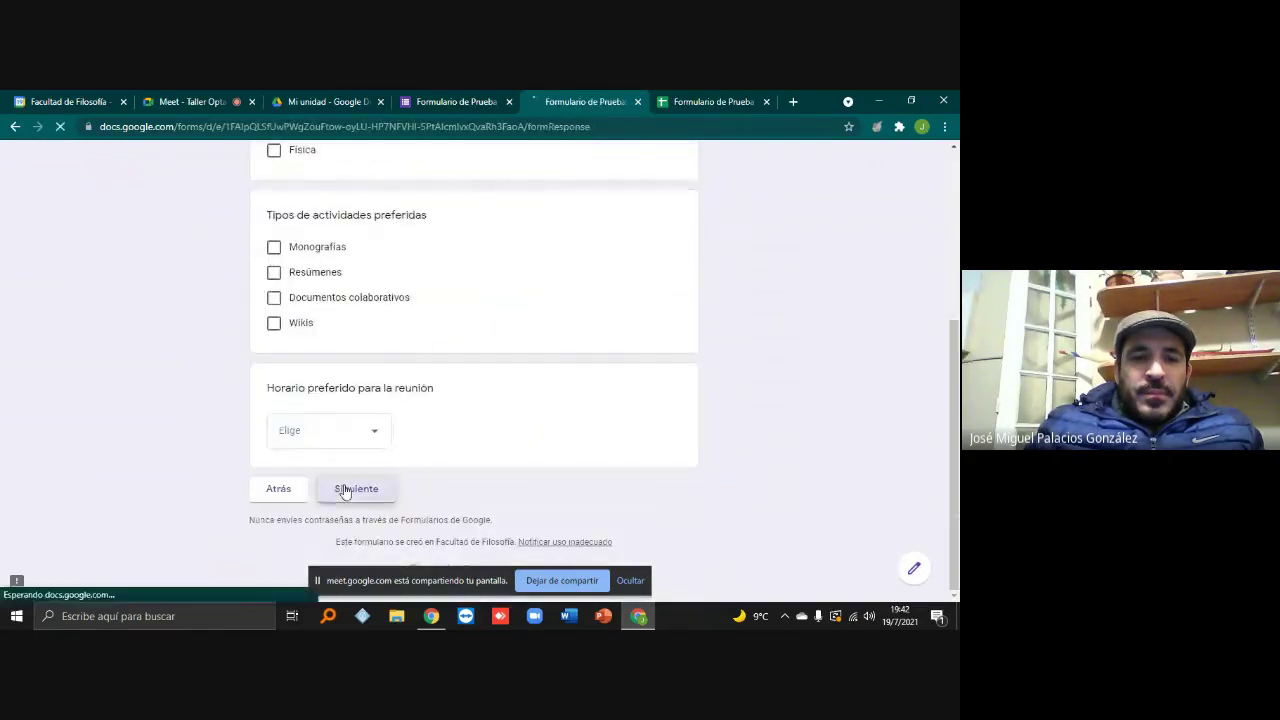
scroll(344, 491, "down", 5)
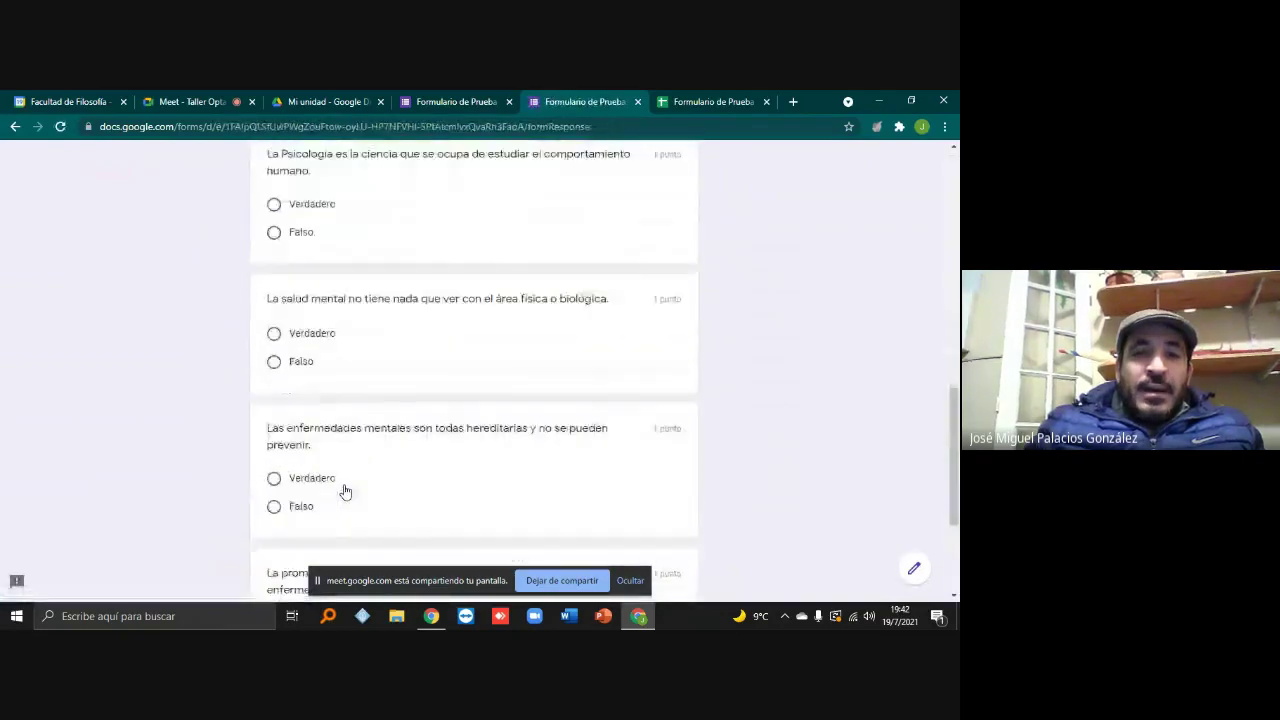
scroll(345, 491, "down", 3)
left_click(343, 489)
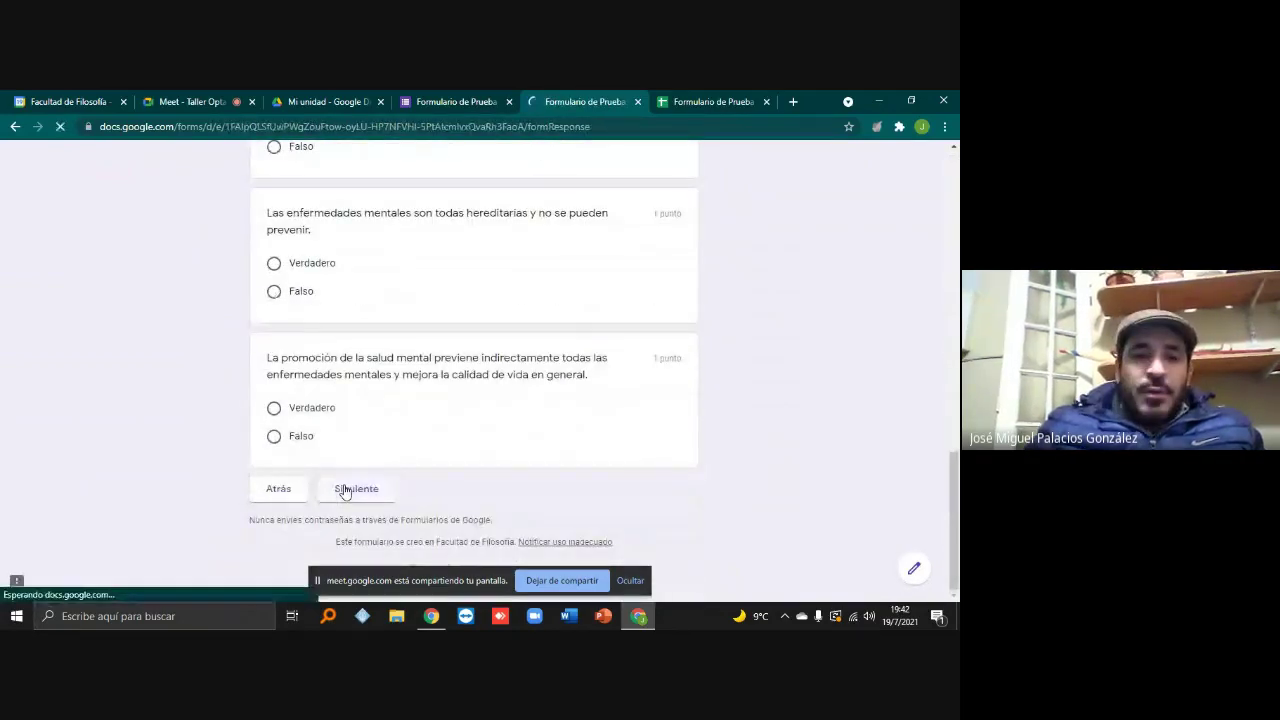
scroll(344, 491, "down", 2)
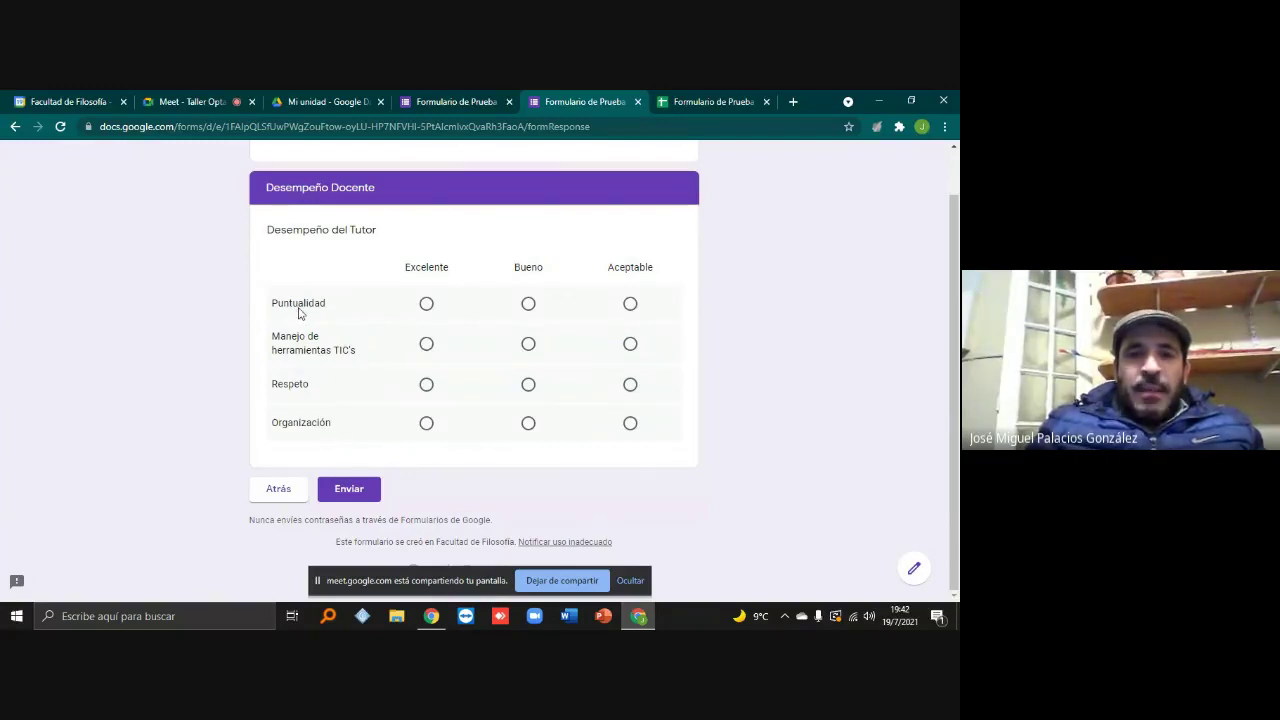
Try the different ratings for Puntualidad in the Desempeño del Tutor grid, ending with Bueno selected
left_click(427, 305)
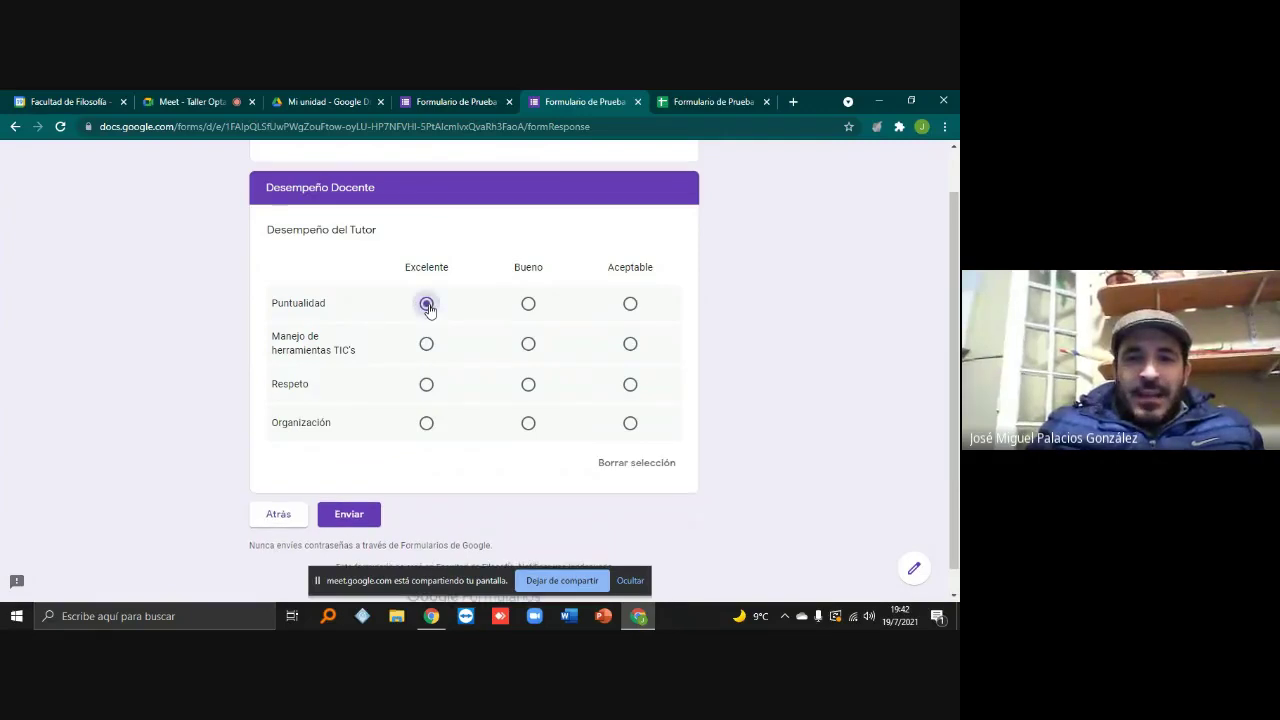
left_click(529, 305)
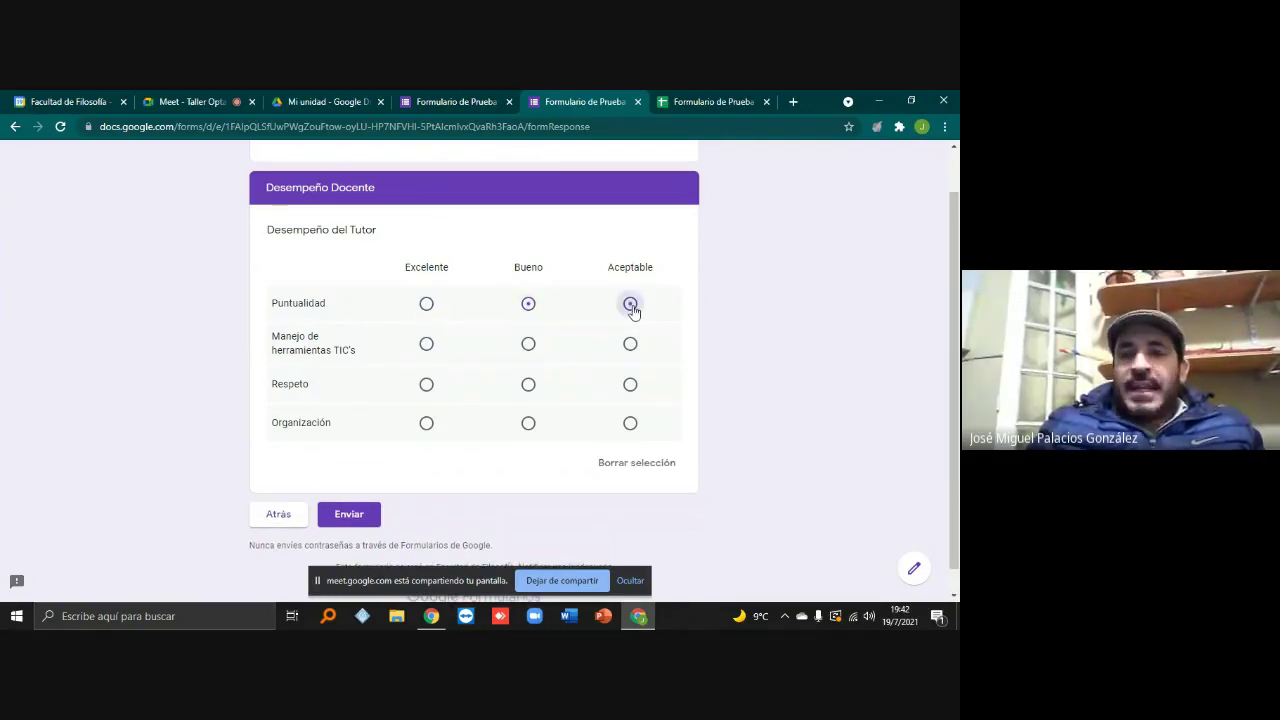
left_click(530, 305)
left_click(426, 304)
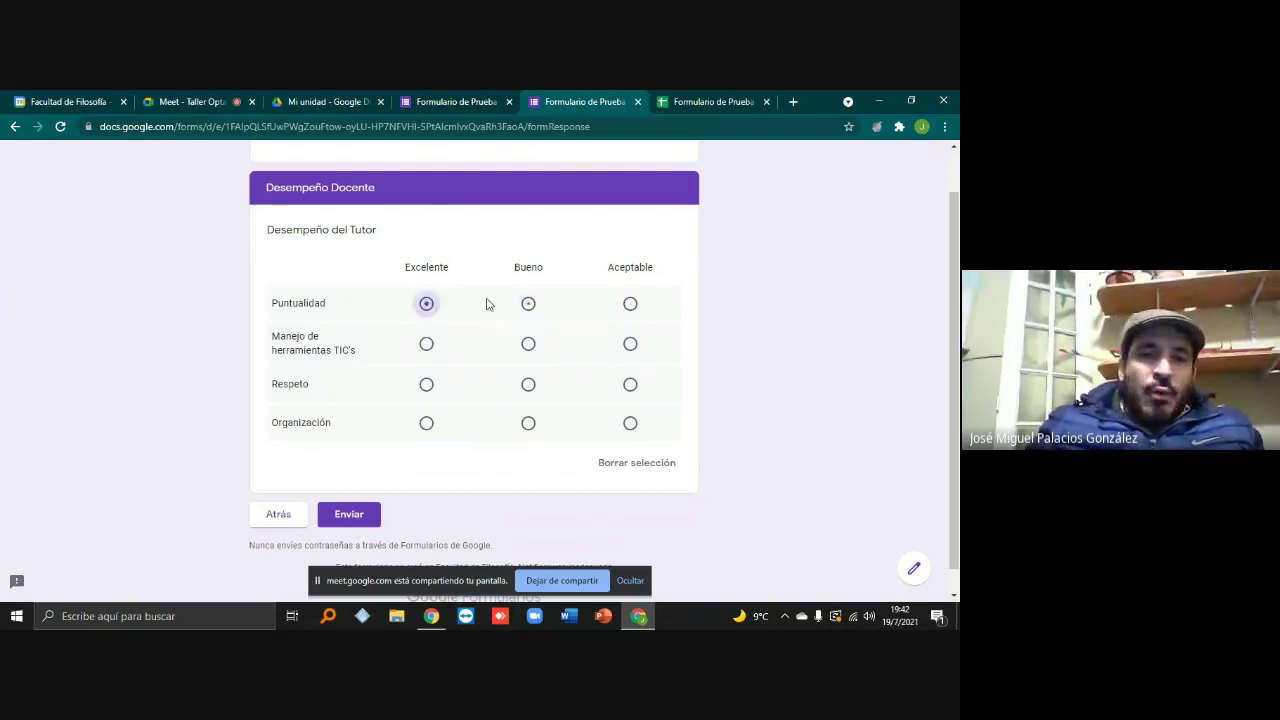
left_click(530, 305)
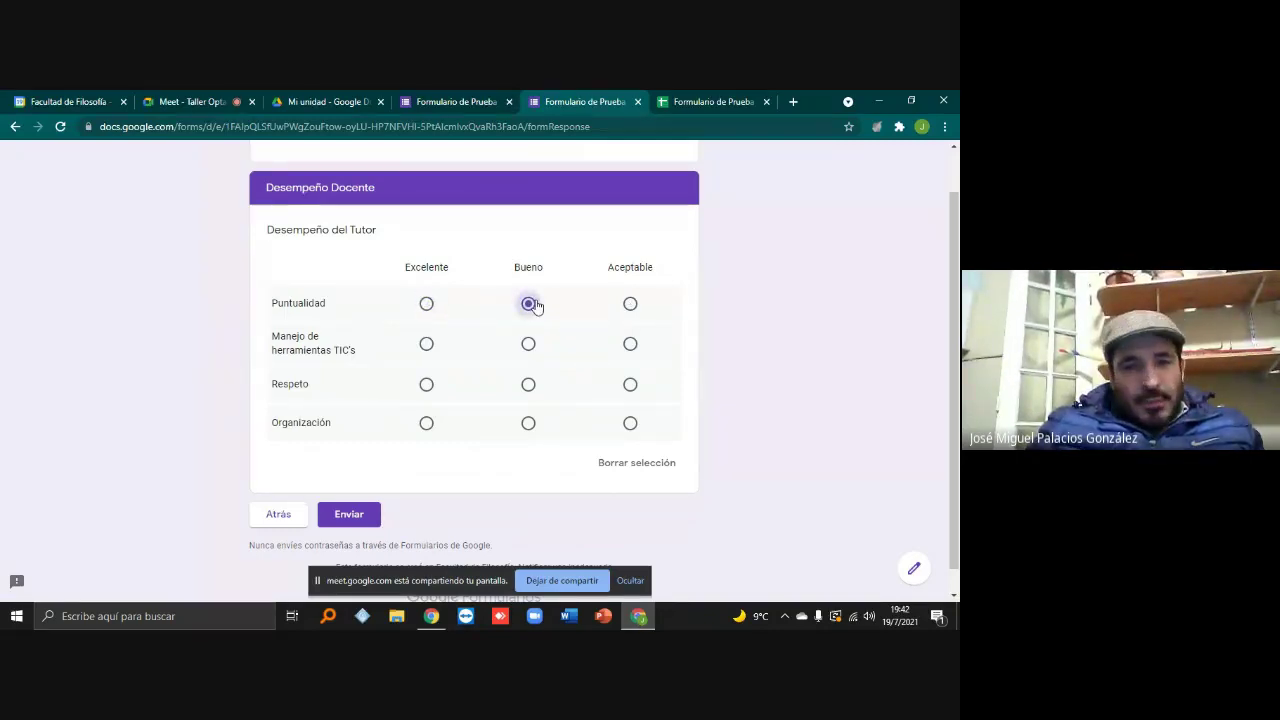
Fill in the Desempeño del Tutor grid: Puntualidad and Respeto as Bueno, Manejo de herramientas TIC's as Excelente, Organización as Aceptable
left_click(631, 310)
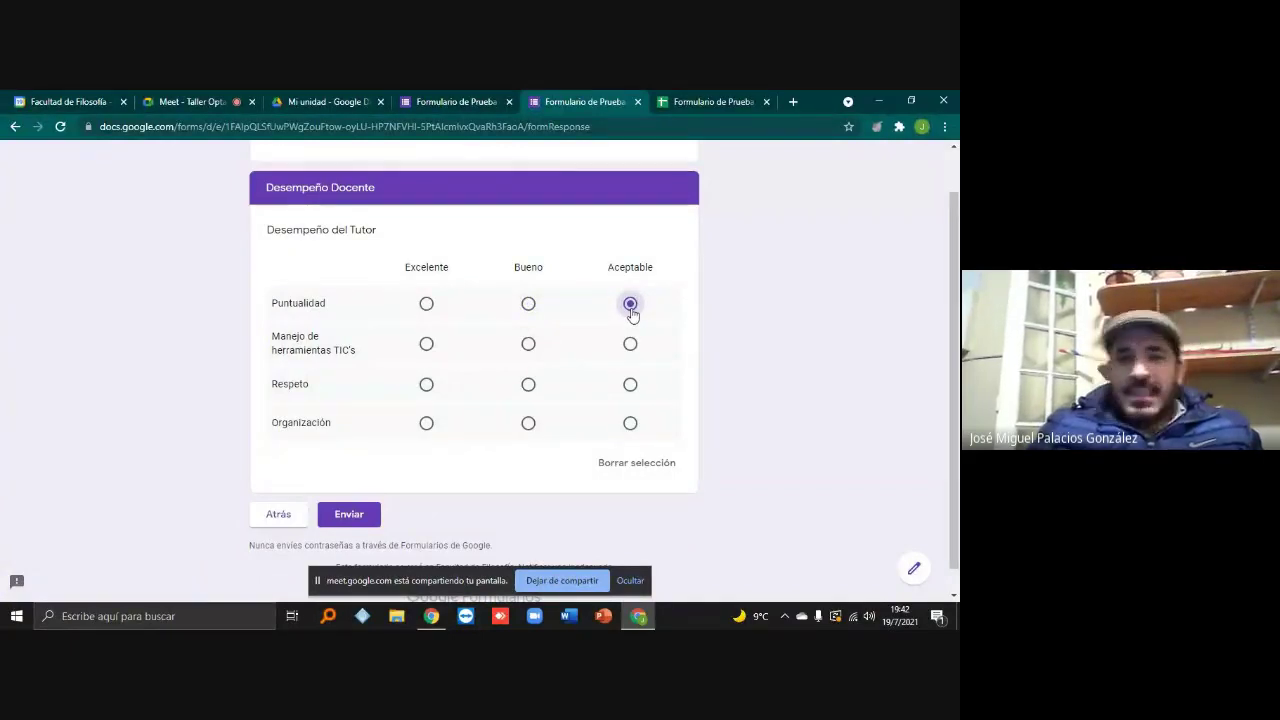
left_click(428, 349)
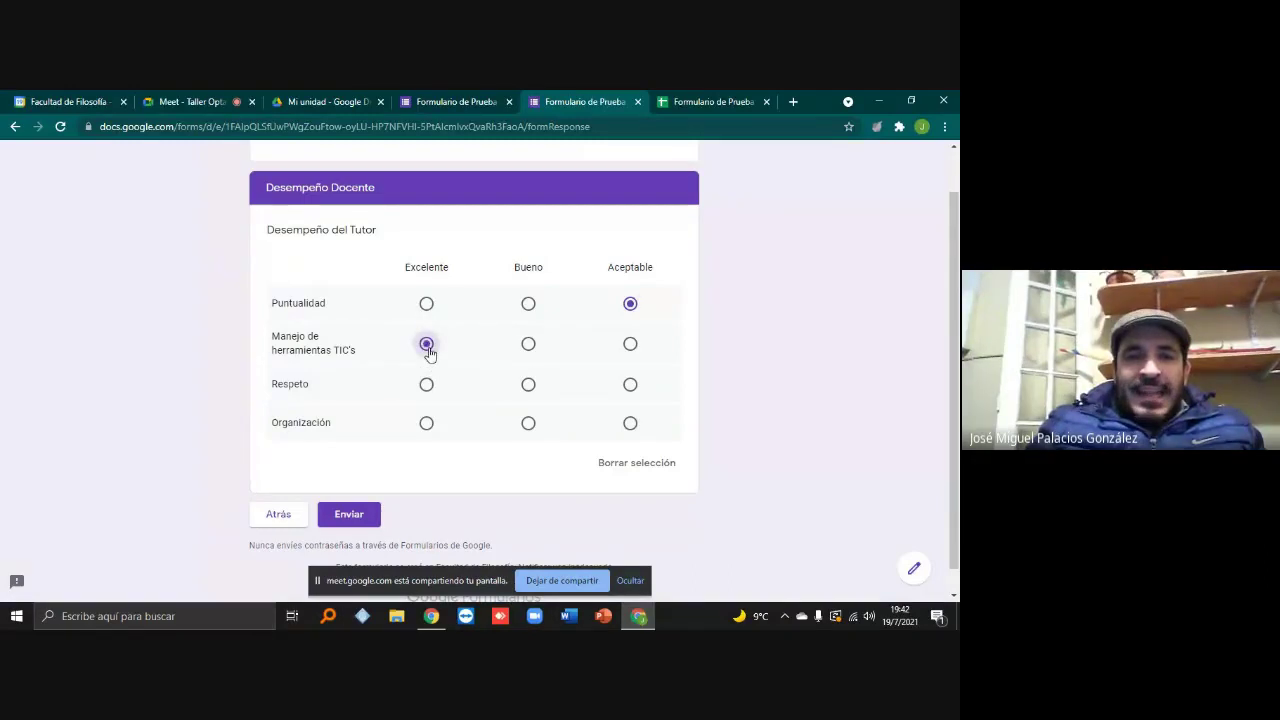
left_click(528, 304)
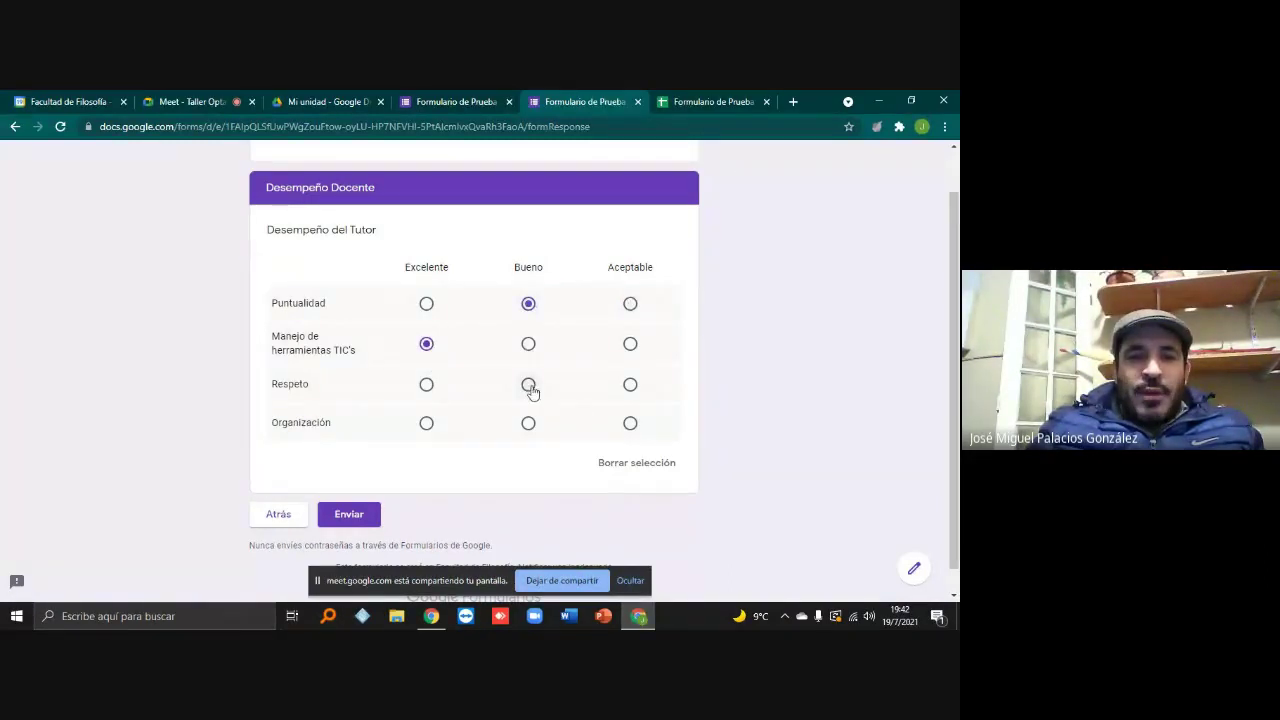
left_click(528, 384)
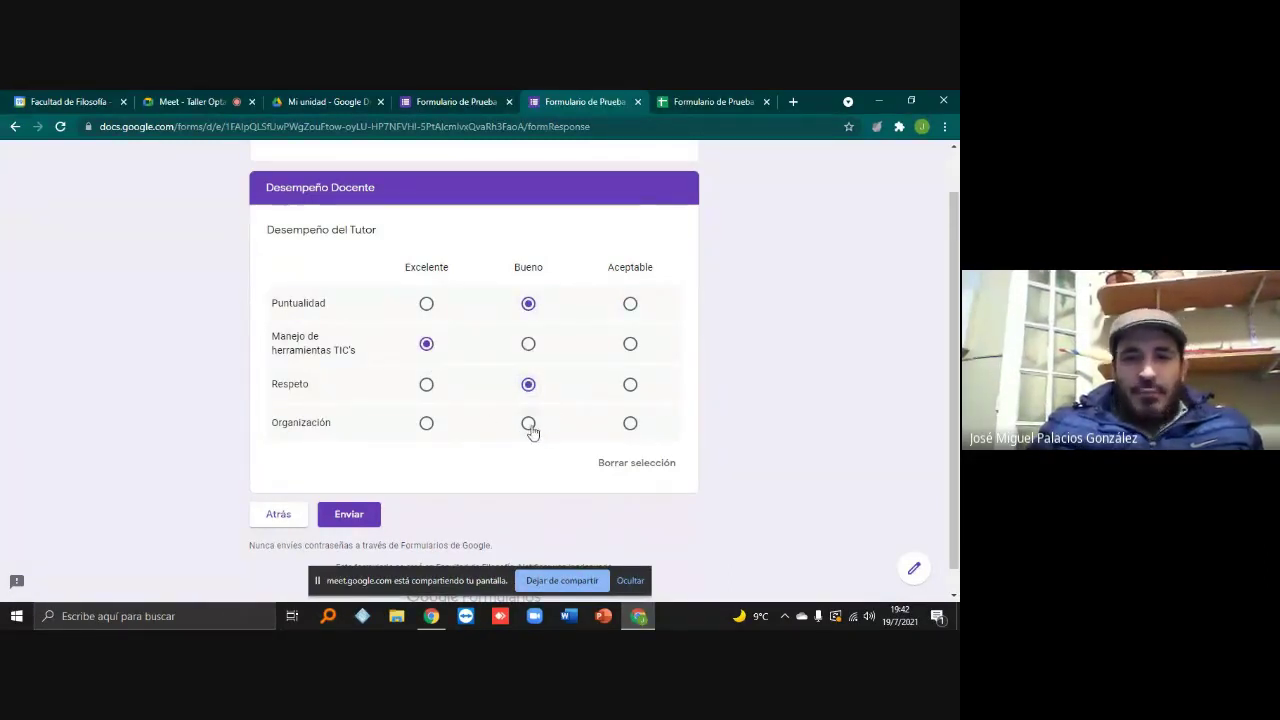
left_click(630, 423)
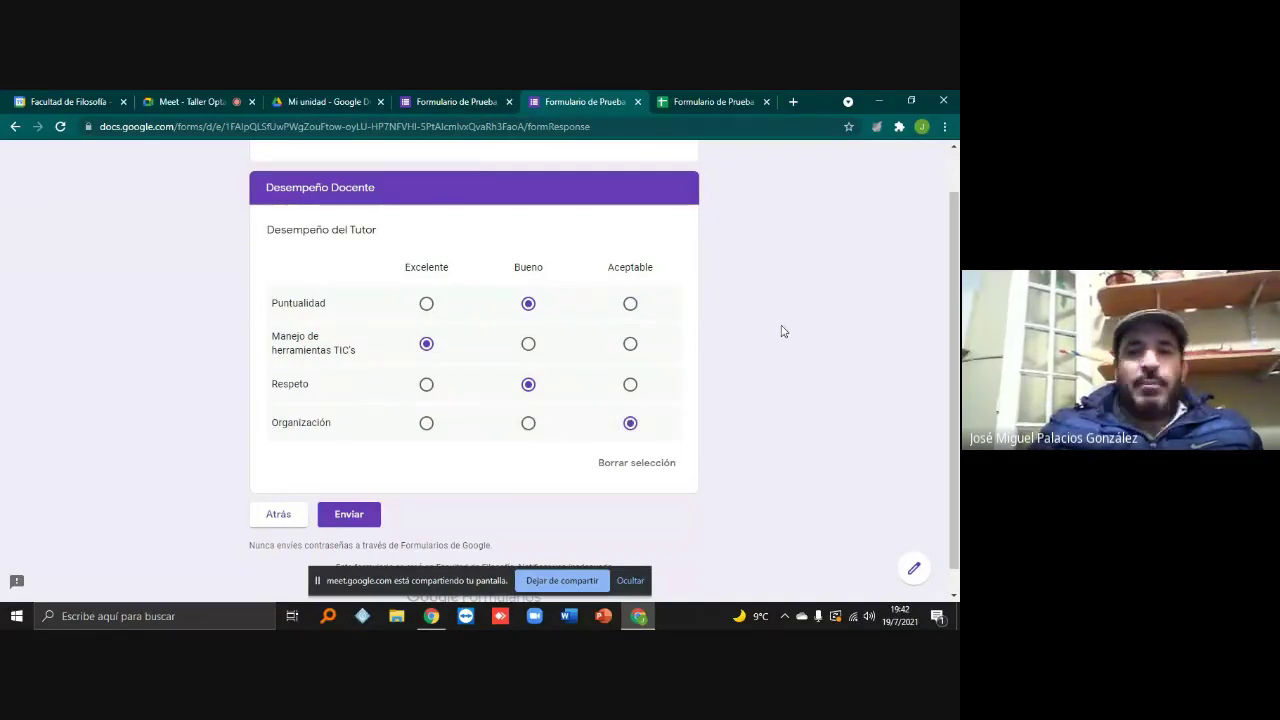
scroll(780, 331, "up", 1)
scroll(638, 250, "down", 2)
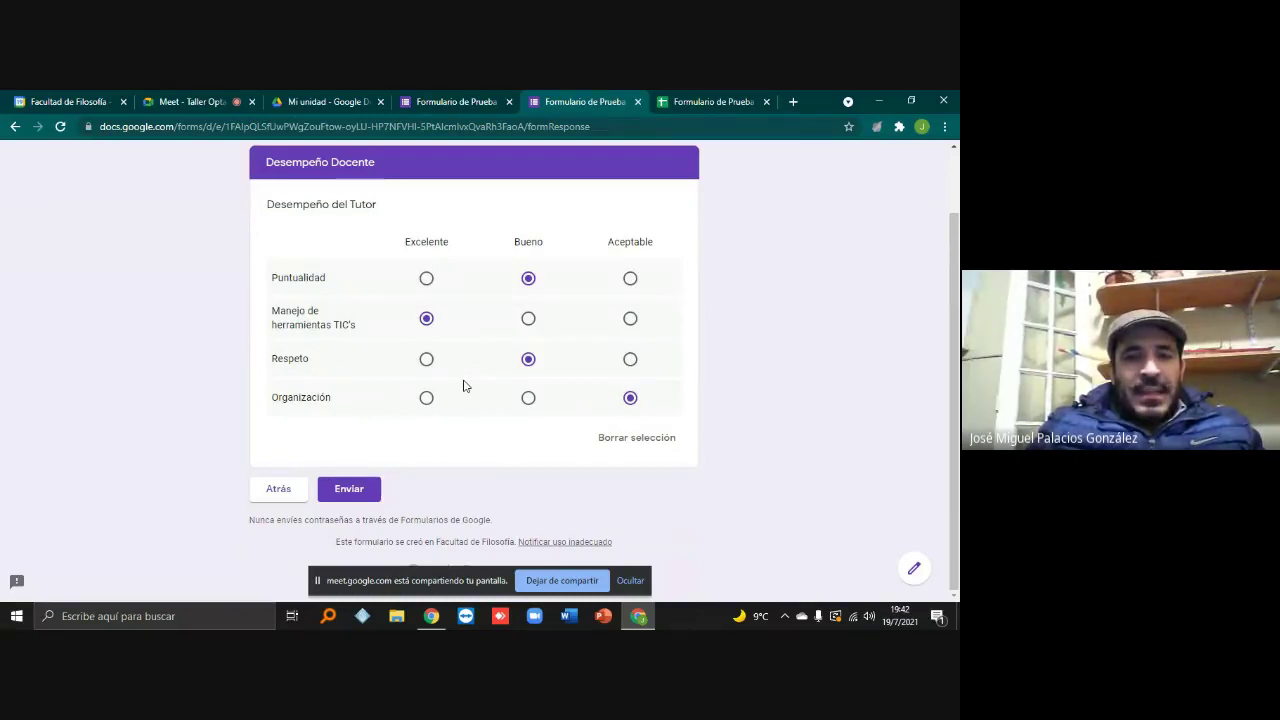
scroll(507, 384, "up", 1)
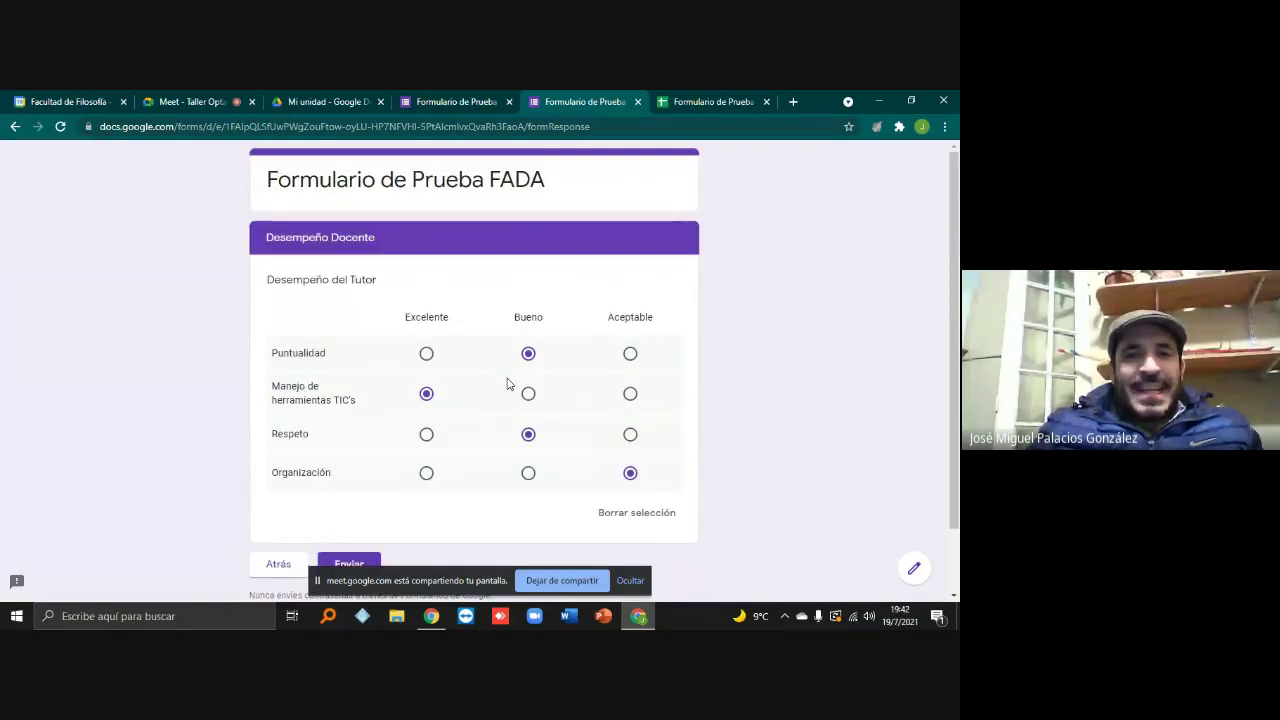
Return to the form's editor and examine the individual response from the personal data through the exam answers to the Desempeño del Tutor grid
left_click(470, 101)
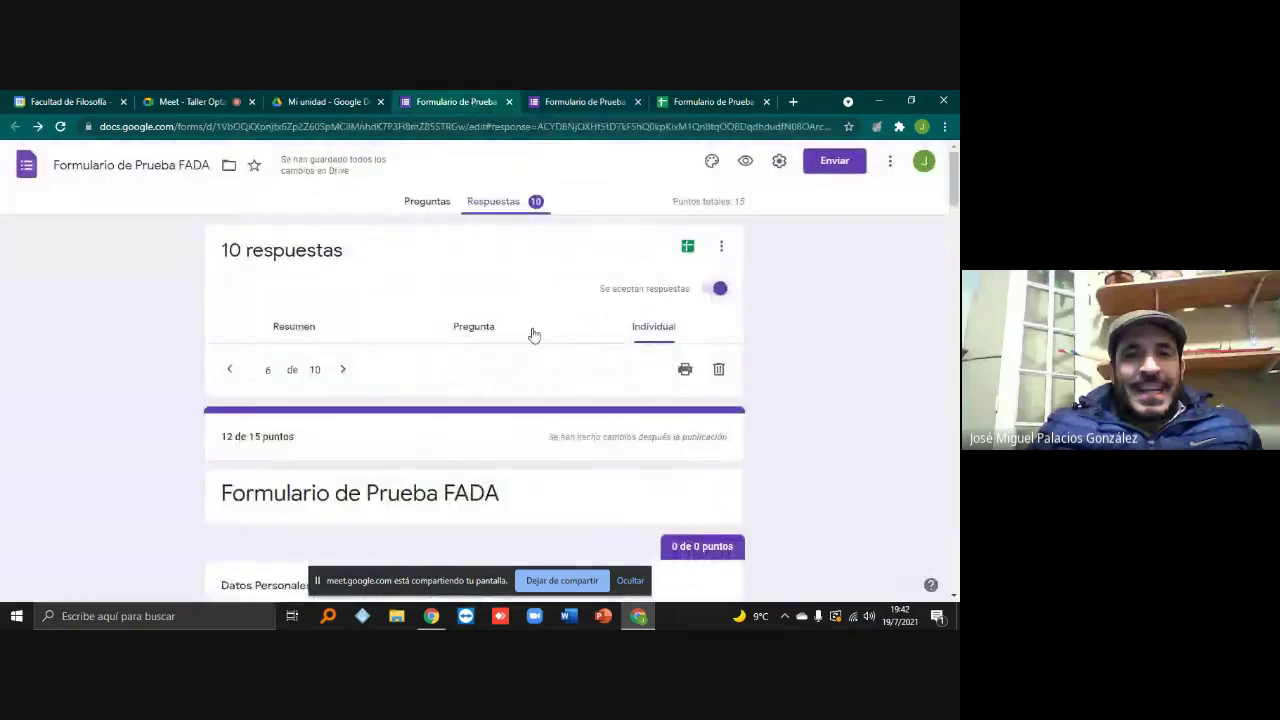
scroll(532, 333, "down", 10)
scroll(533, 333, "down", 15)
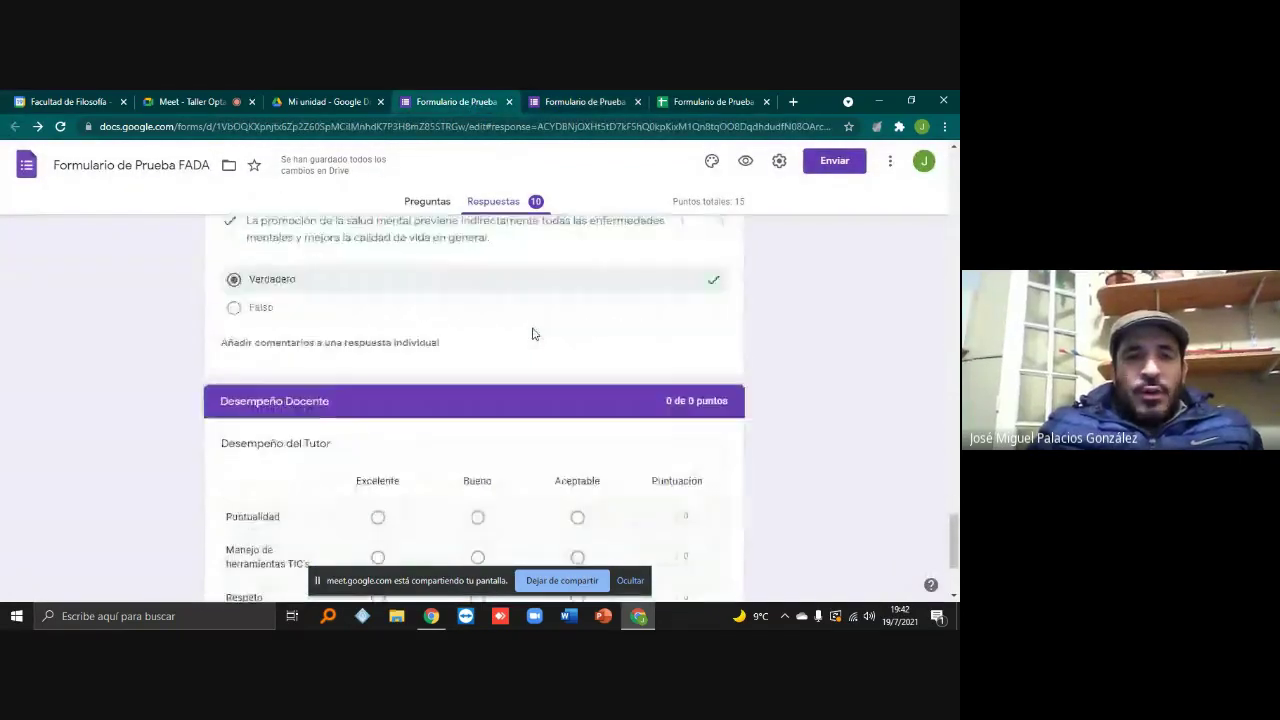
scroll(533, 333, "up", 12)
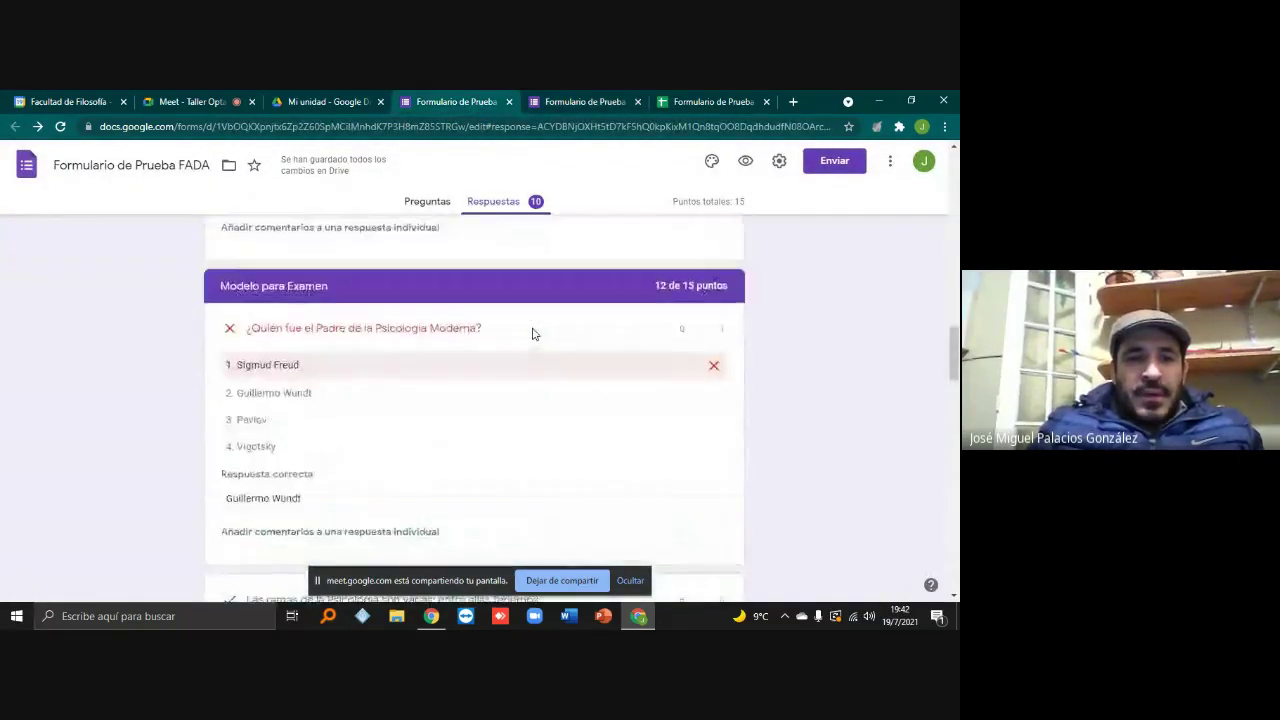
scroll(533, 333, "up", 8)
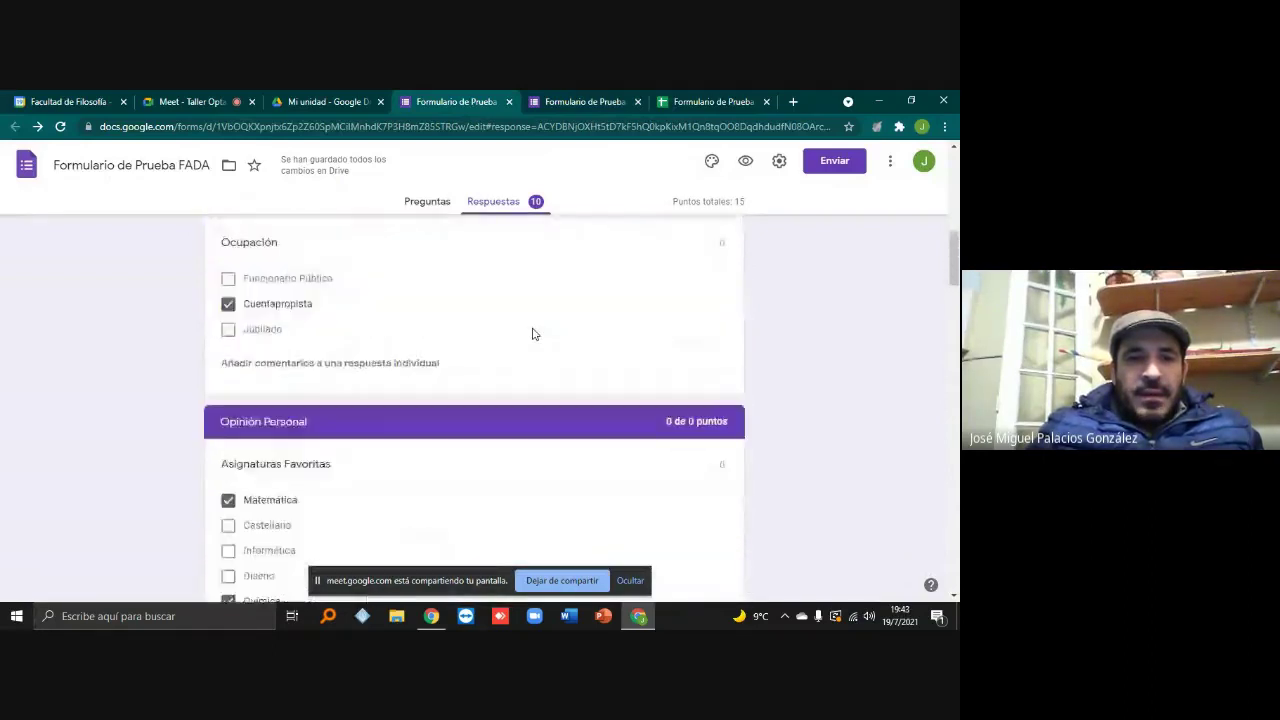
scroll(533, 333, "up", 3)
scroll(533, 333, "down", 7)
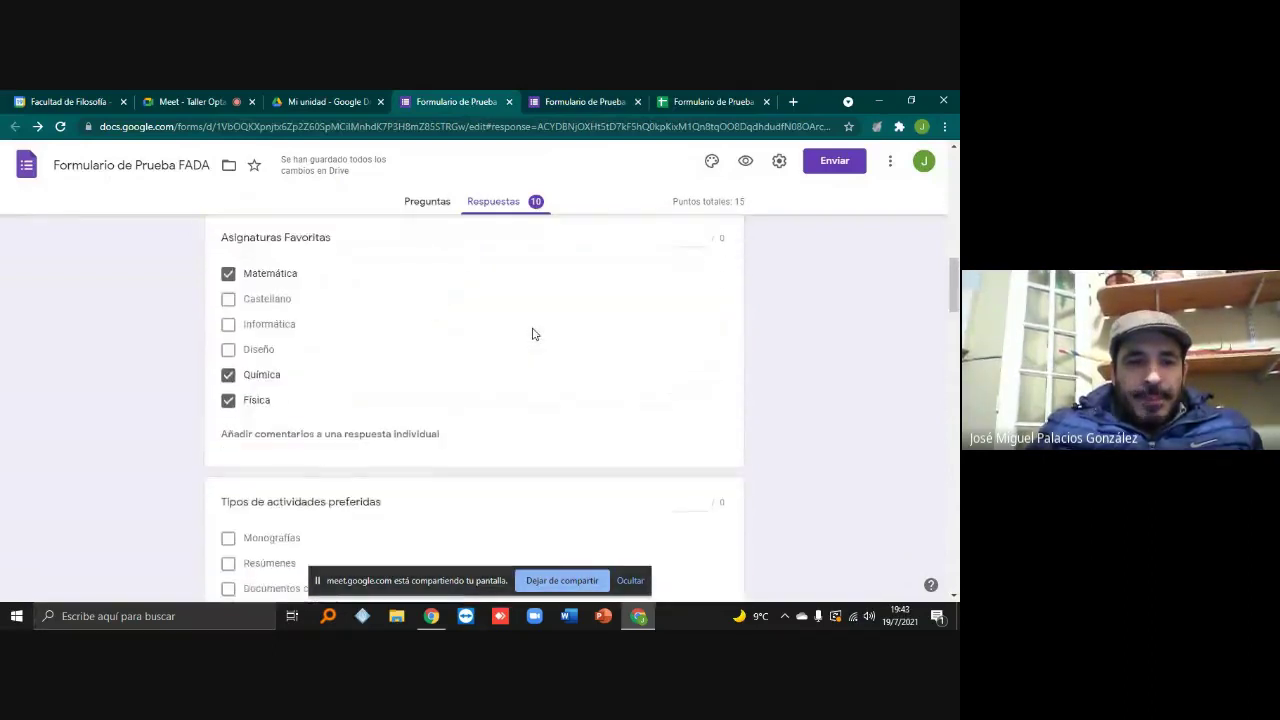
scroll(533, 333, "down", 10)
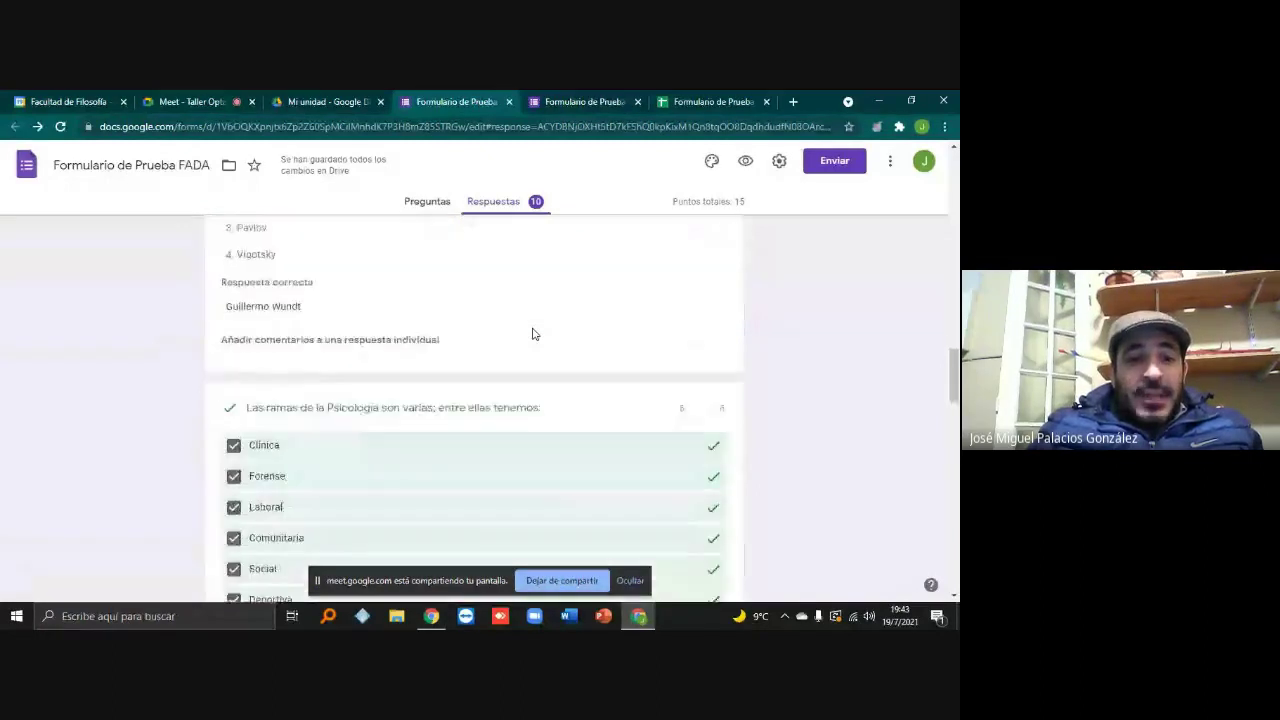
scroll(533, 333, "down", 5)
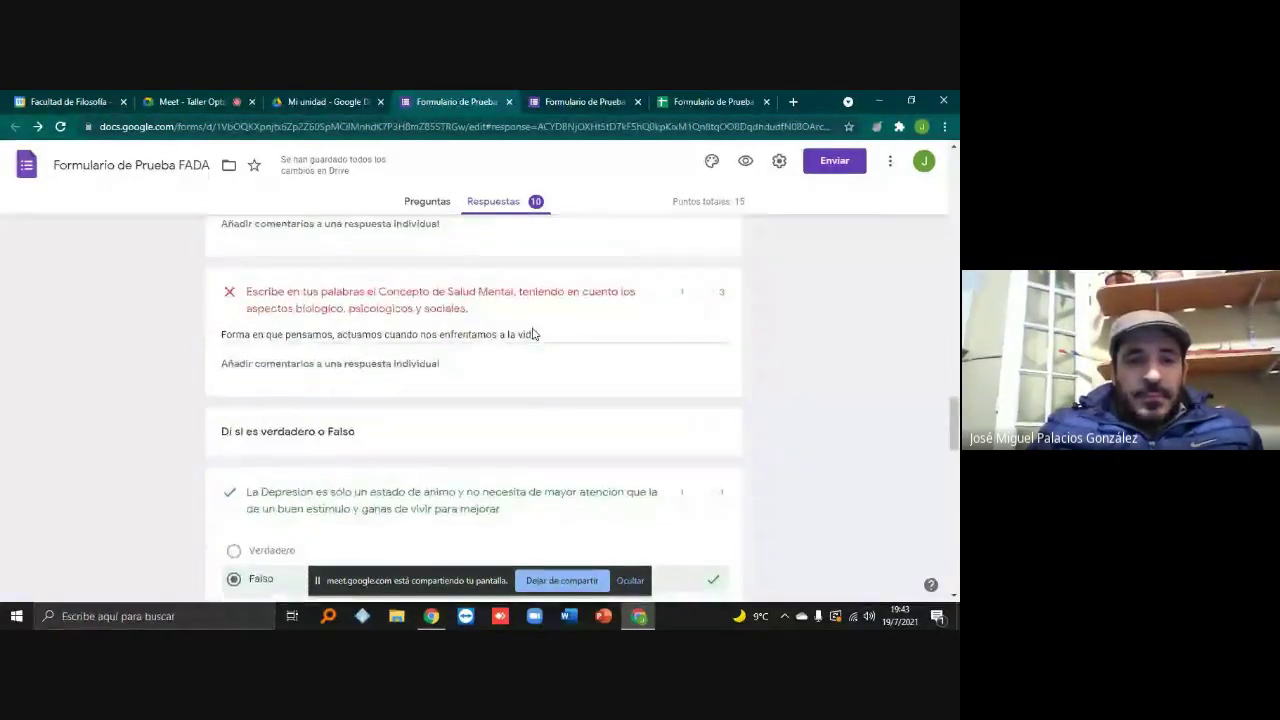
scroll(533, 333, "down", 1)
scroll(533, 333, "up", 8)
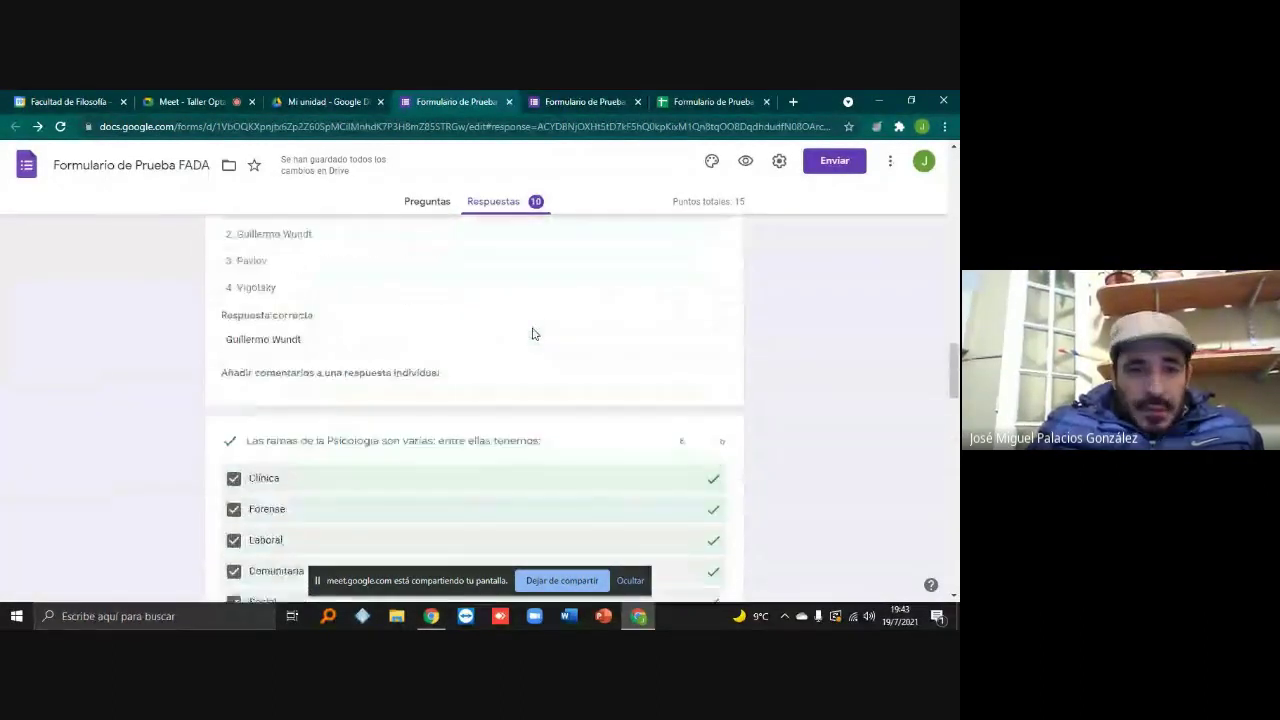
scroll(533, 333, "up", 4)
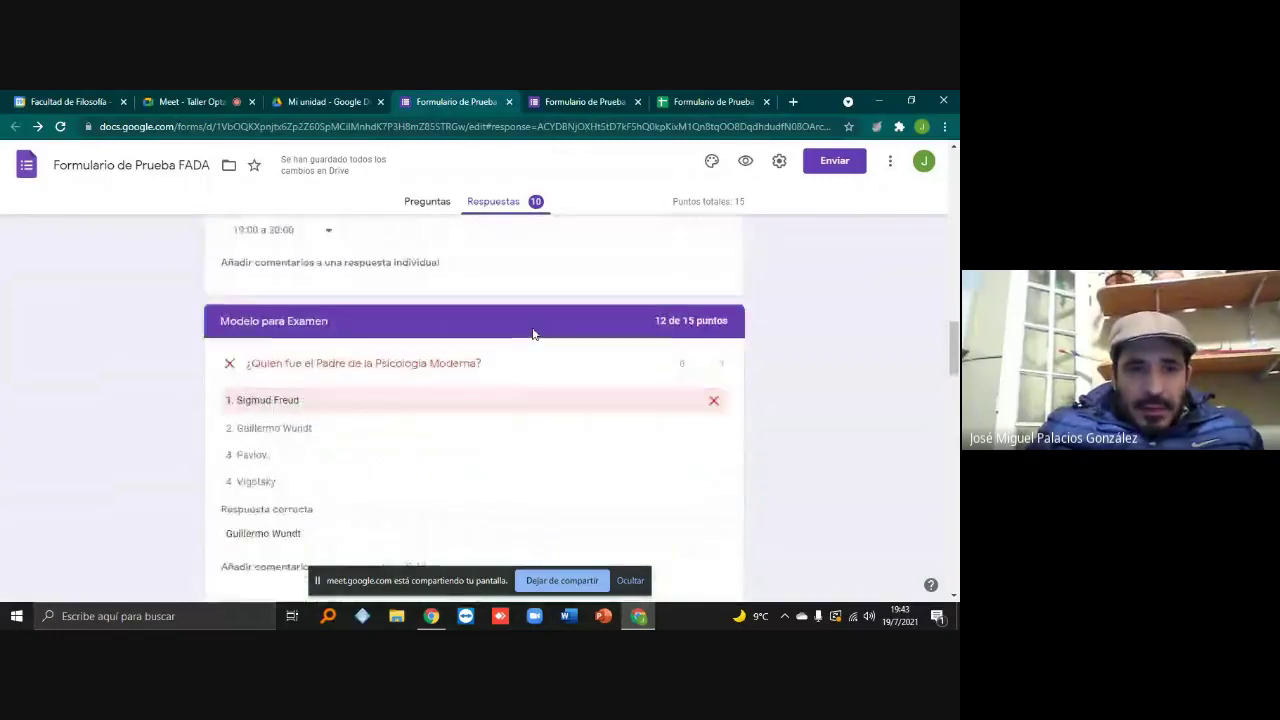
scroll(533, 333, "up", 10)
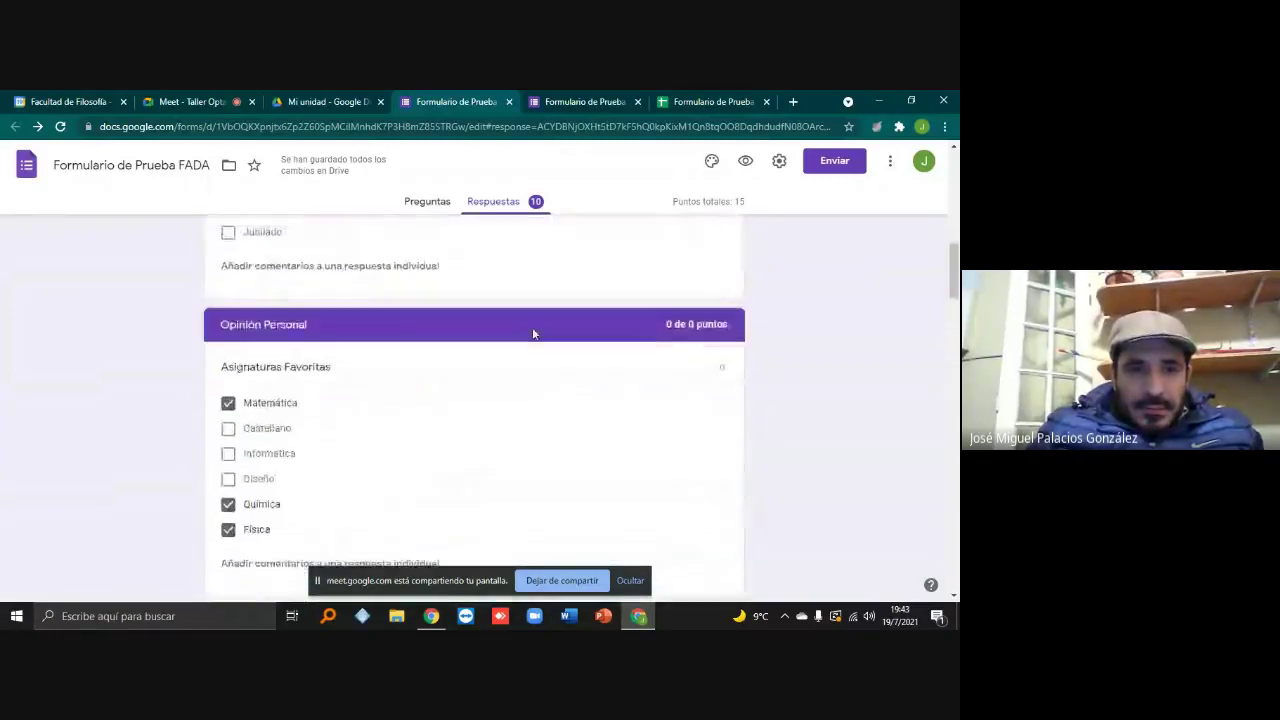
scroll(533, 333, "up", 1)
scroll(533, 333, "up", 3)
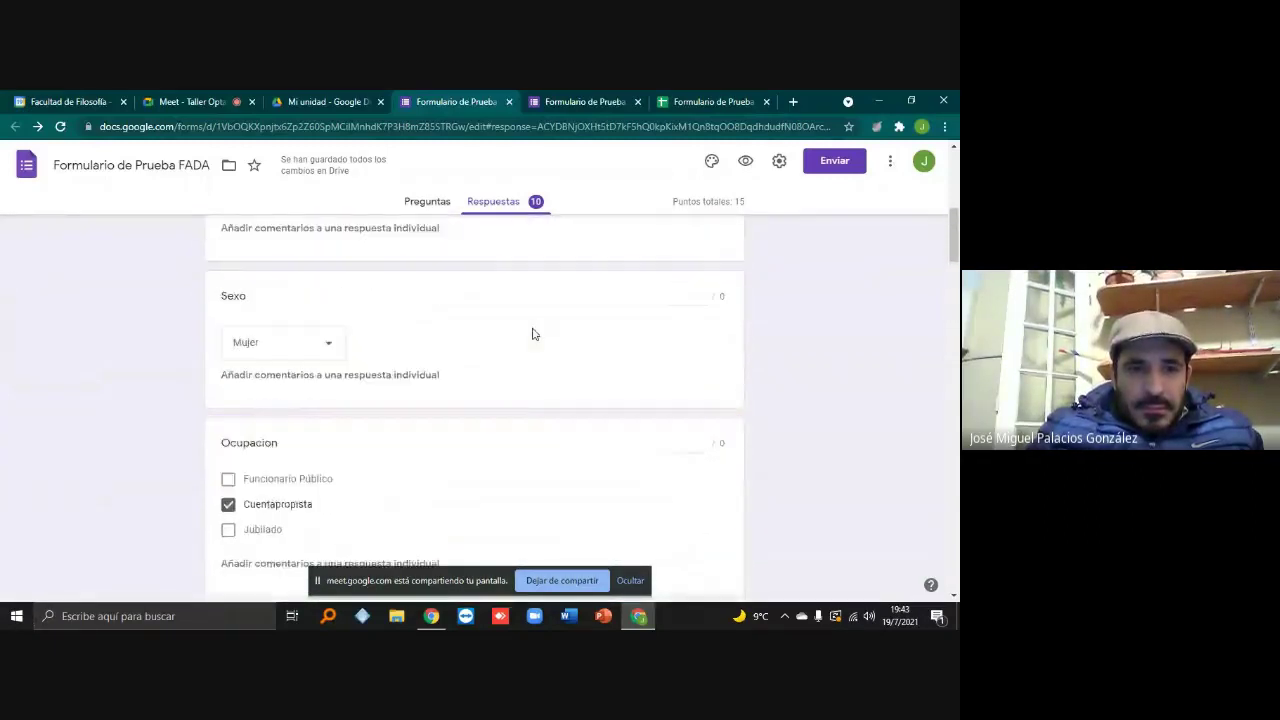
scroll(533, 333, "down", 15)
scroll(533, 333, "down", 12)
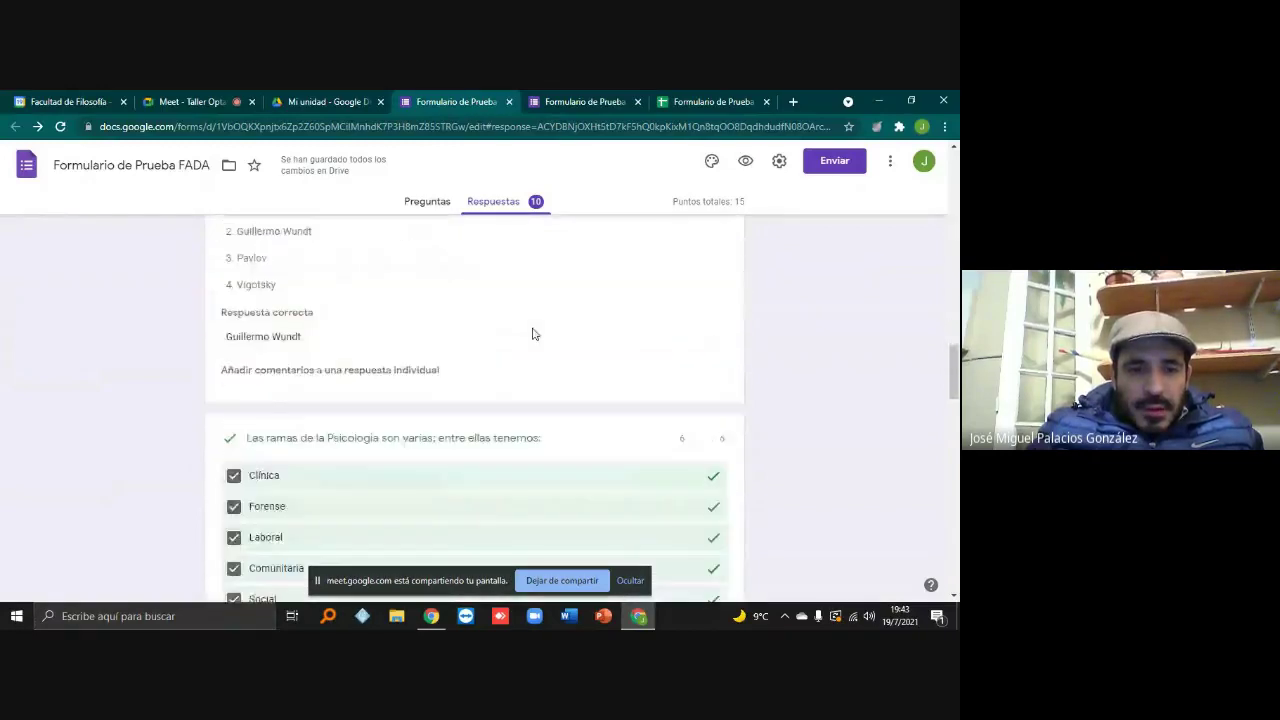
scroll(533, 333, "down", 8)
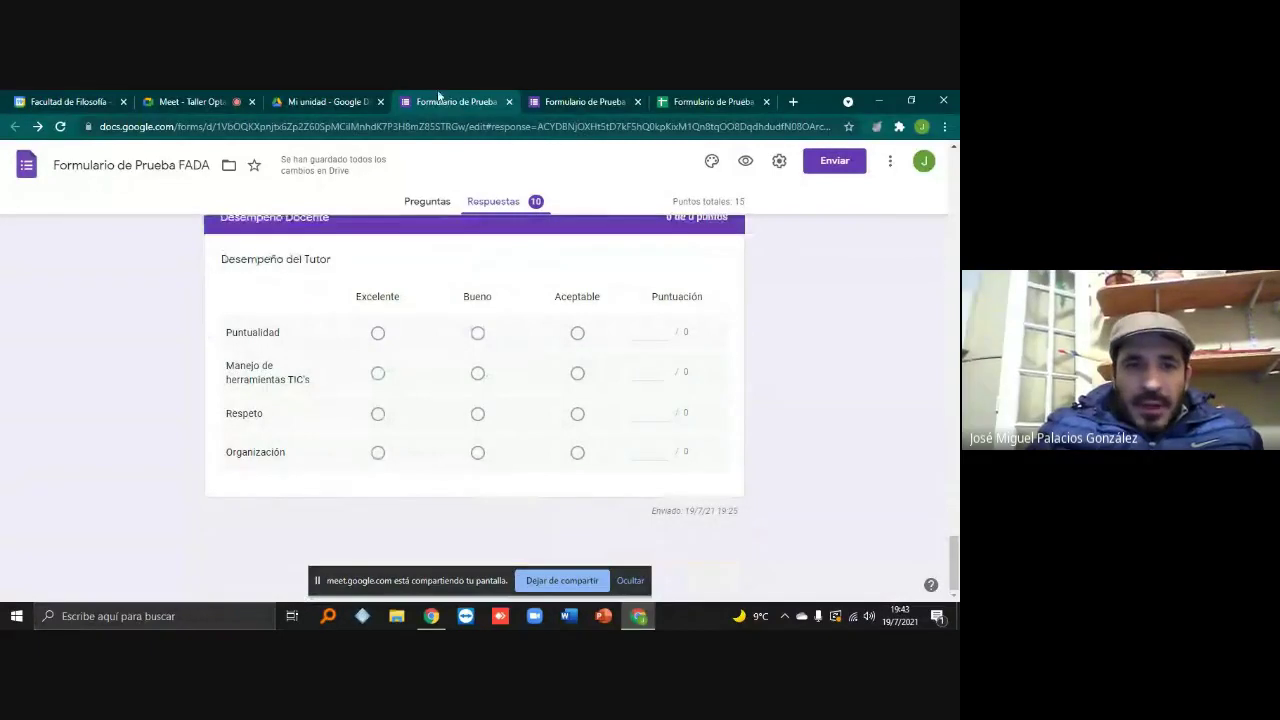
scroll(368, 376, "up", 1)
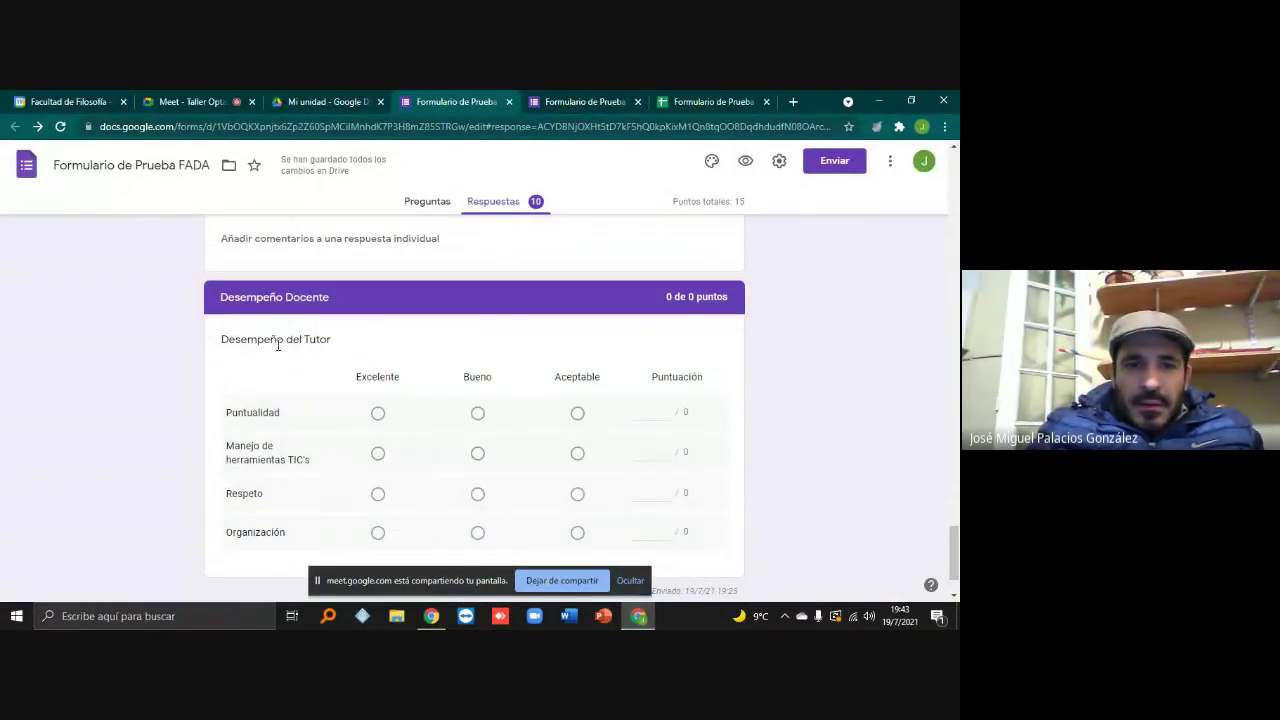
Close the form preview and abandon its unsent answers
left_click(555, 96)
left_click(637, 102)
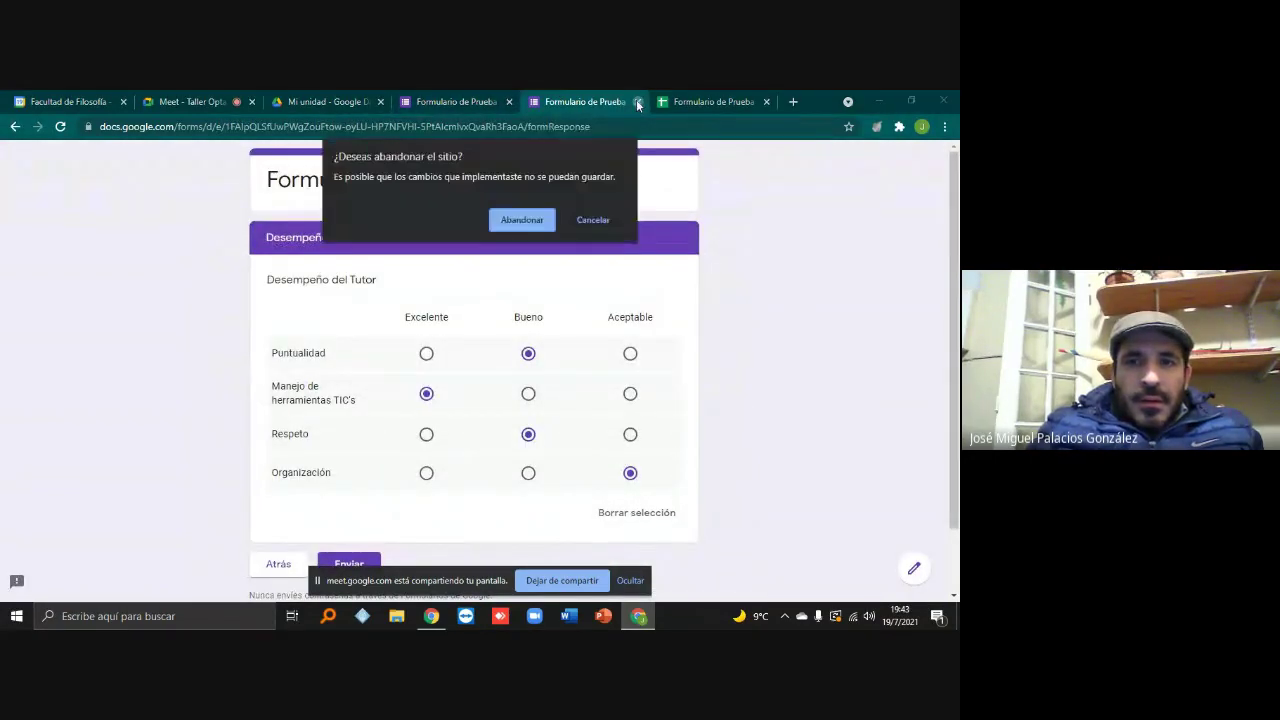
left_click(549, 221)
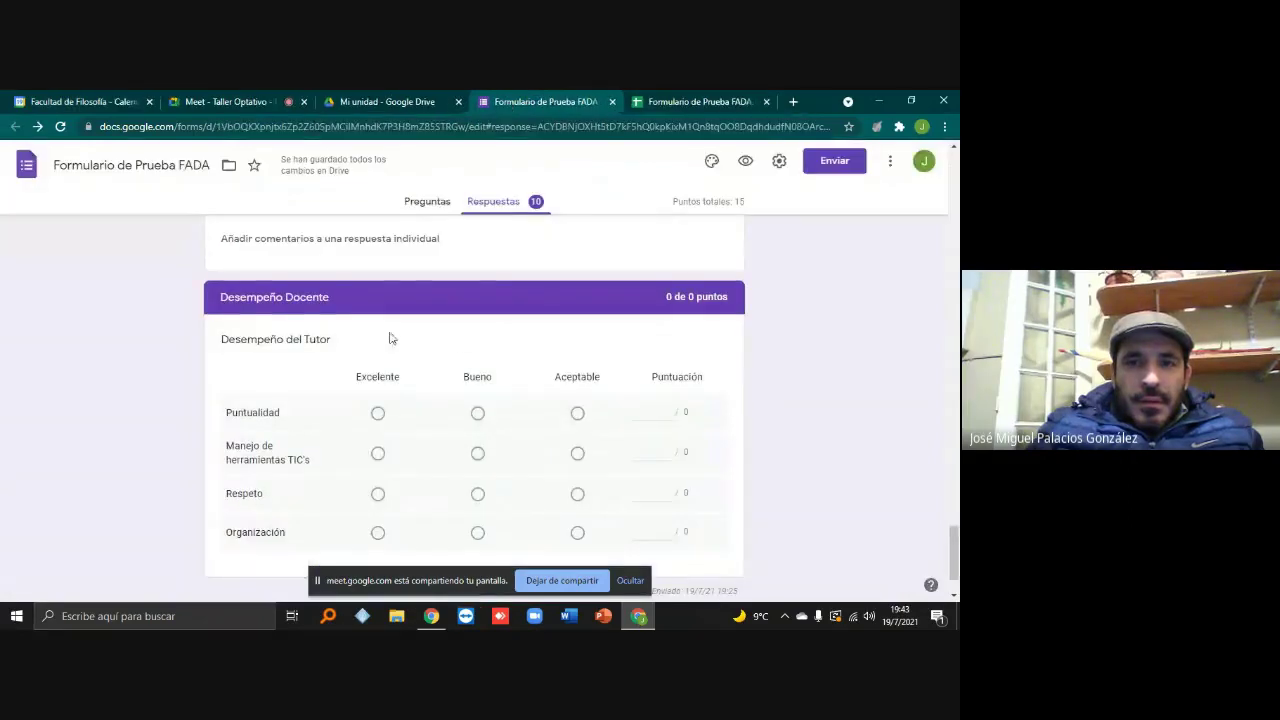
Add a new question below Desempeño del Tutor and set its type to Cuadrícula de casillas
left_click(424, 205)
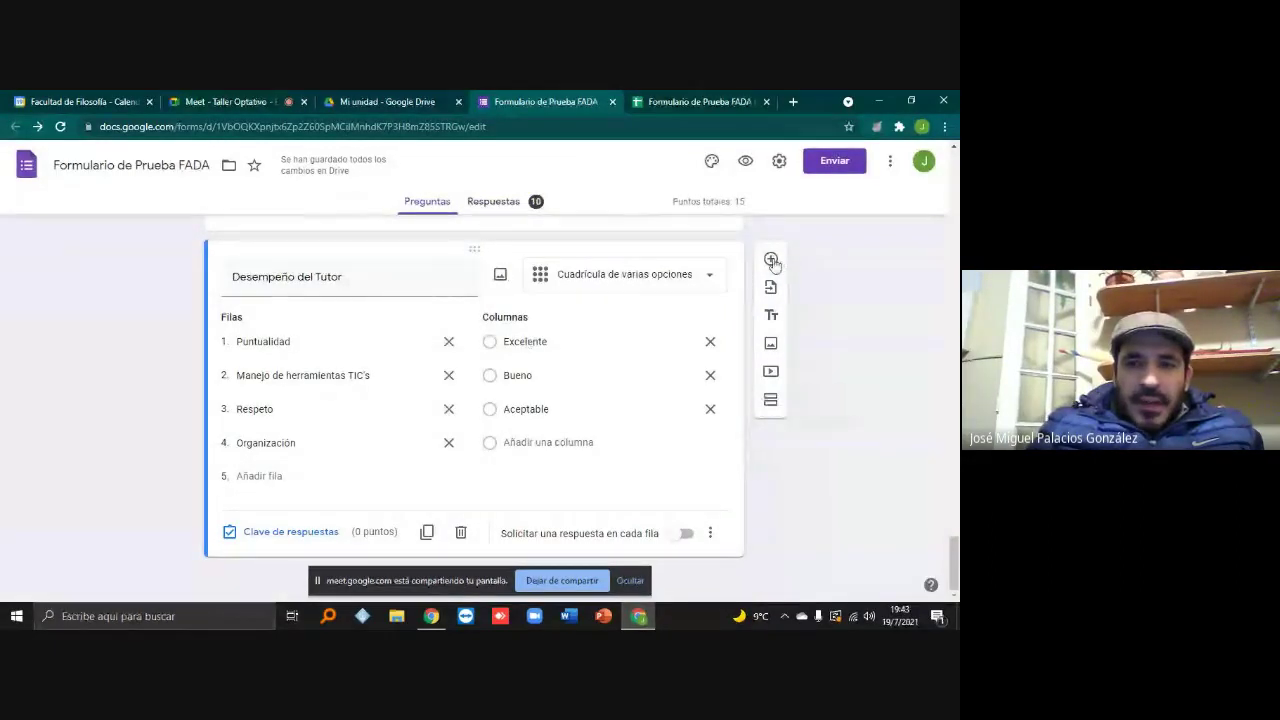
left_click(771, 260)
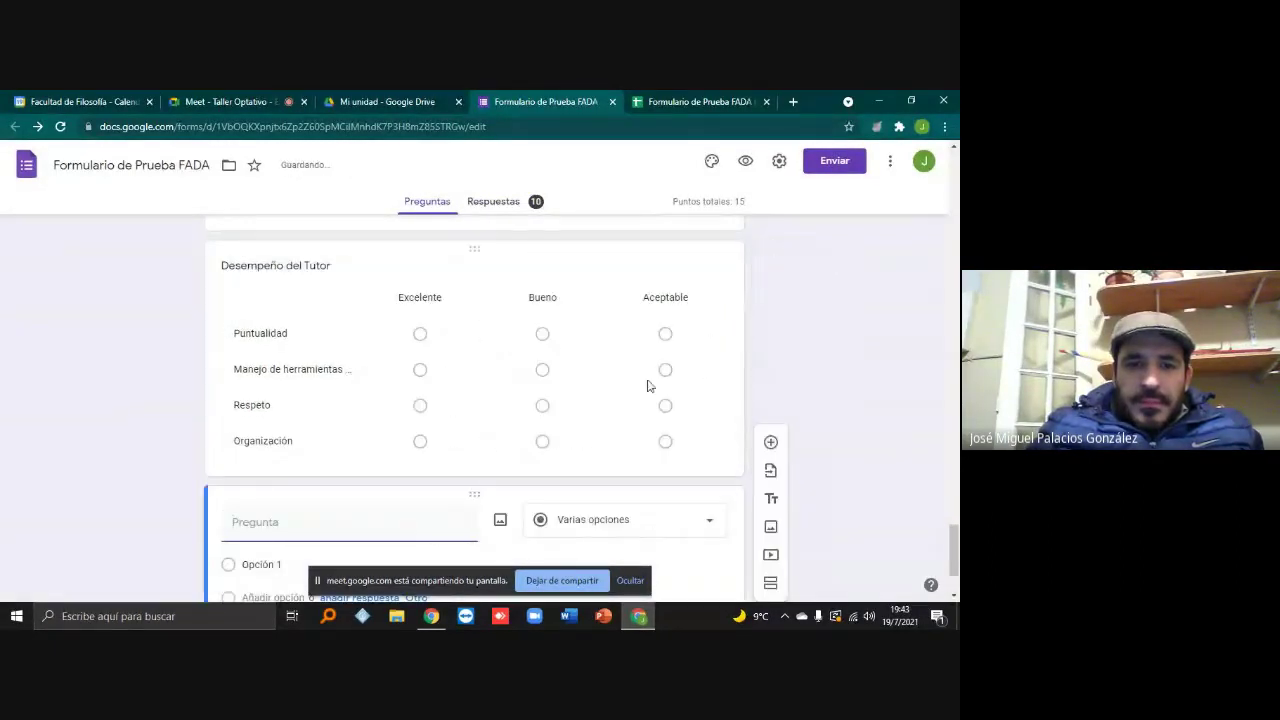
left_click(580, 398)
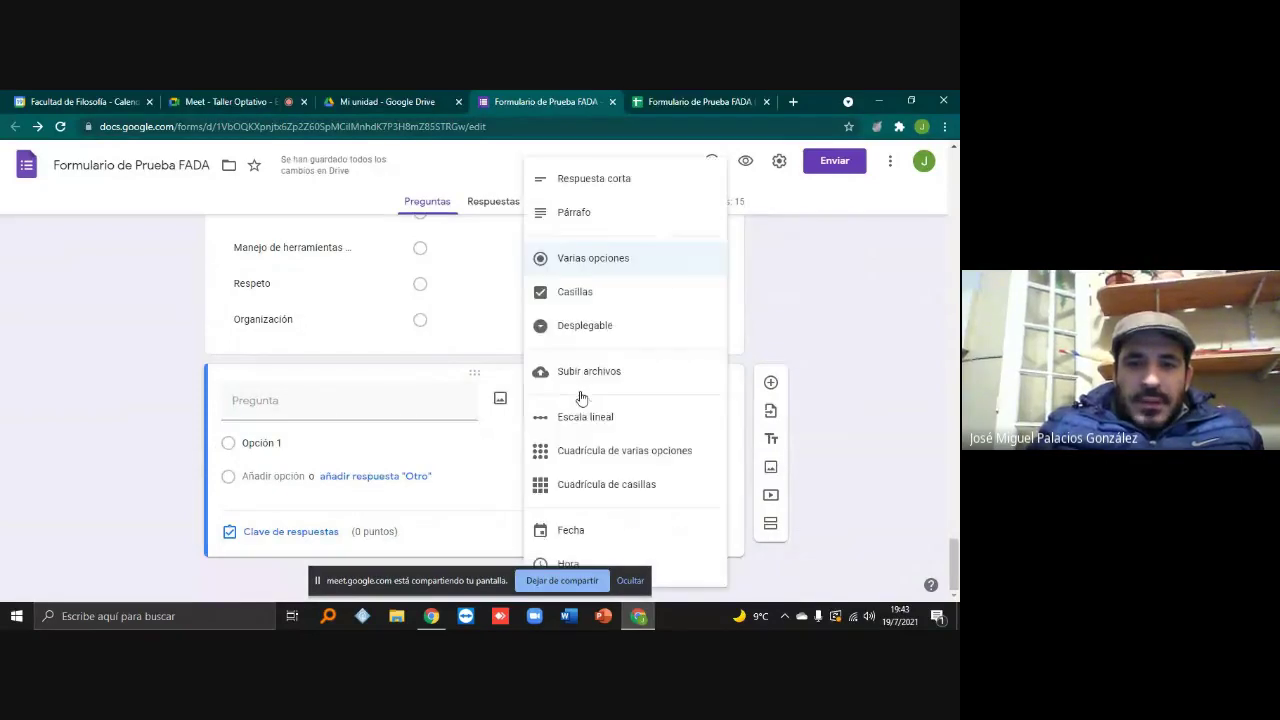
left_click(615, 487)
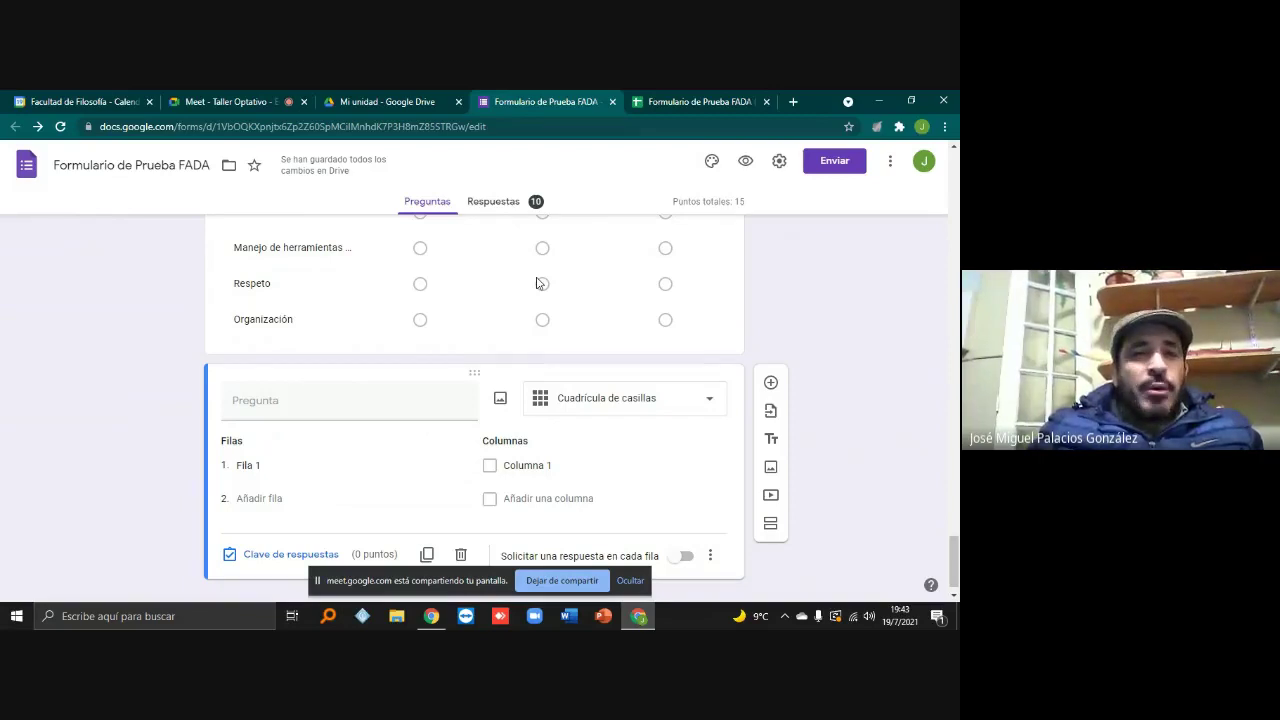
Title the new checkbox grid question "Forma de Conexión"
scroll(537, 283, "up", 1)
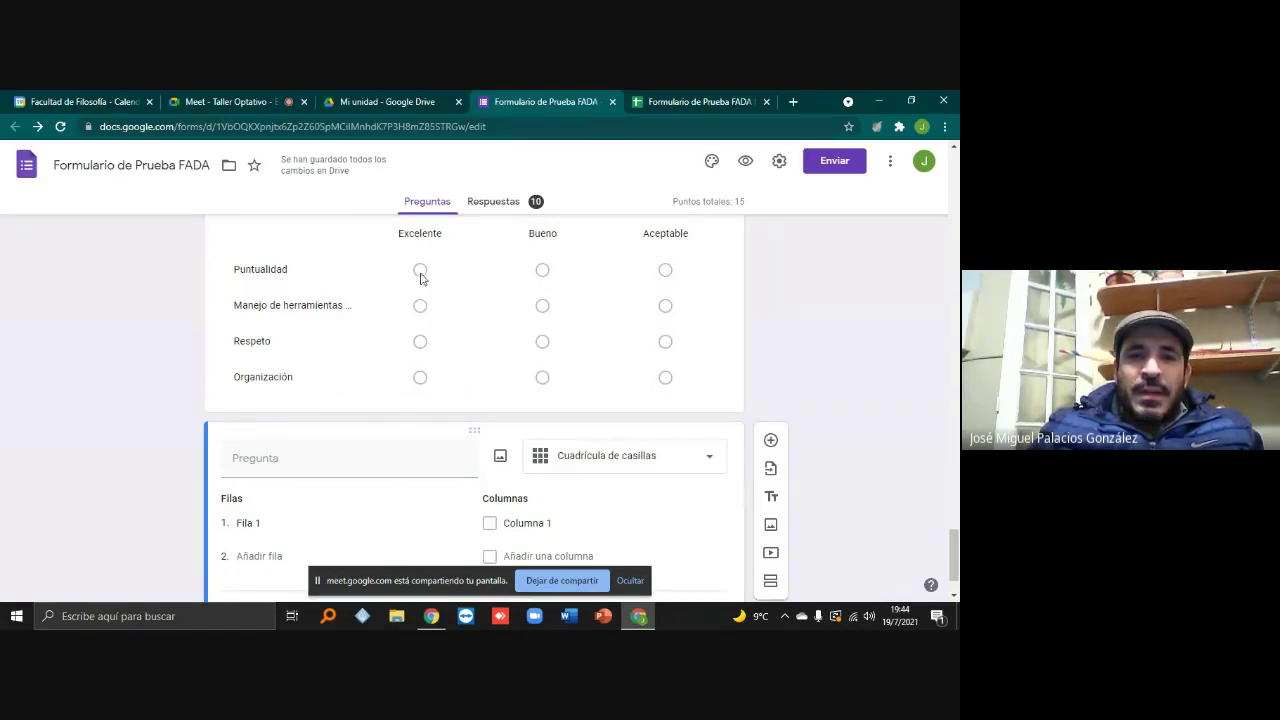
scroll(668, 278, "down", 1)
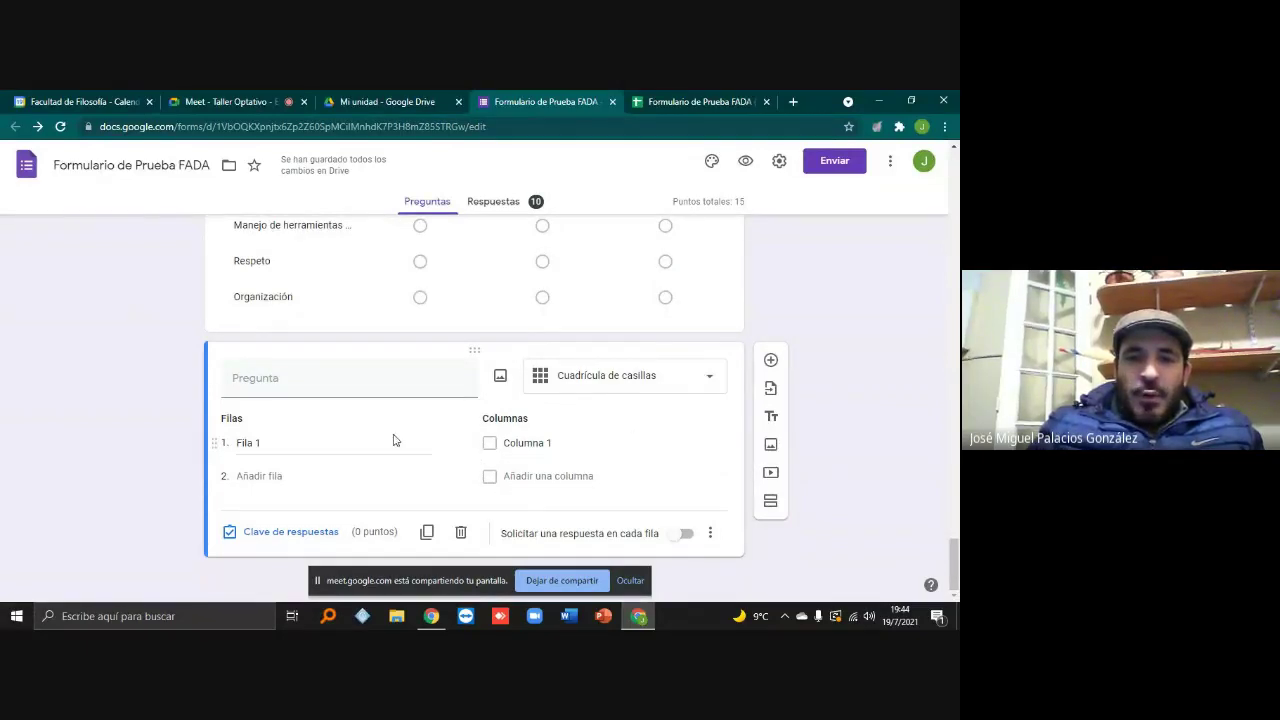
left_click(396, 384)
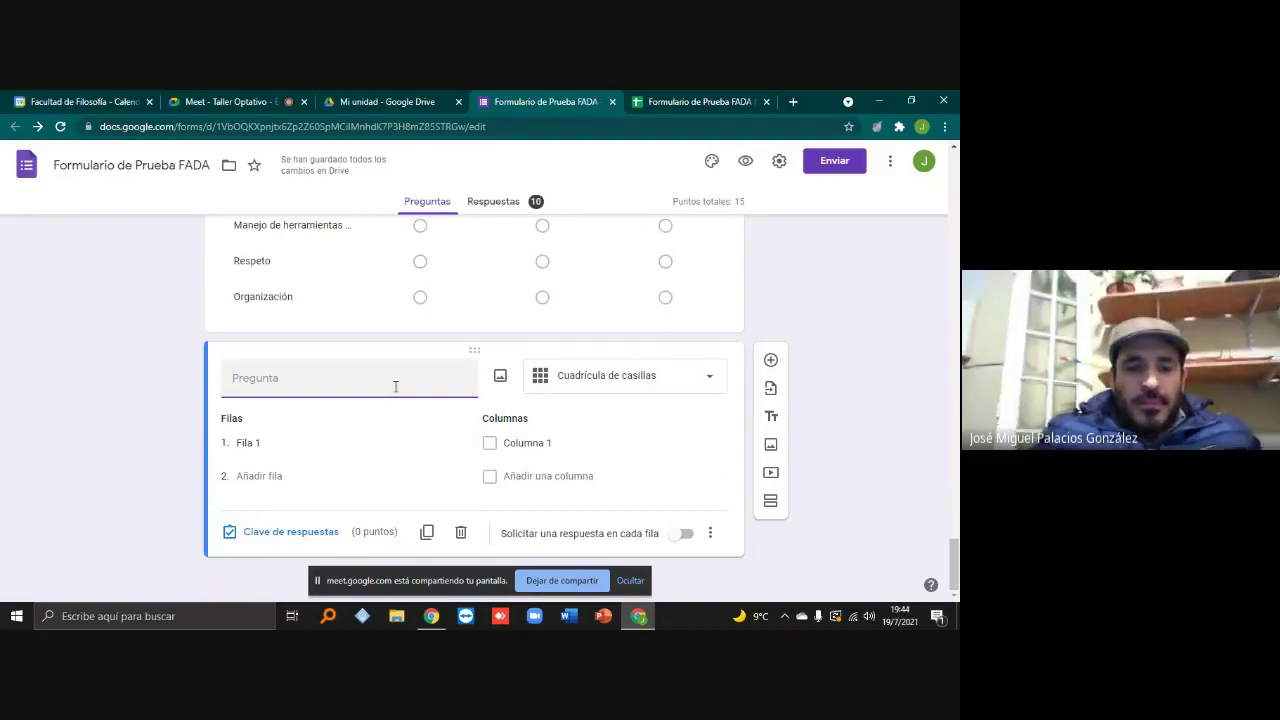
type("Forma")
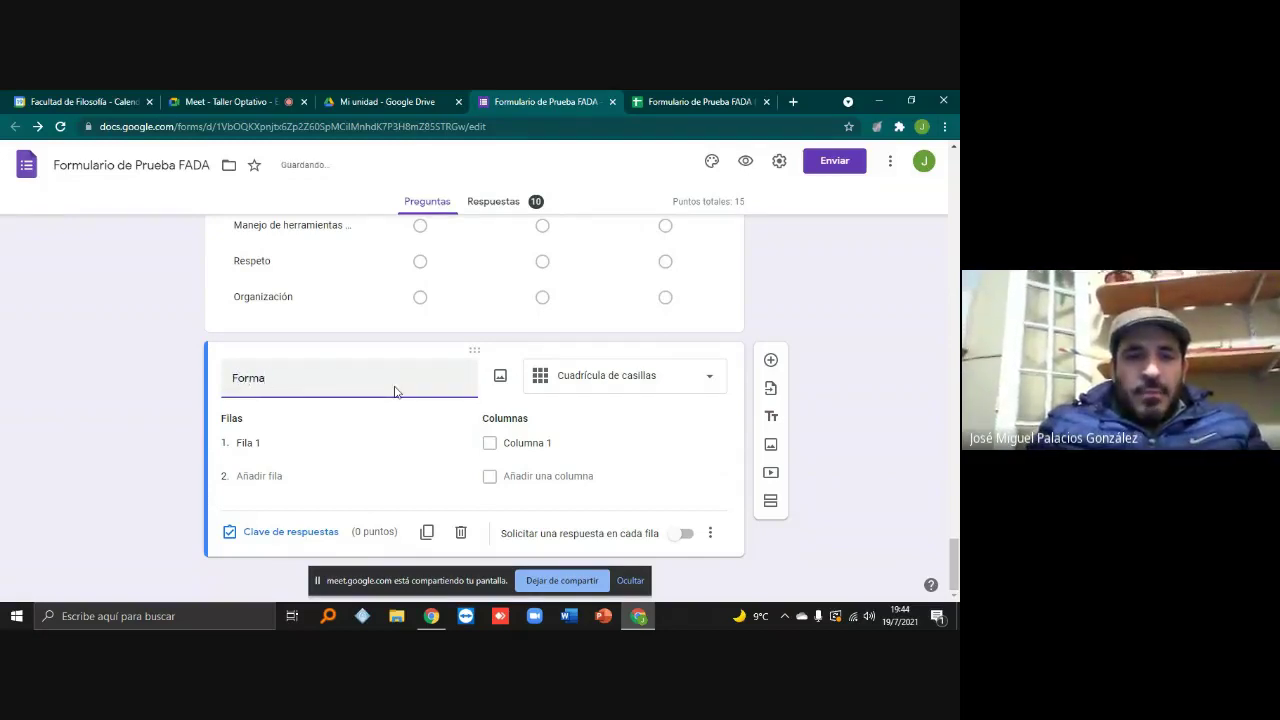
type(" de Conexión")
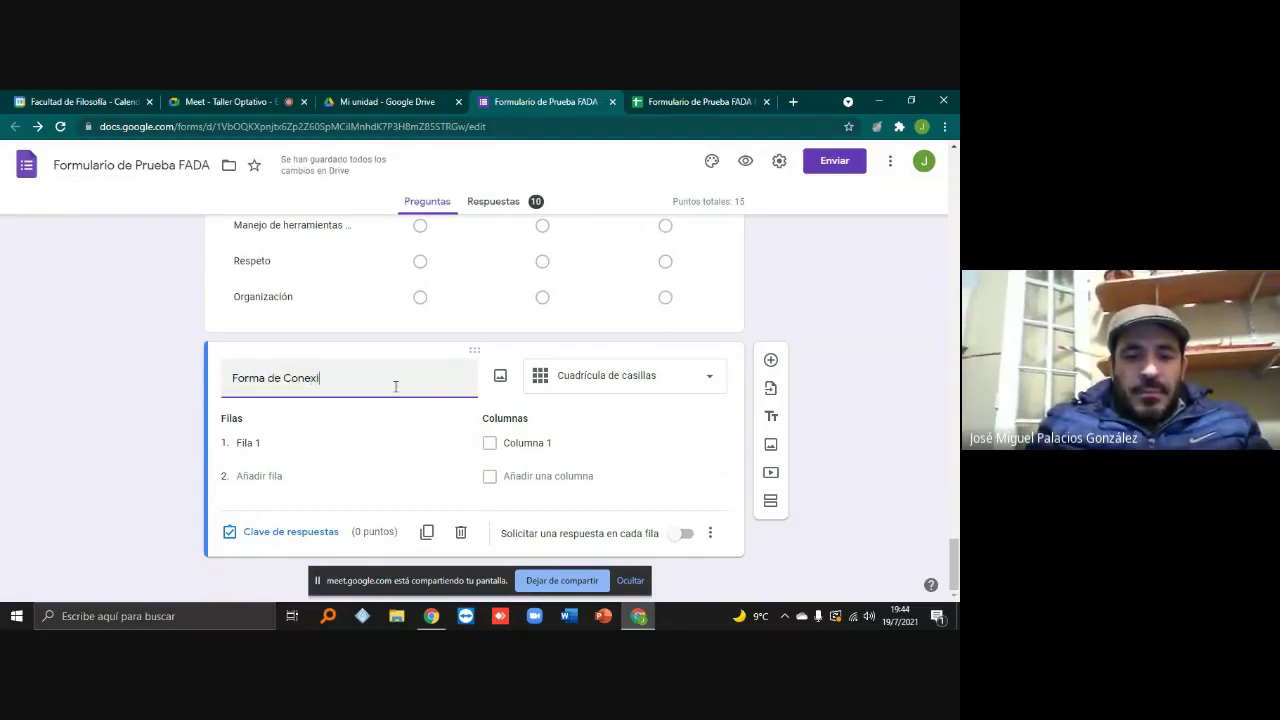
Name the first row of the Forma de Conexión grid "Clases sincrónicas"
left_click(312, 450)
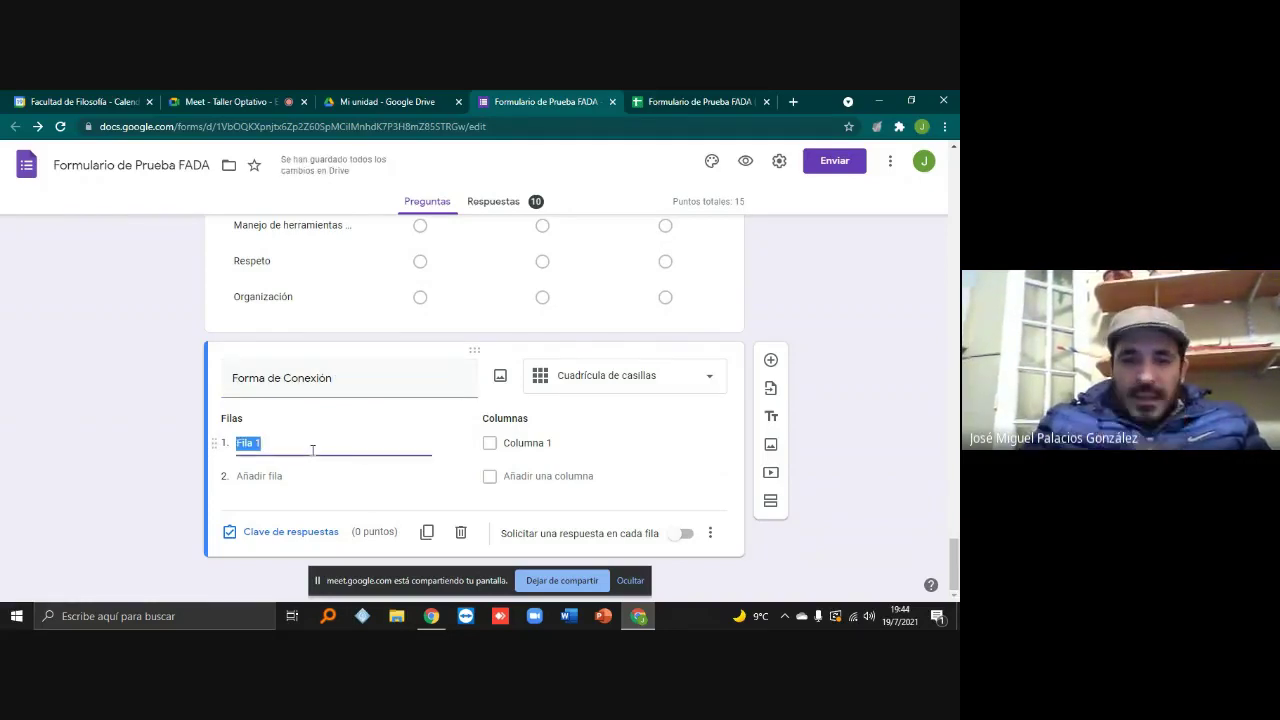
type("Clases")
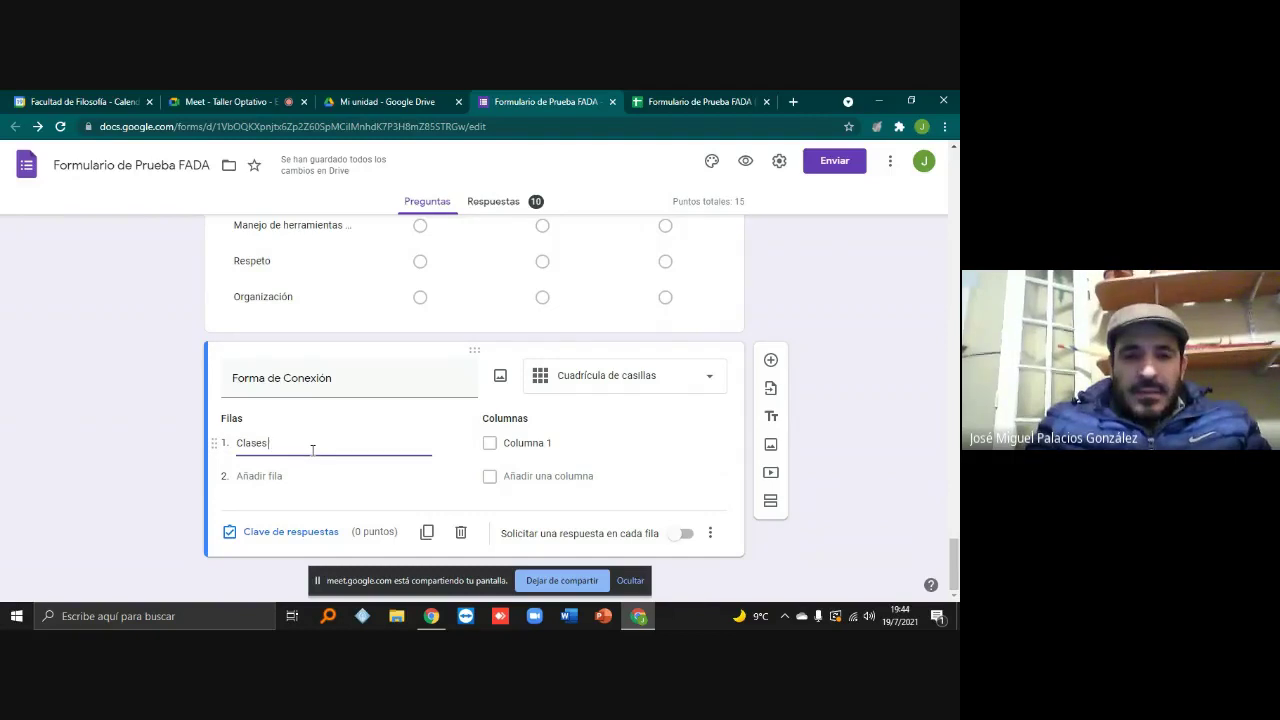
type(" y")
key("BackSpace")
key("BackSpace")
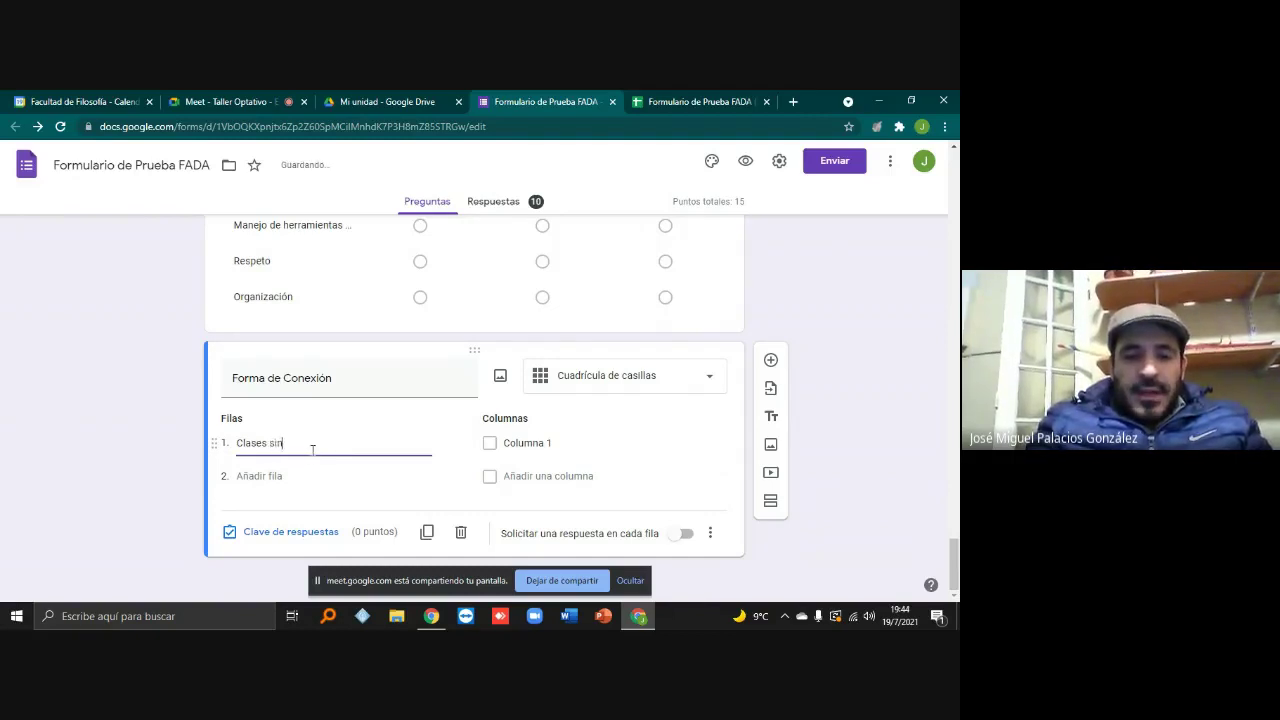
type("sincrónicas")
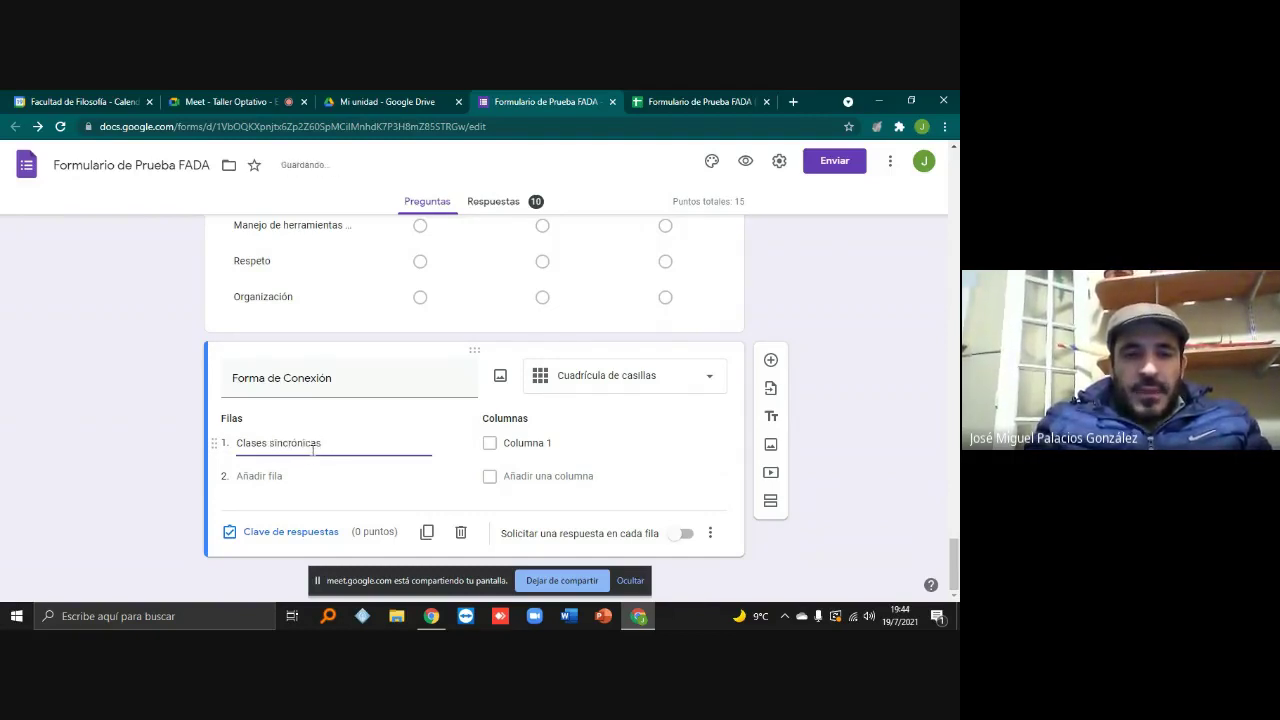
Set the columns of the Forma de Conexión grid to PC, Notebook, Celular and Otro
left_click(577, 450)
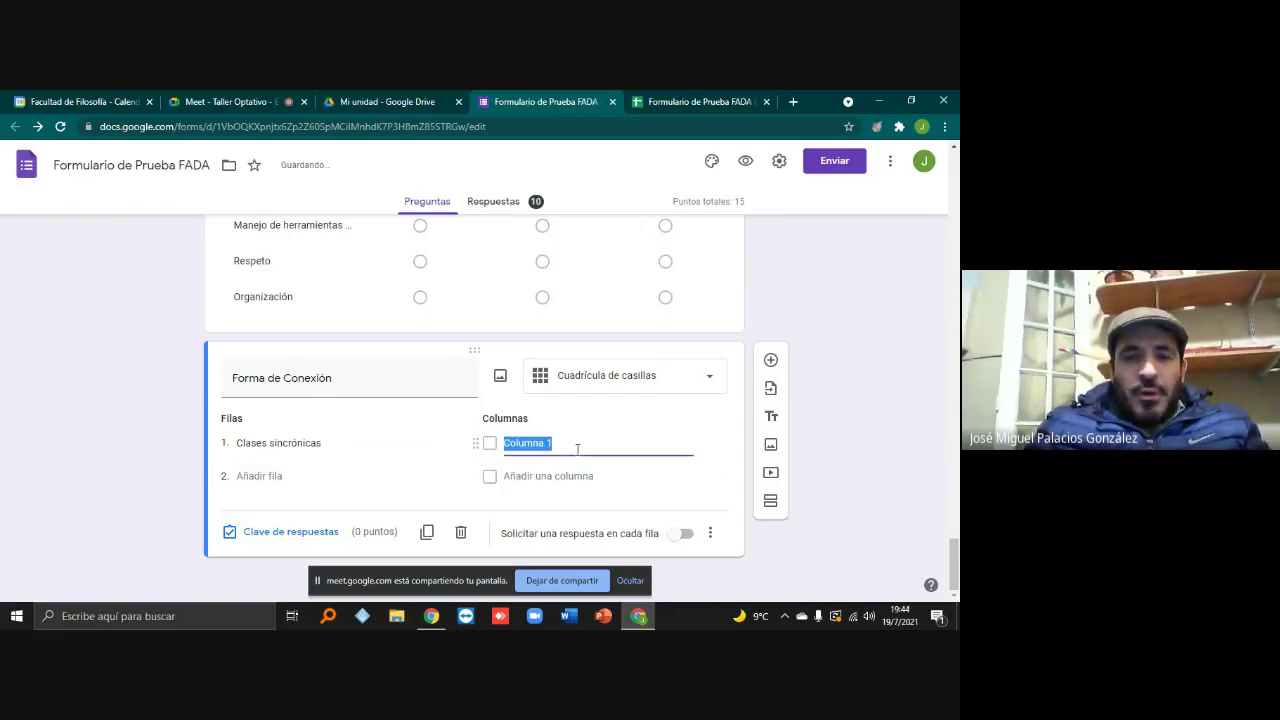
type("PC")
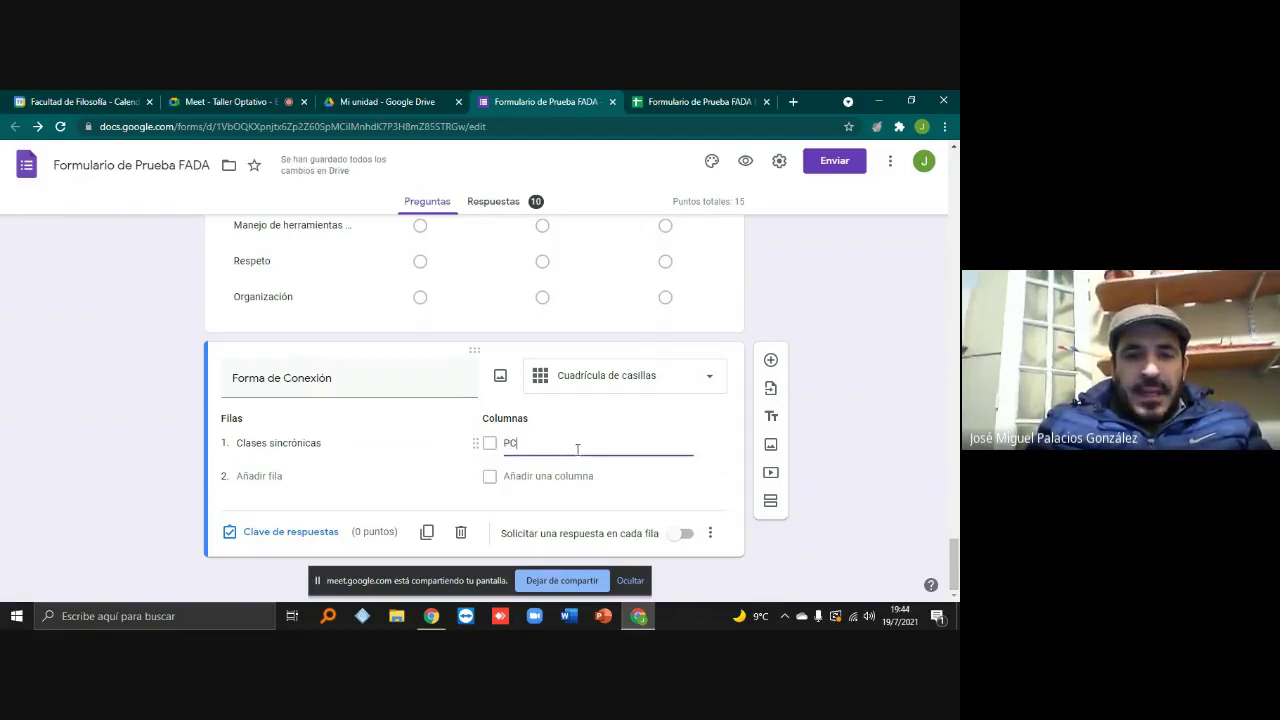
key("Return")
type("Note")
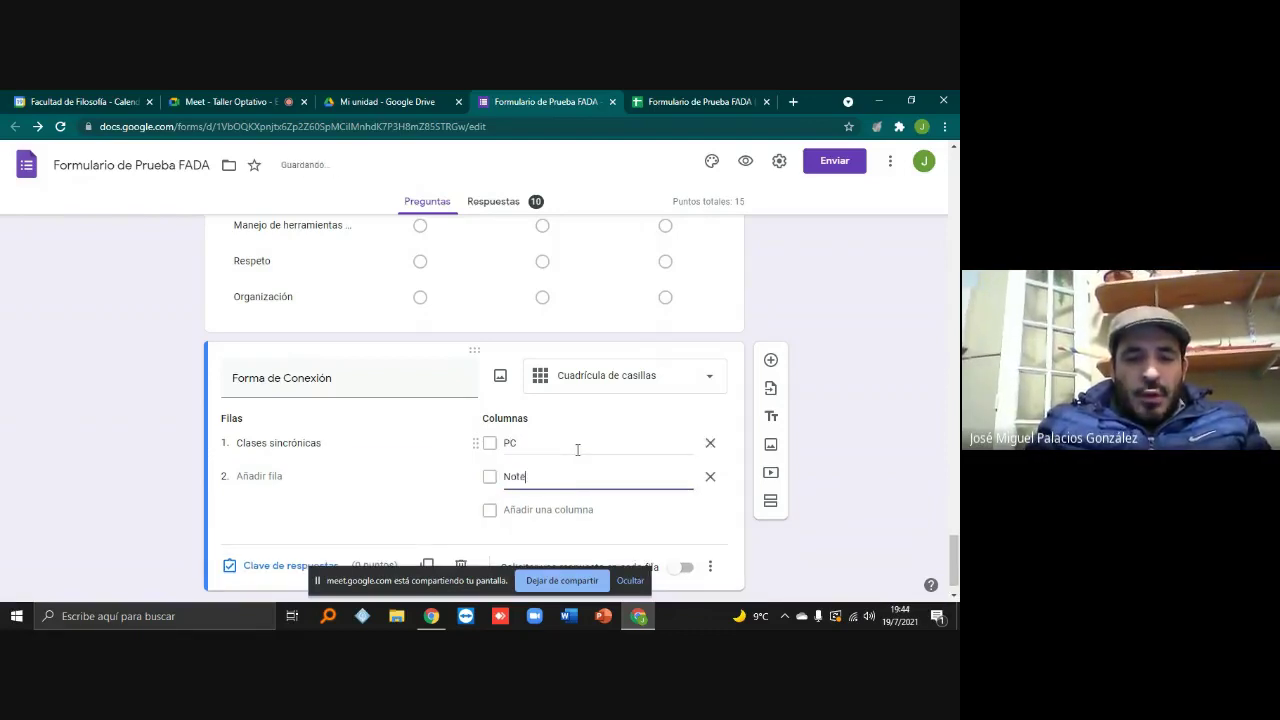
type("book")
key("Return")
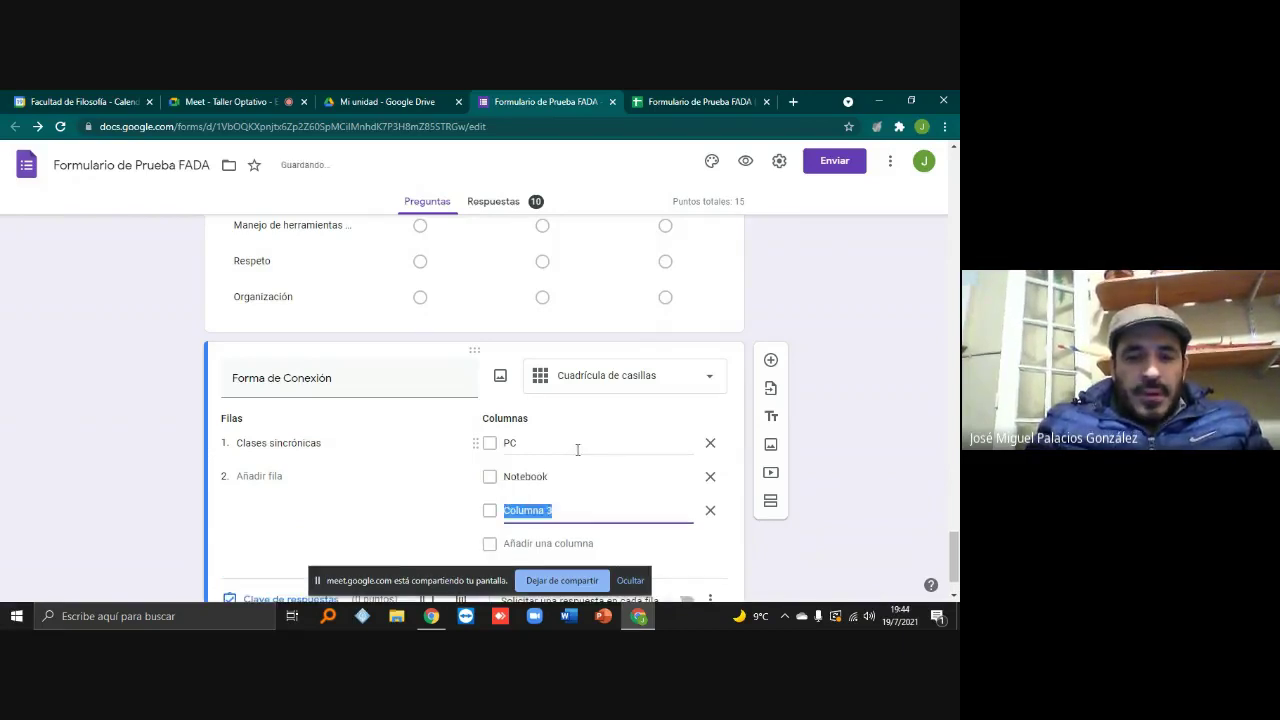
type("Celular")
key("Return")
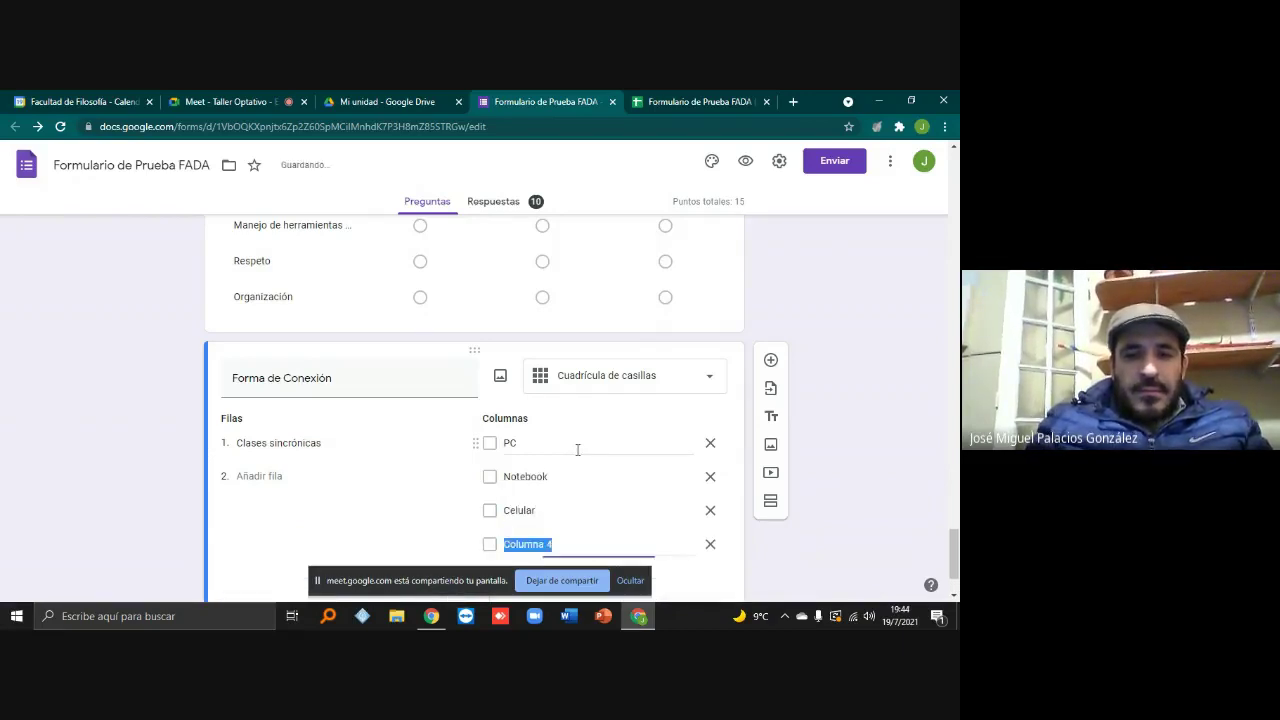
type("Otro")
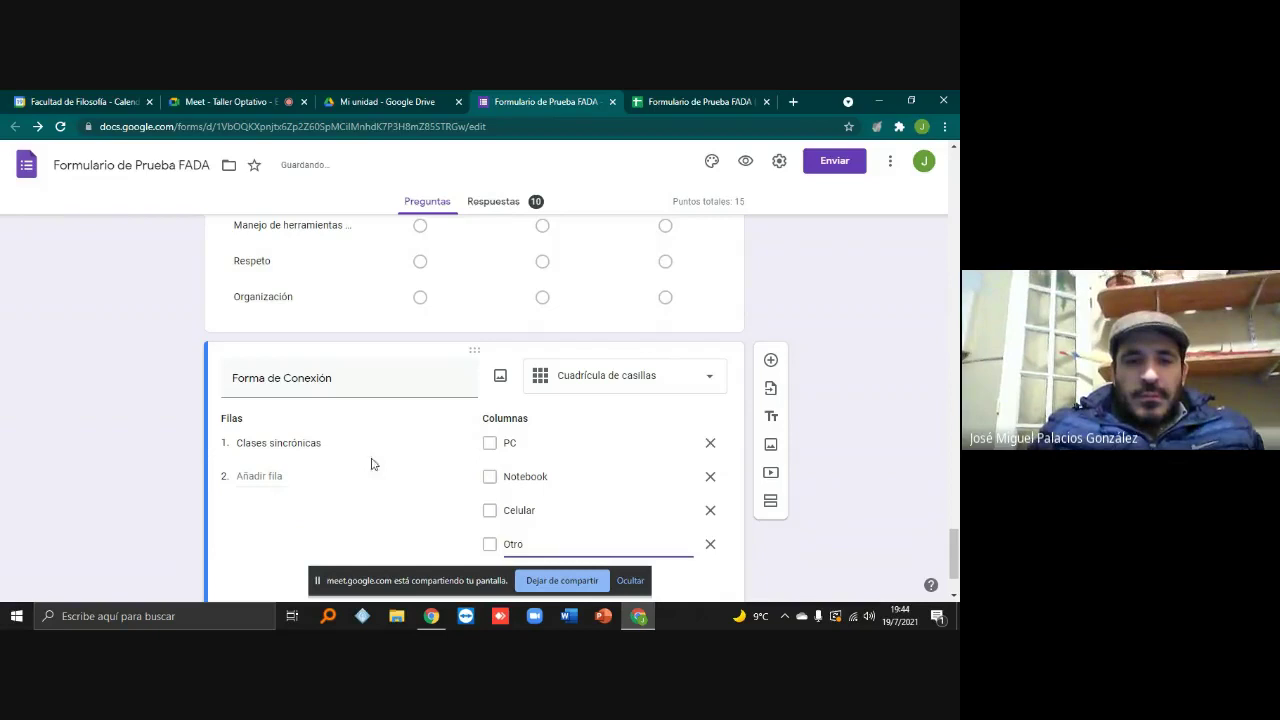
Add a second row named "Tareas" to the Forma de Conexión grid, leaving no surplus row below it
left_click(283, 481)
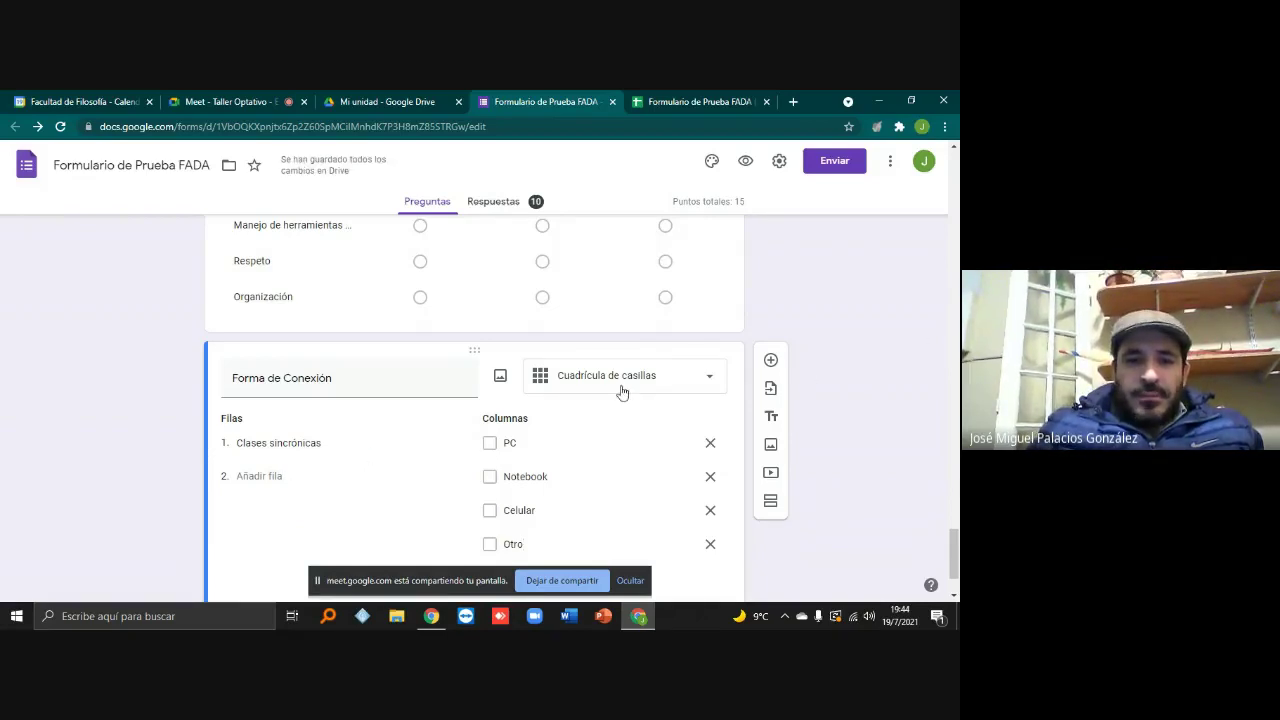
scroll(294, 374, "down", 1)
left_click(294, 375)
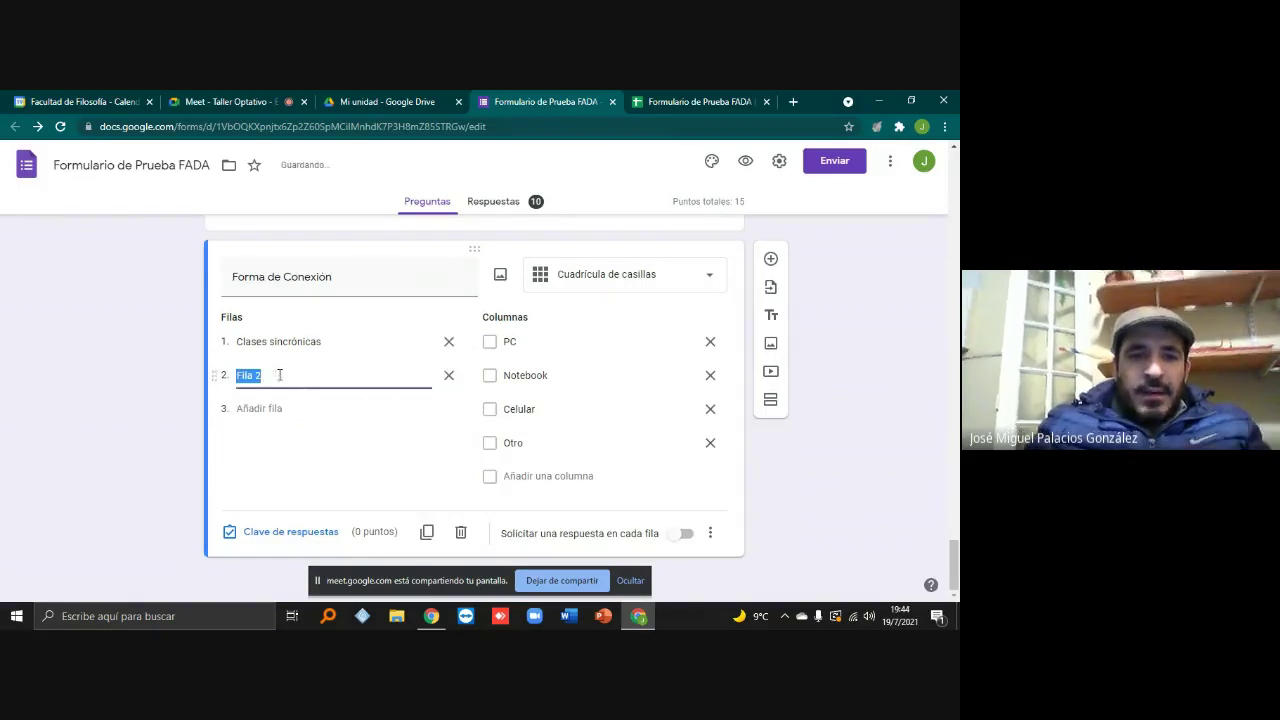
type("Ta")
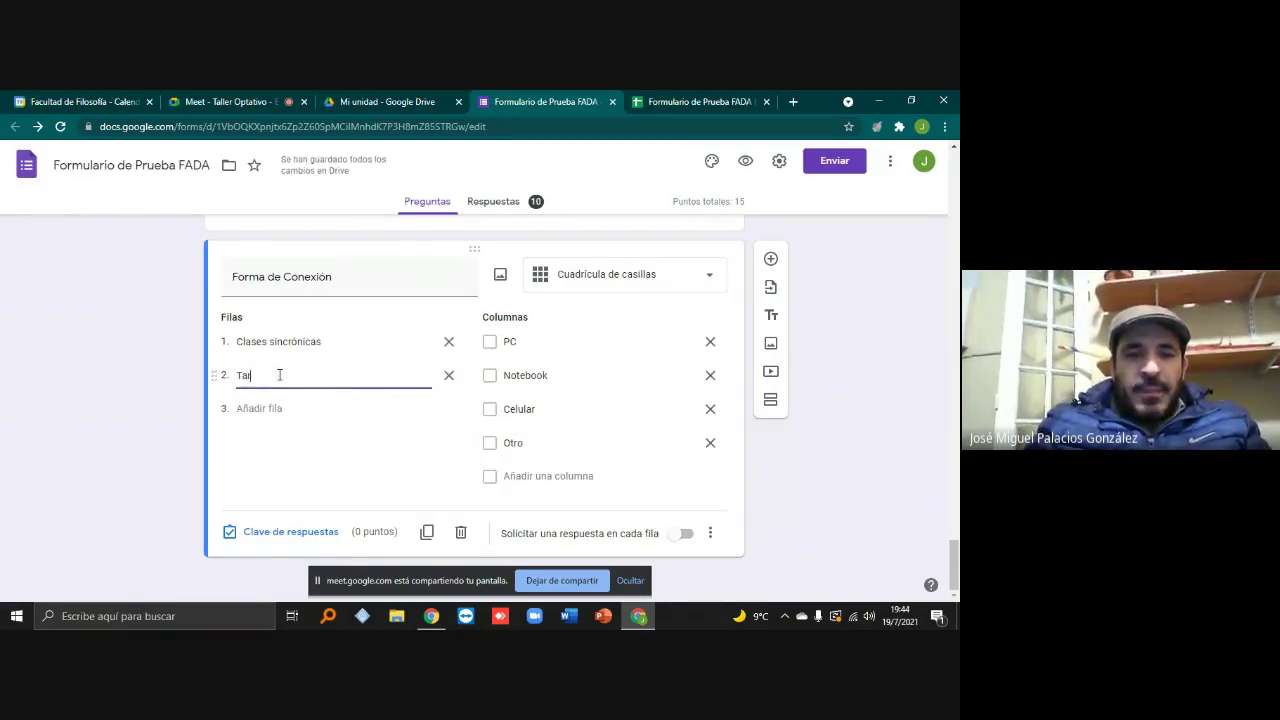
type("reas")
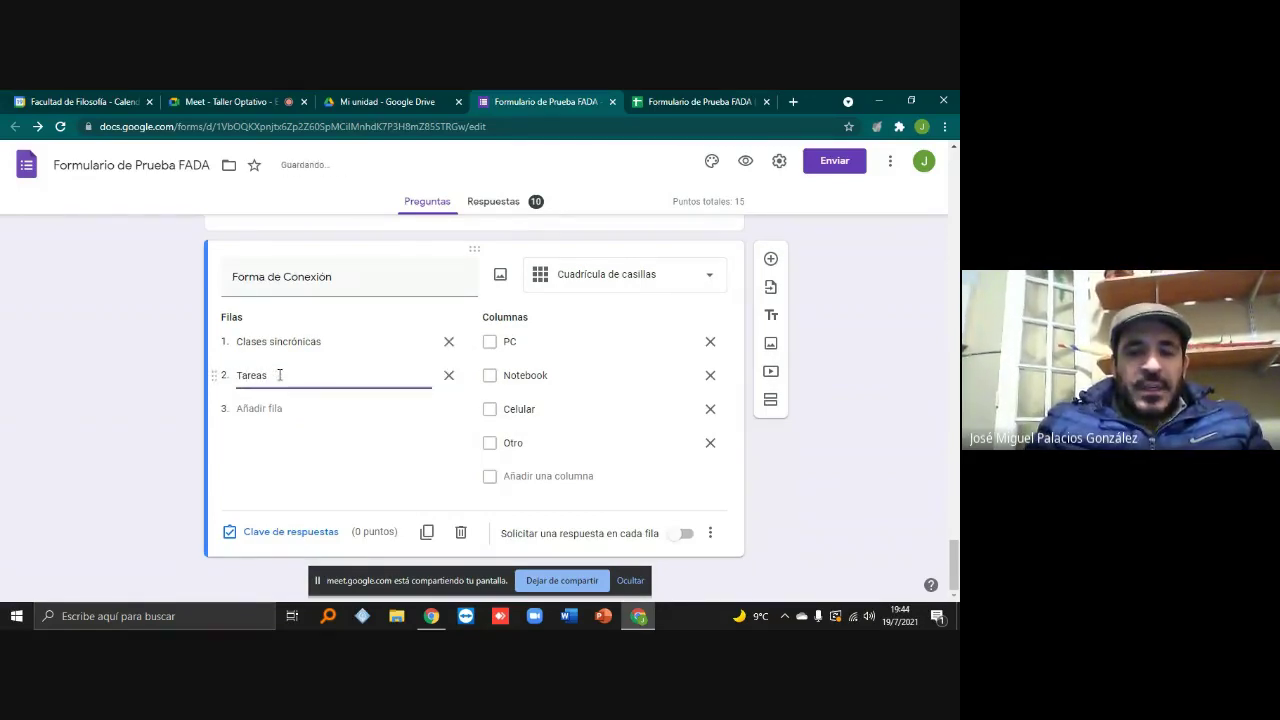
key("Return")
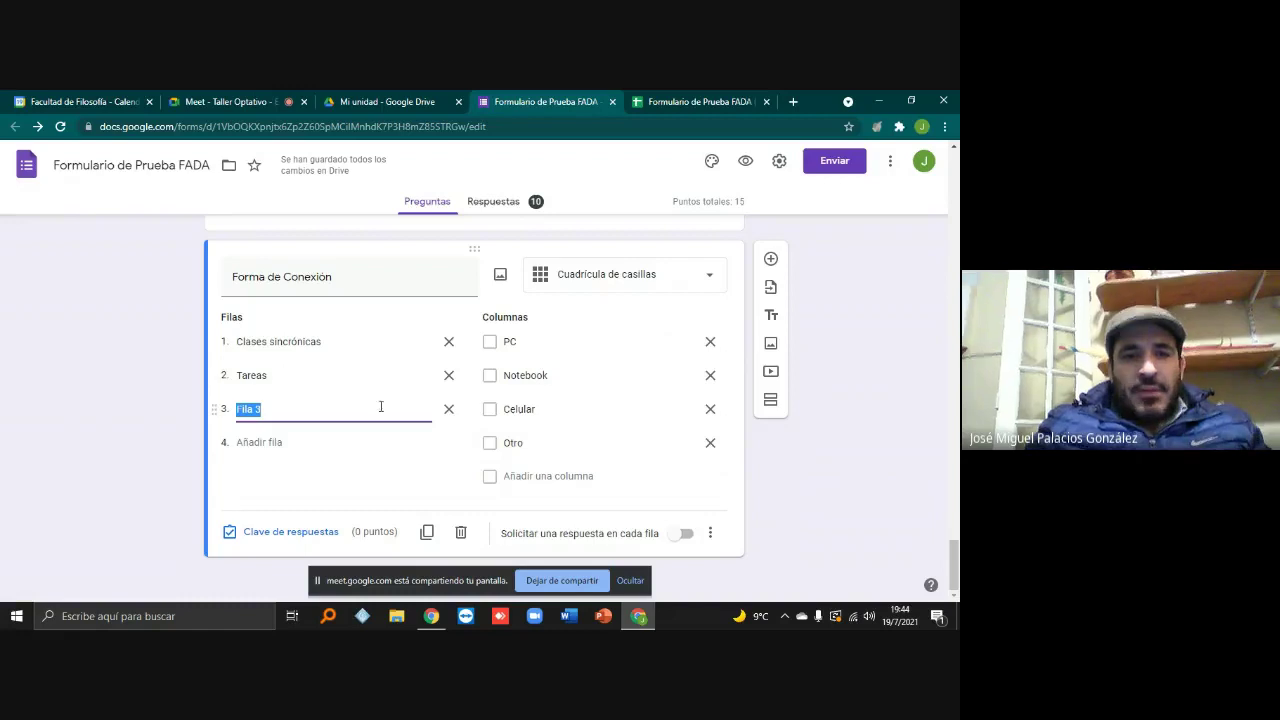
left_click(450, 411)
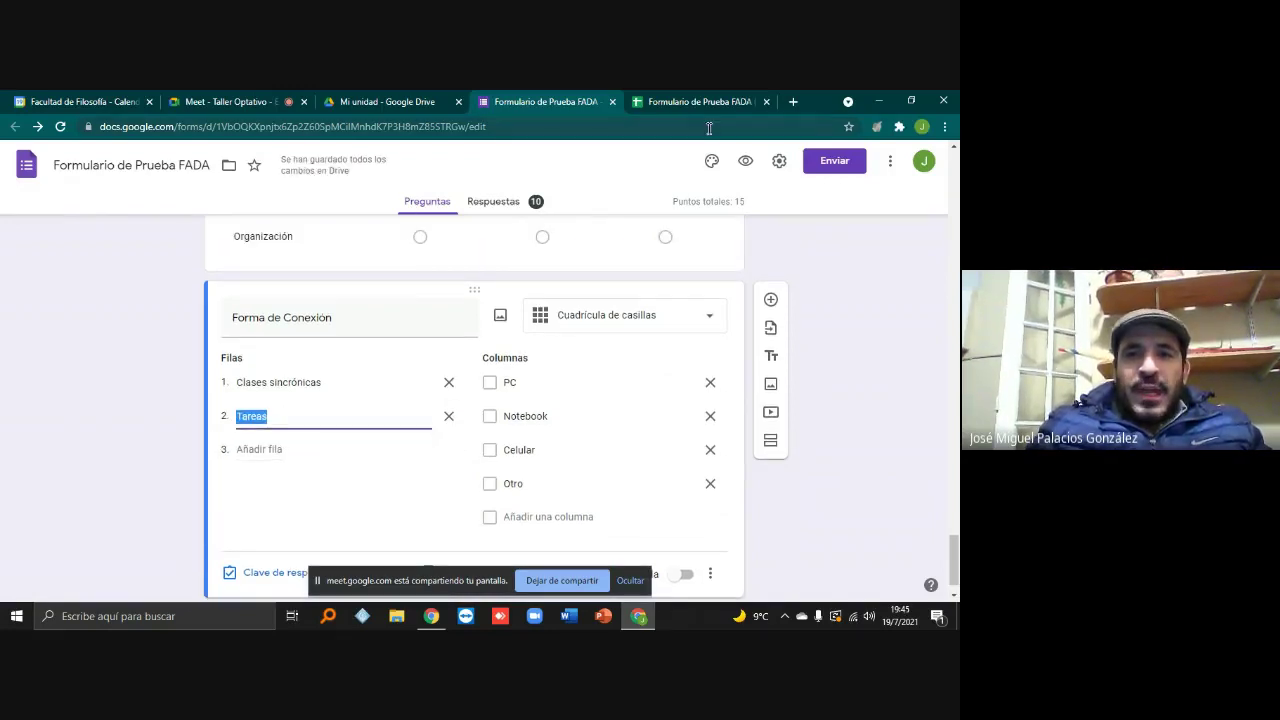
Preview the form and advance through its unanswered sections to the Forma de Conexión grid under Desempeño Docente
left_click(745, 161)
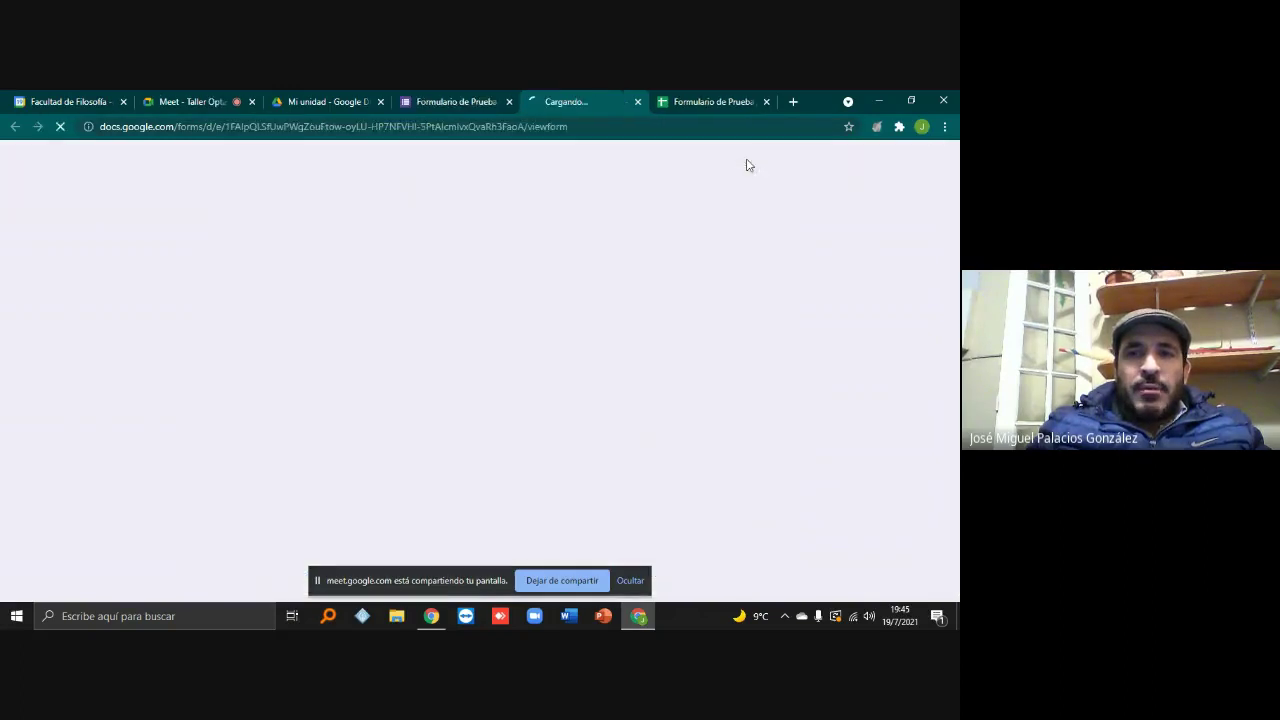
scroll(538, 220, "down", 3)
left_click(309, 493)
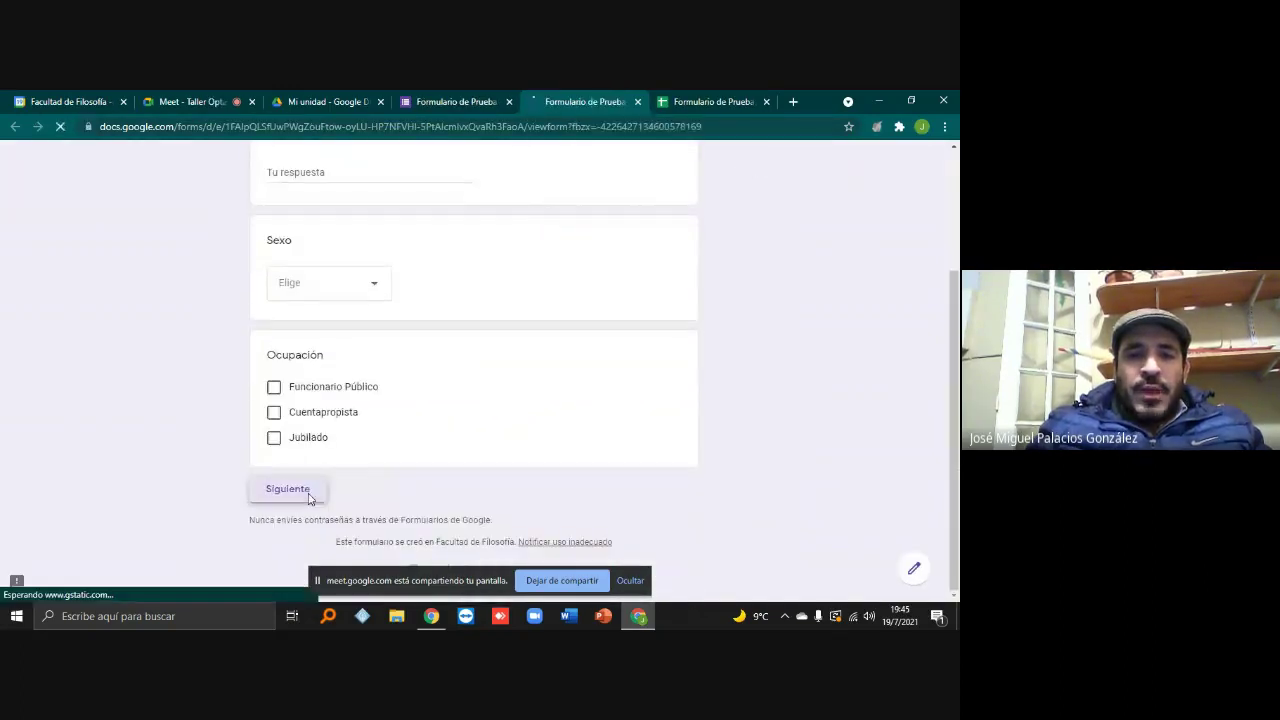
scroll(330, 493, "down", 2)
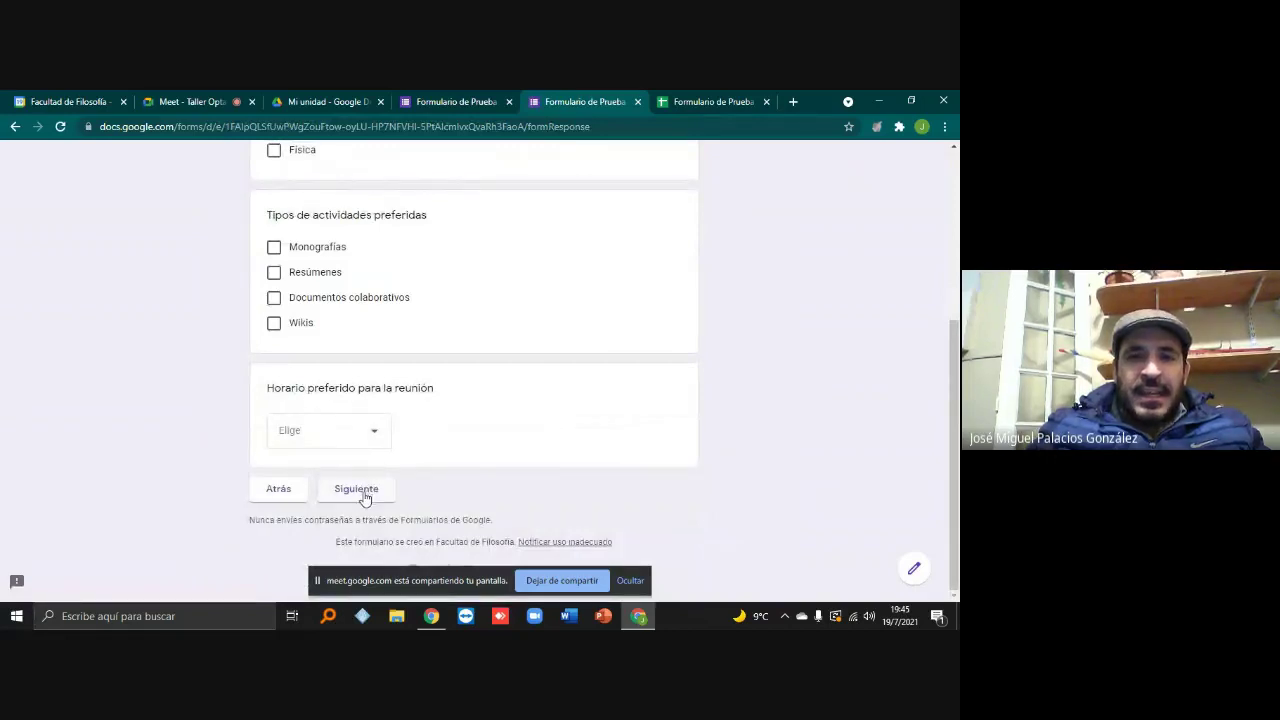
left_click(365, 497)
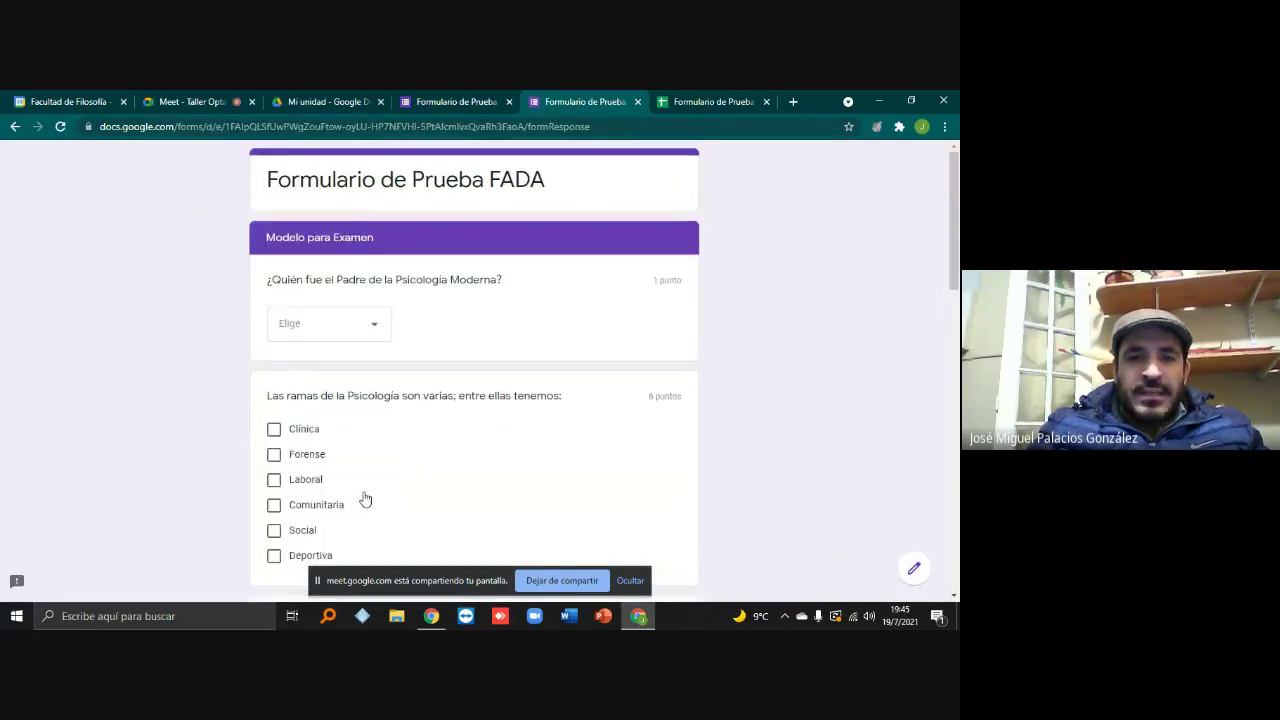
scroll(365, 498, "down", 5)
scroll(365, 498, "down", 5)
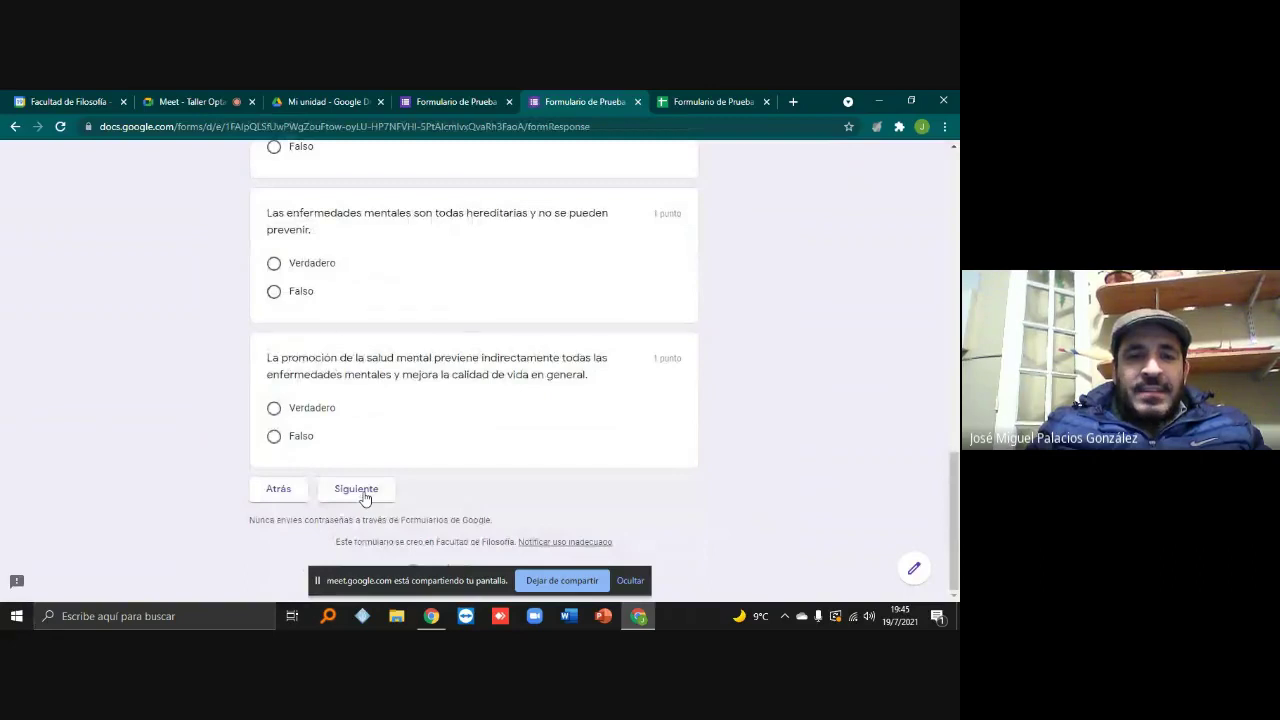
left_click(365, 497)
scroll(365, 497, "down", 3)
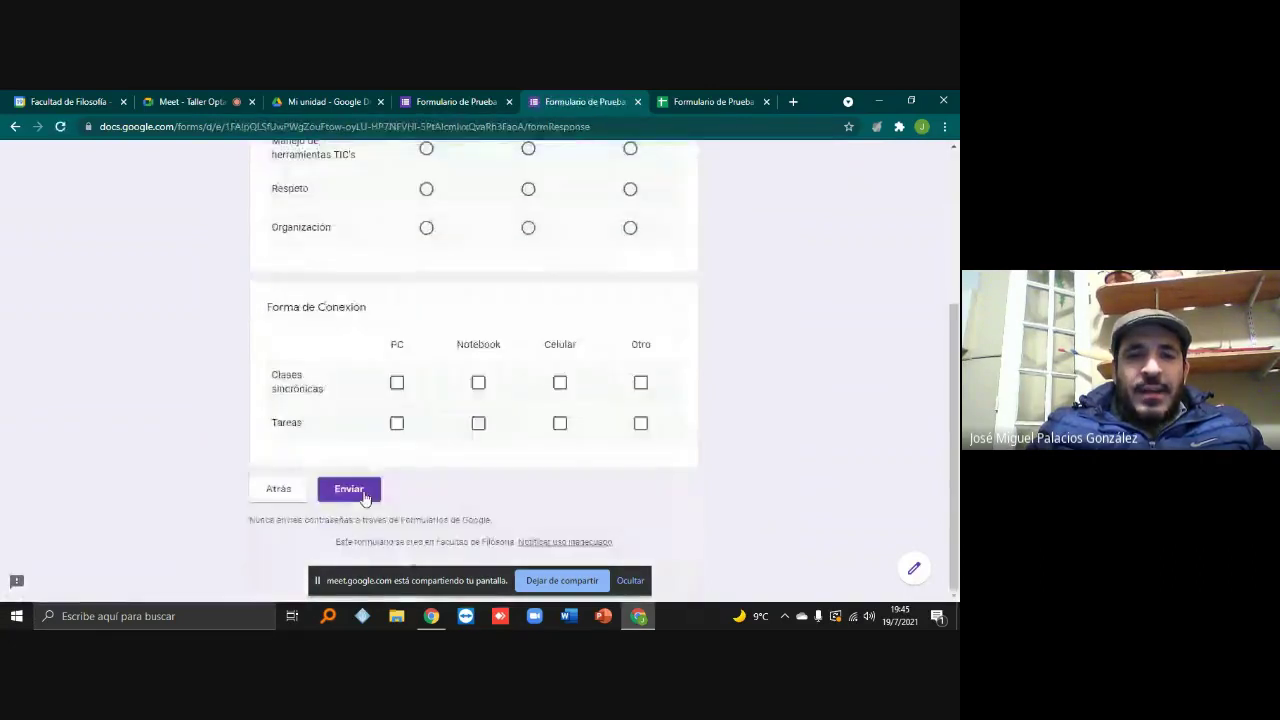
scroll(365, 497, "up", 2)
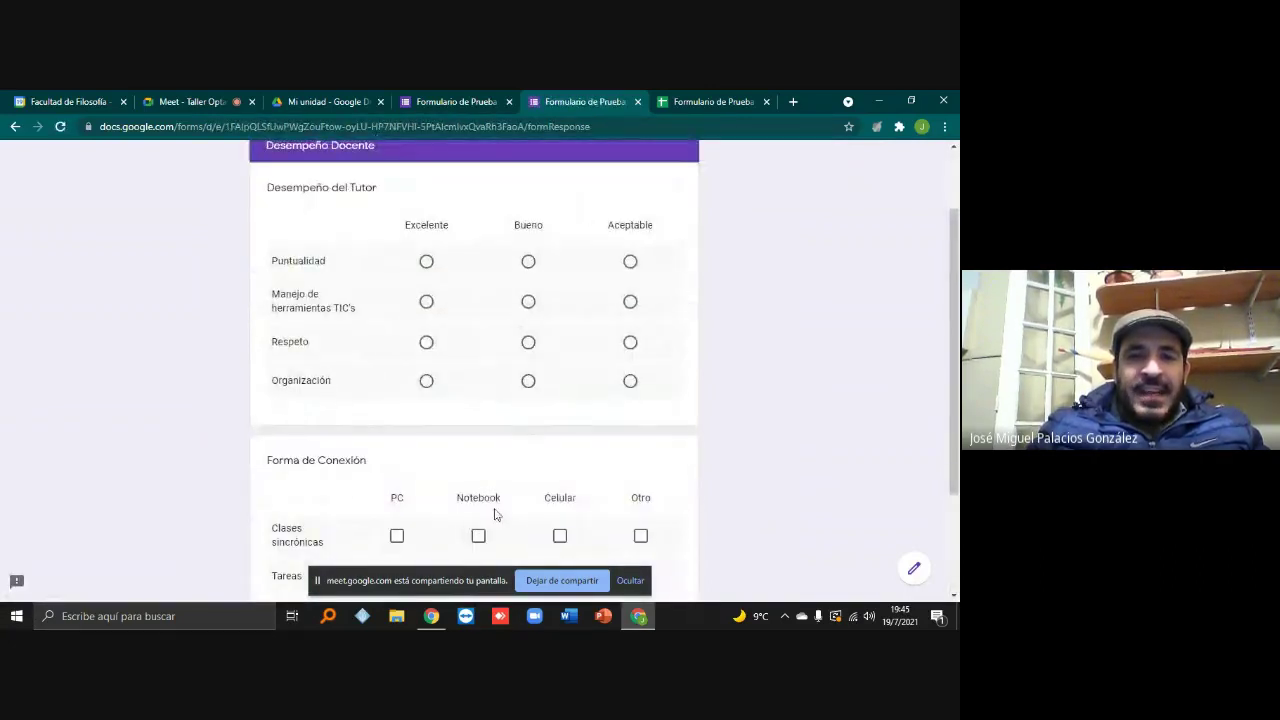
scroll(494, 514, "down", 2)
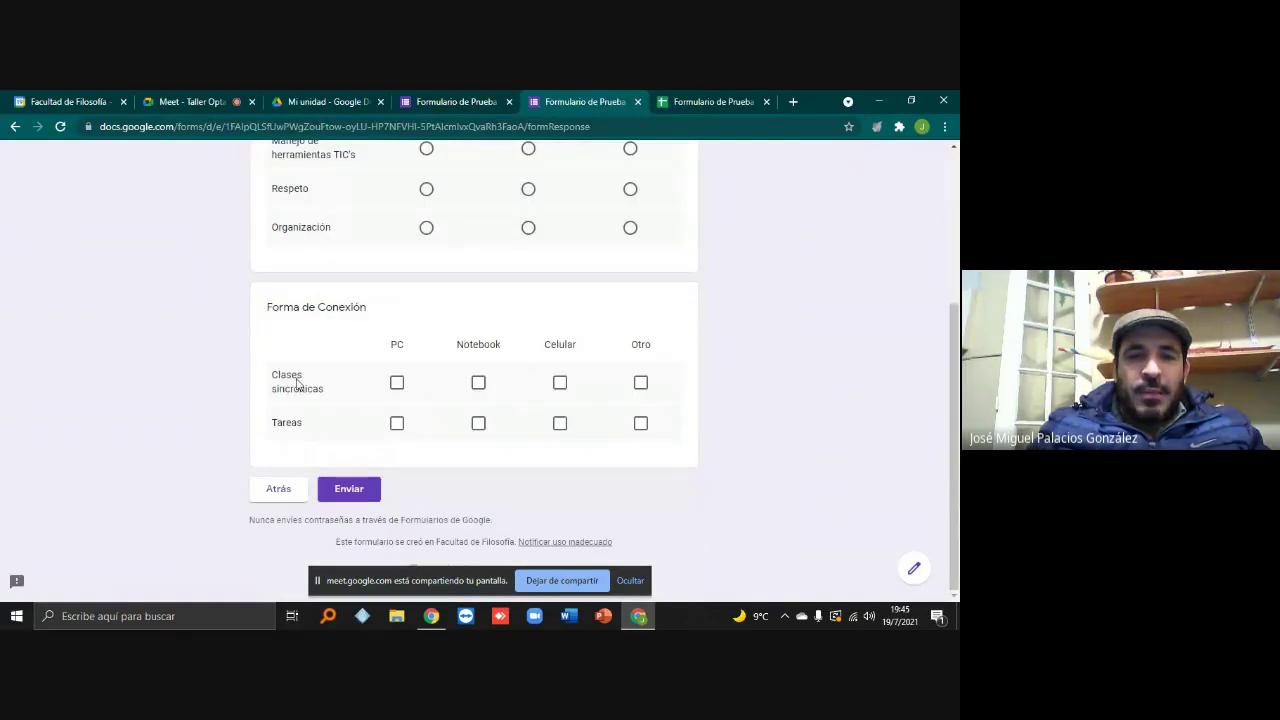
Mark PC and Celular for Clases sincrónicas and PC for Tareas in the previewed Forma de Conexión grid
left_click(397, 383)
left_click(560, 384)
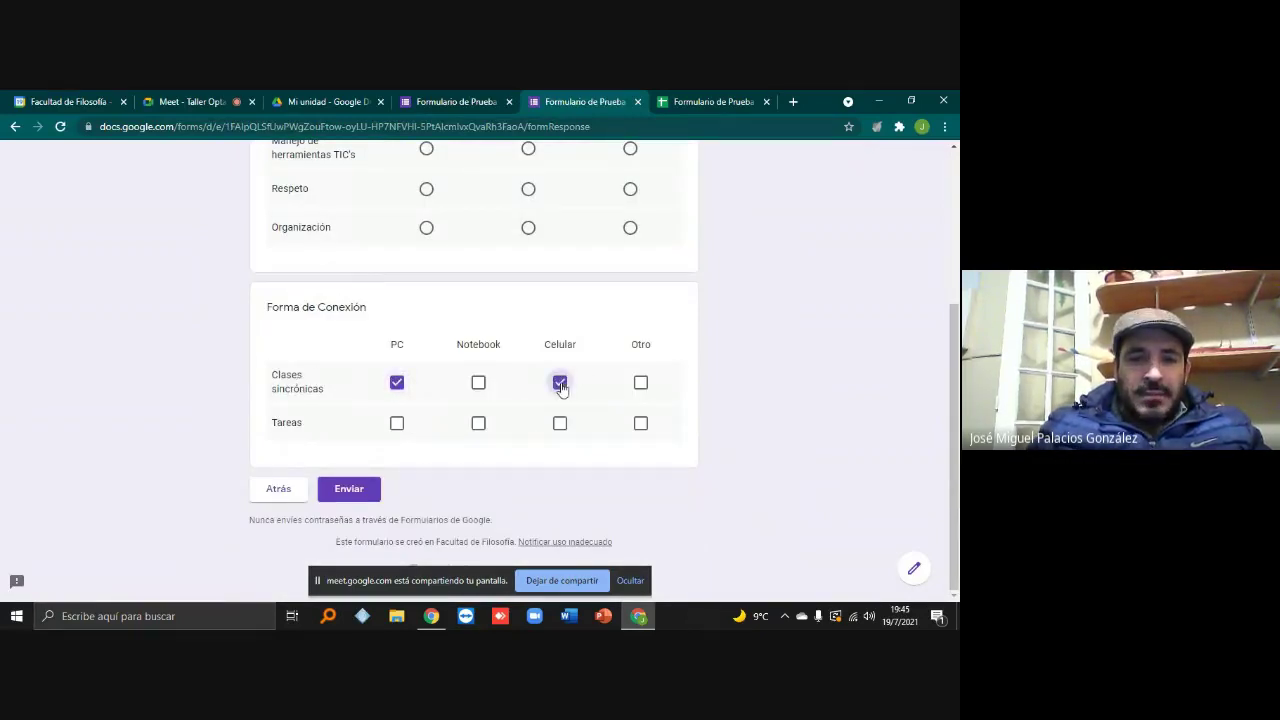
left_click(397, 430)
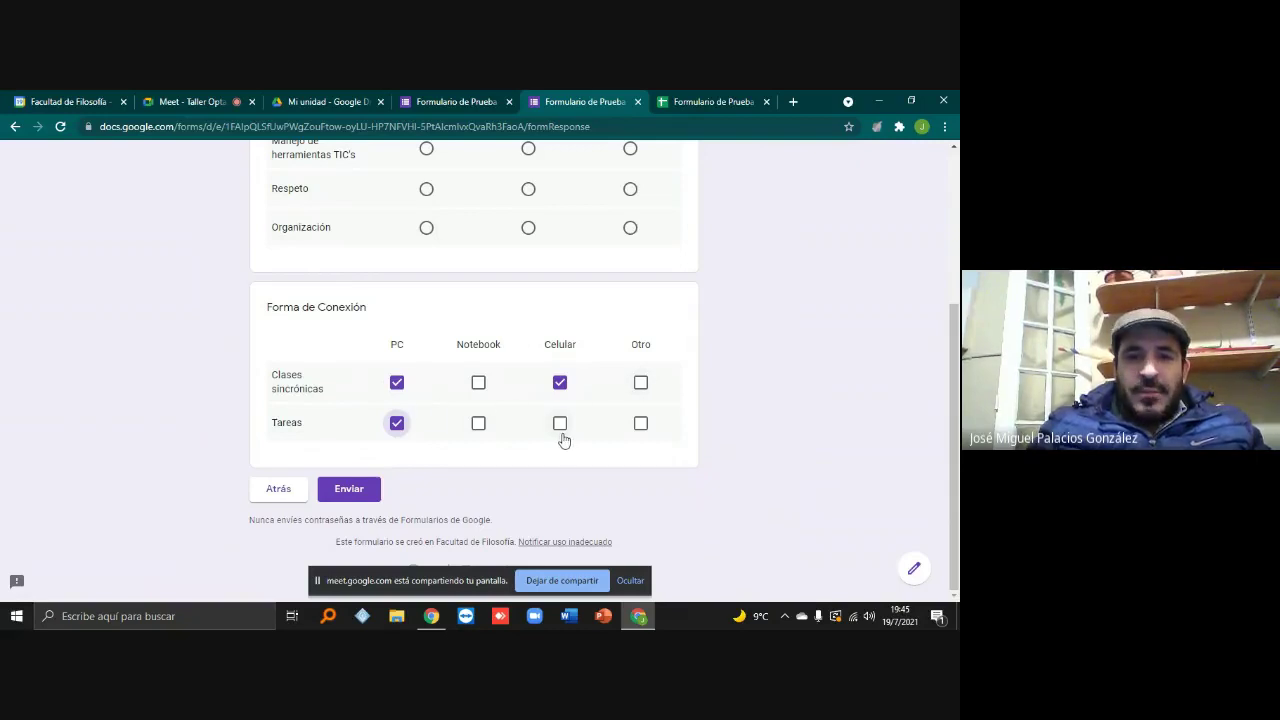
Compare the Desempeño del Tutor multiple-choice grid with the Forma de Conexión checkbox grid in the form preview
scroll(564, 440, "up", 3)
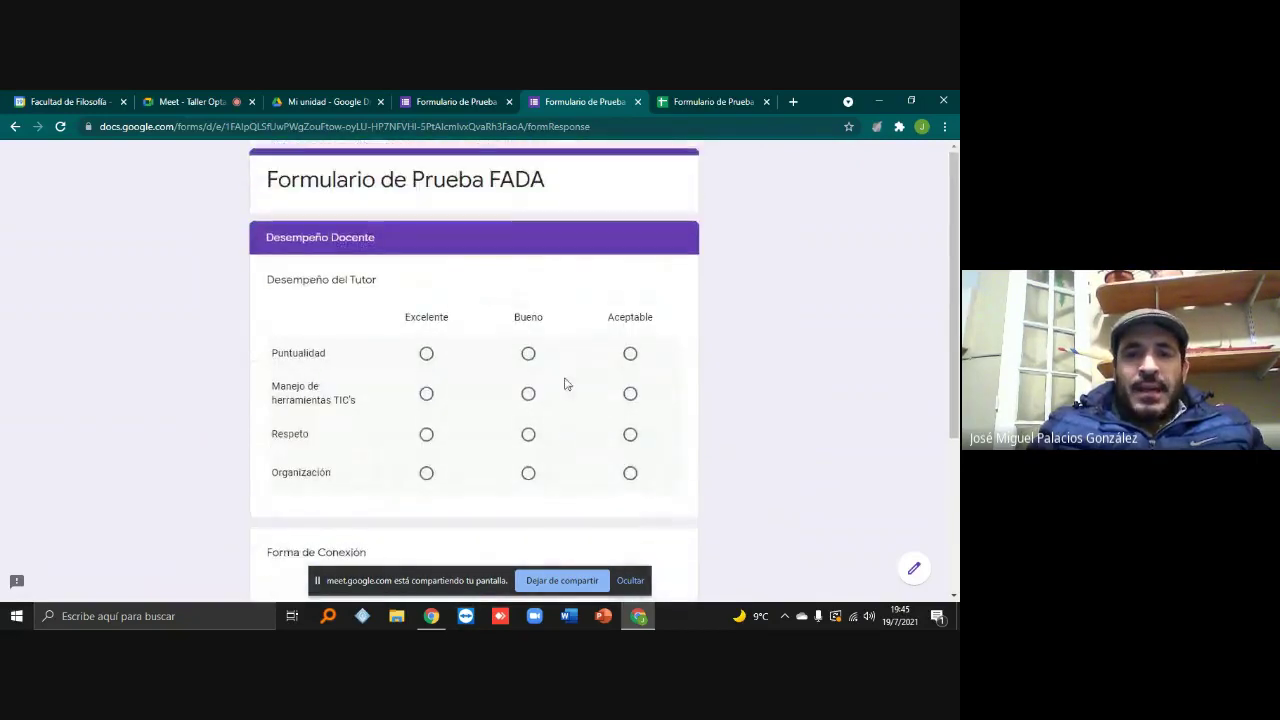
scroll(447, 432, "down", 3)
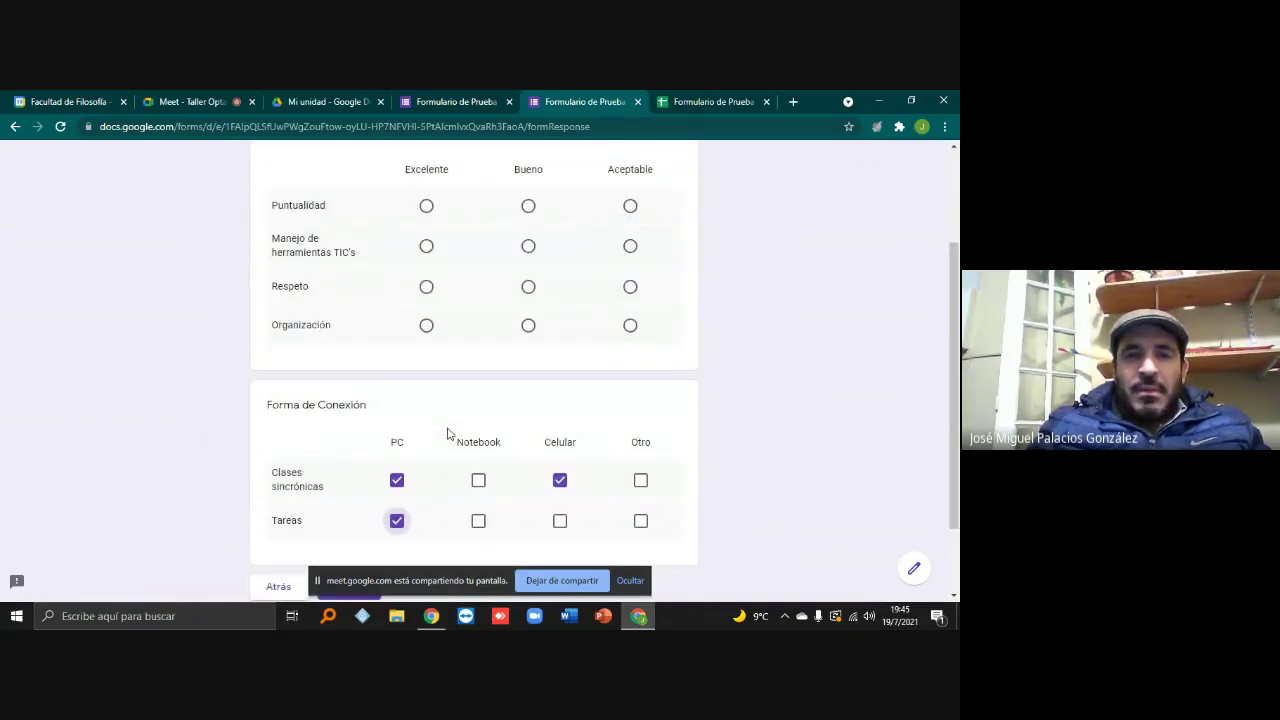
scroll(447, 432, "up", 2)
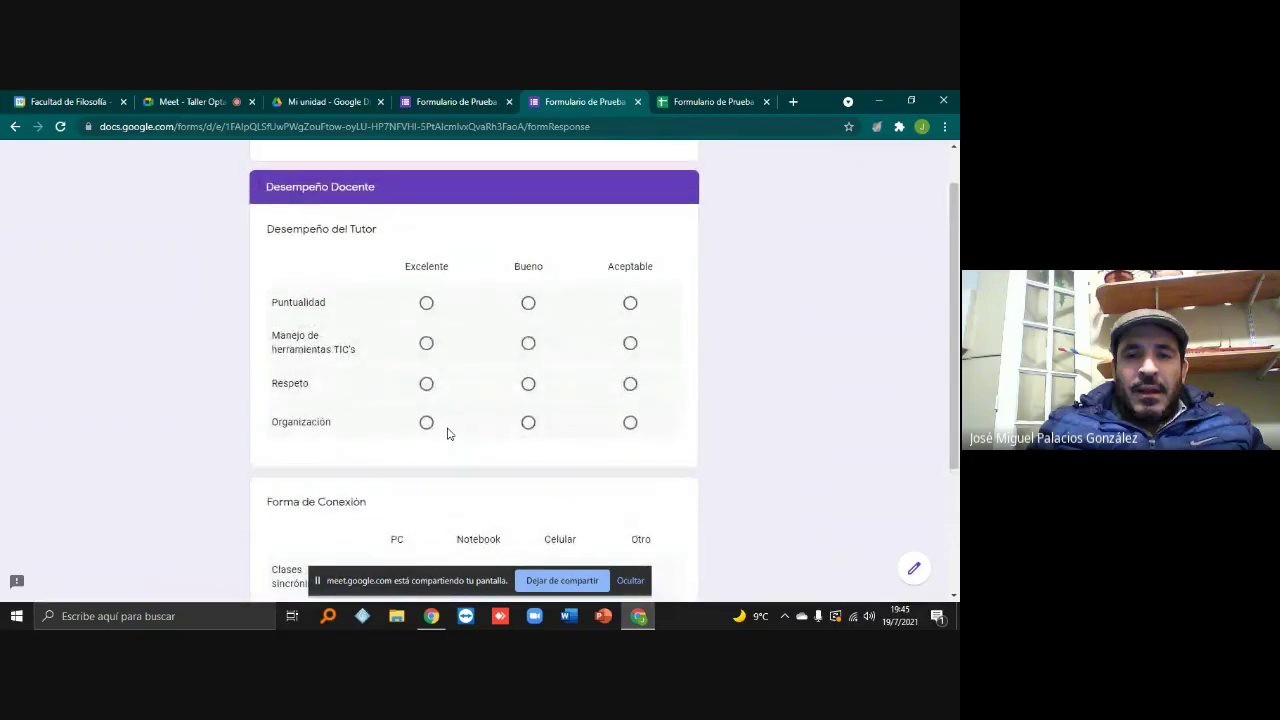
scroll(447, 432, "up", 1)
scroll(447, 432, "down", 2)
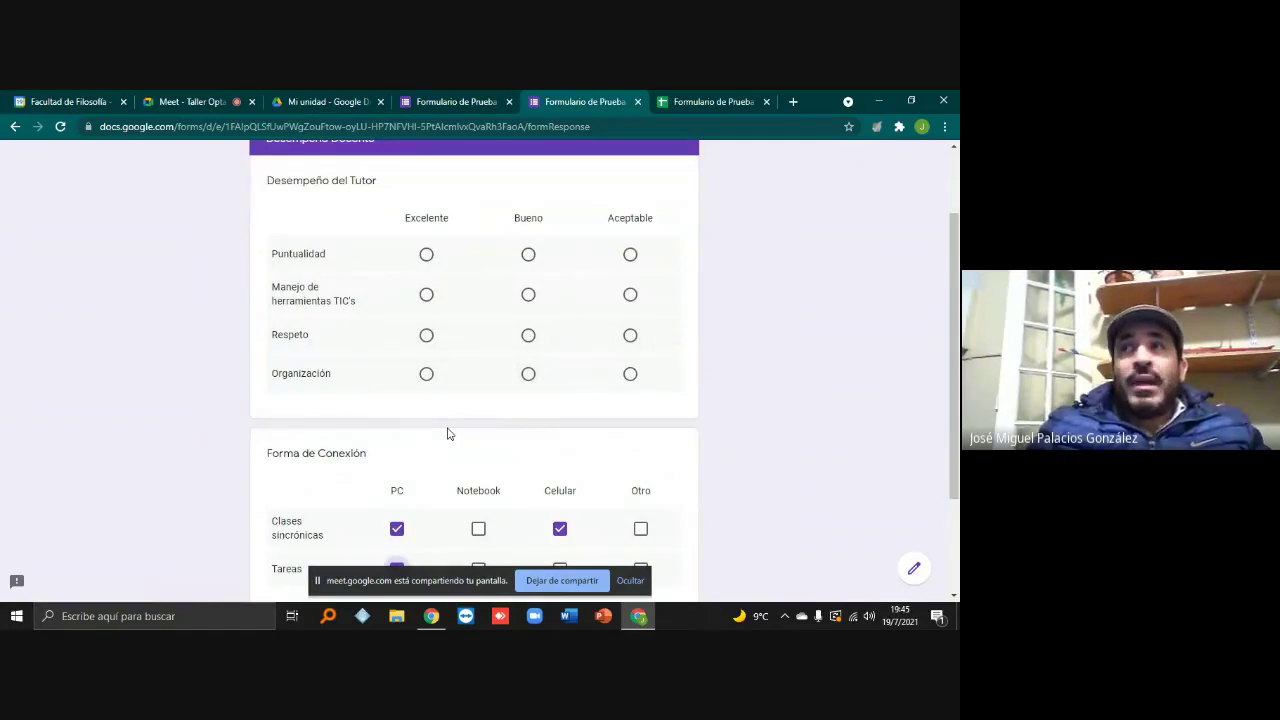
scroll(447, 432, "down", 3)
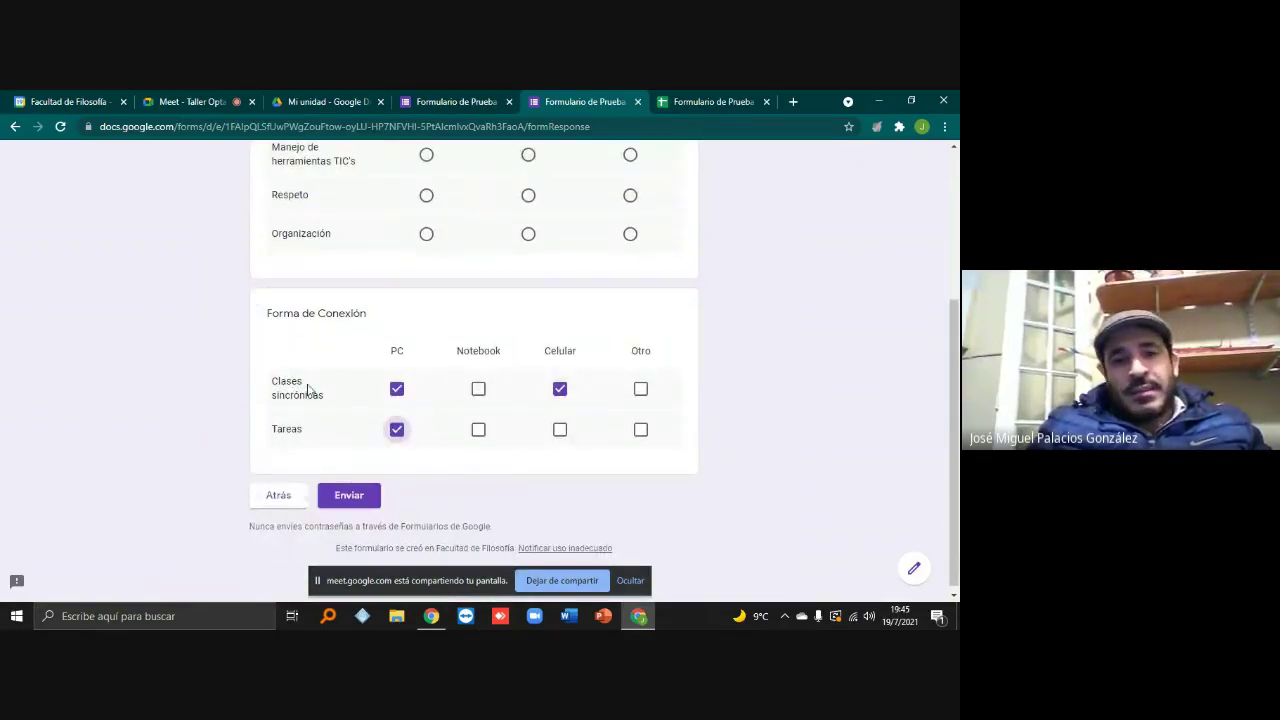
Check the Meet call, return to the Formulario de Prueba FADA (respuestas) spreadsheet and examine the Puntuación values of the first responses
left_click(217, 101)
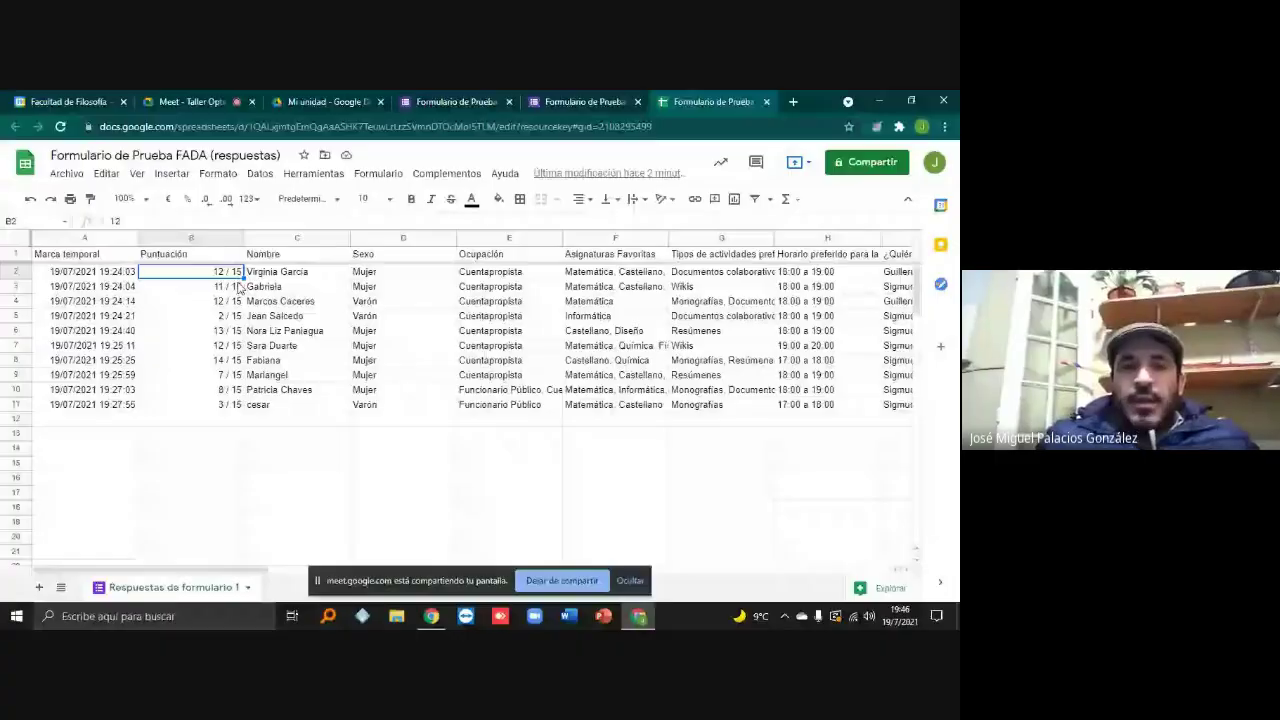
left_click(238, 287)
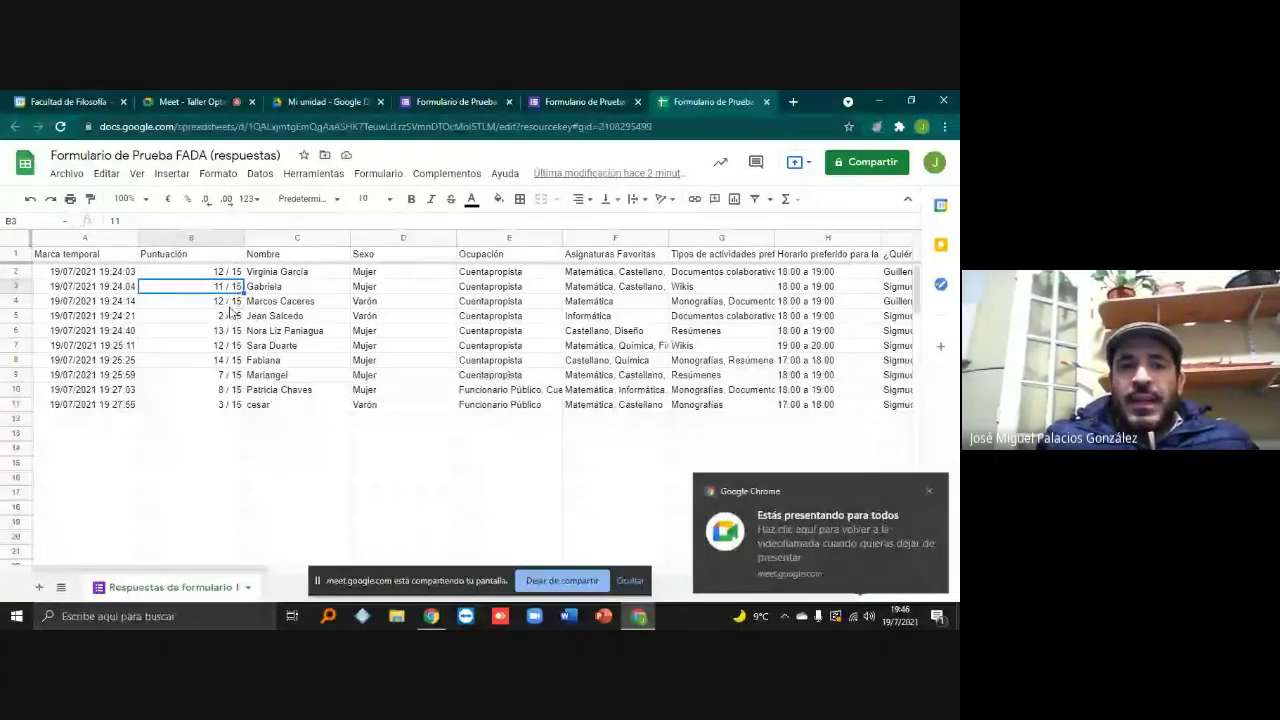
left_click(237, 301)
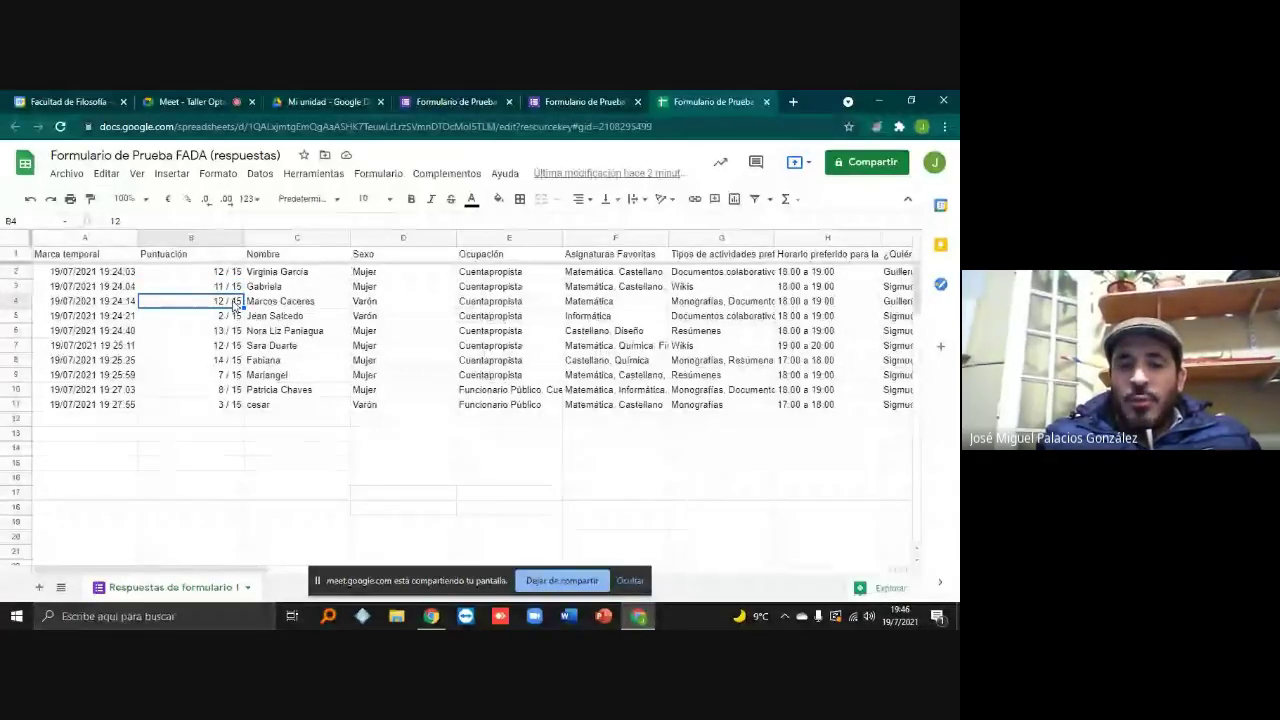
key("Right")
key("Left")
key("Left")
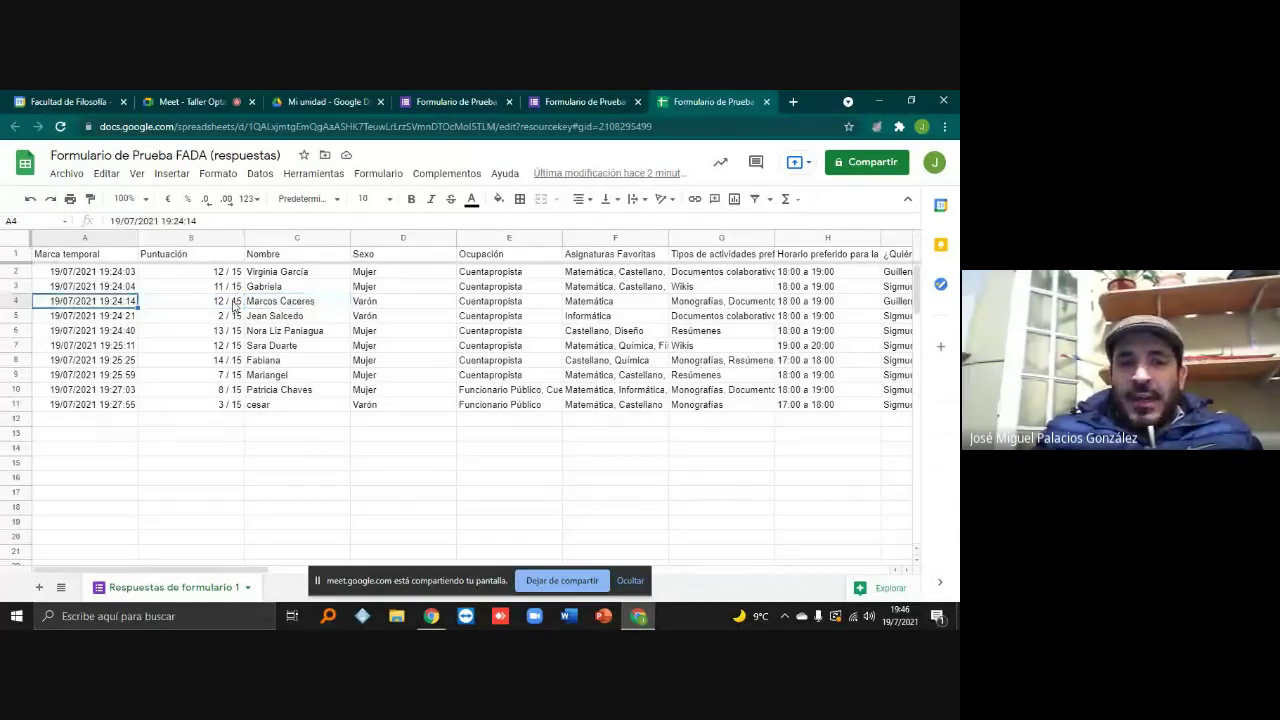
Examine the third response's answers in row 4, from Marca temporal through the psychology and mental health question columns
key("Right")
key("Right")
key("Right")
key("Right")
key("Right")
key("Right")
key("Right")
key("Right")
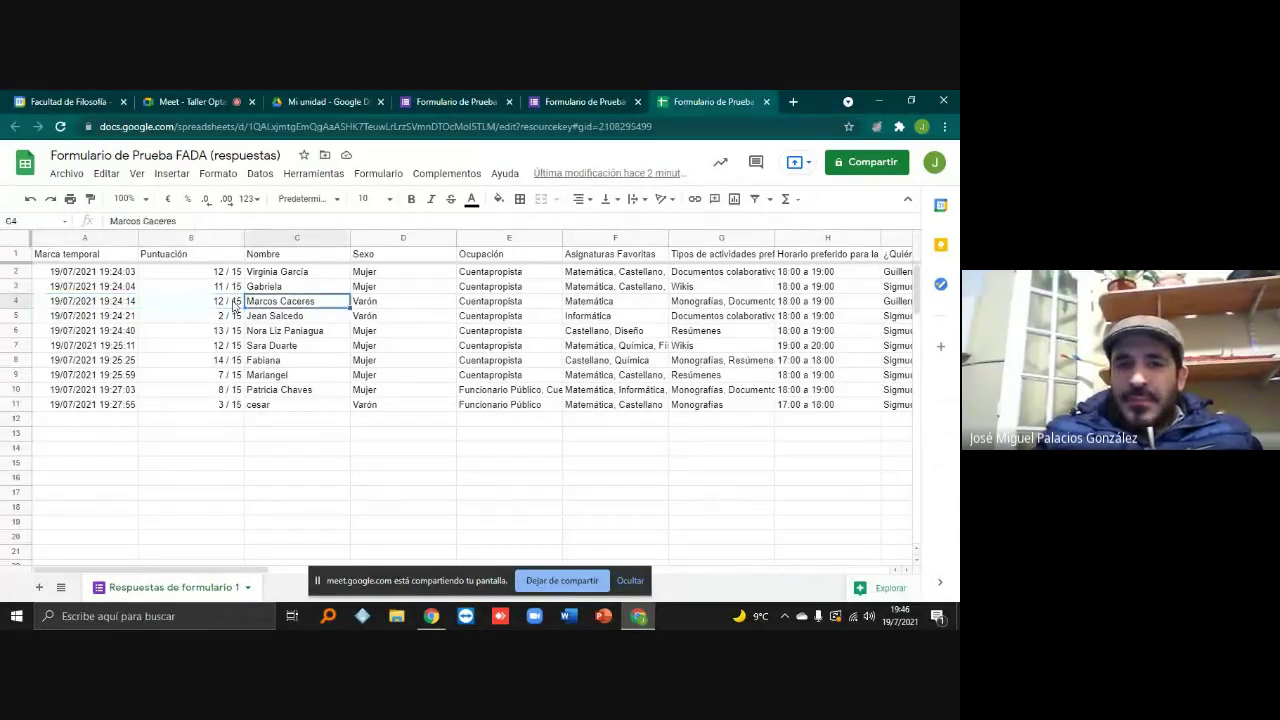
key("Right")
key("Right")
key("Right")
key("Right")
key("Right")
key("Right")
key("Right")
key("Right")
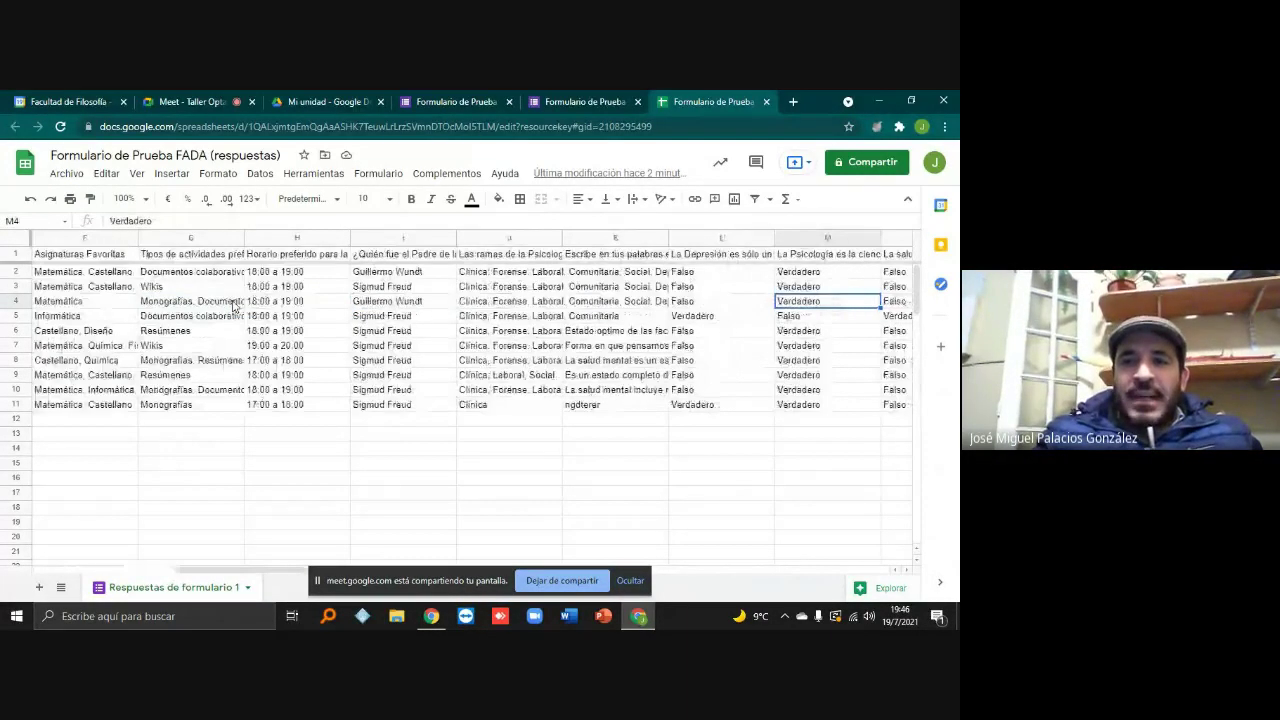
key("Left")
key("Left")
key("Left")
key("Left")
key("Left")
key("Left")
key("Left")
key("Left")
key("Left")
key("Left")
key("Left")
key("Left")
key("Left")
key("Left")
key("Left")
key("Left")
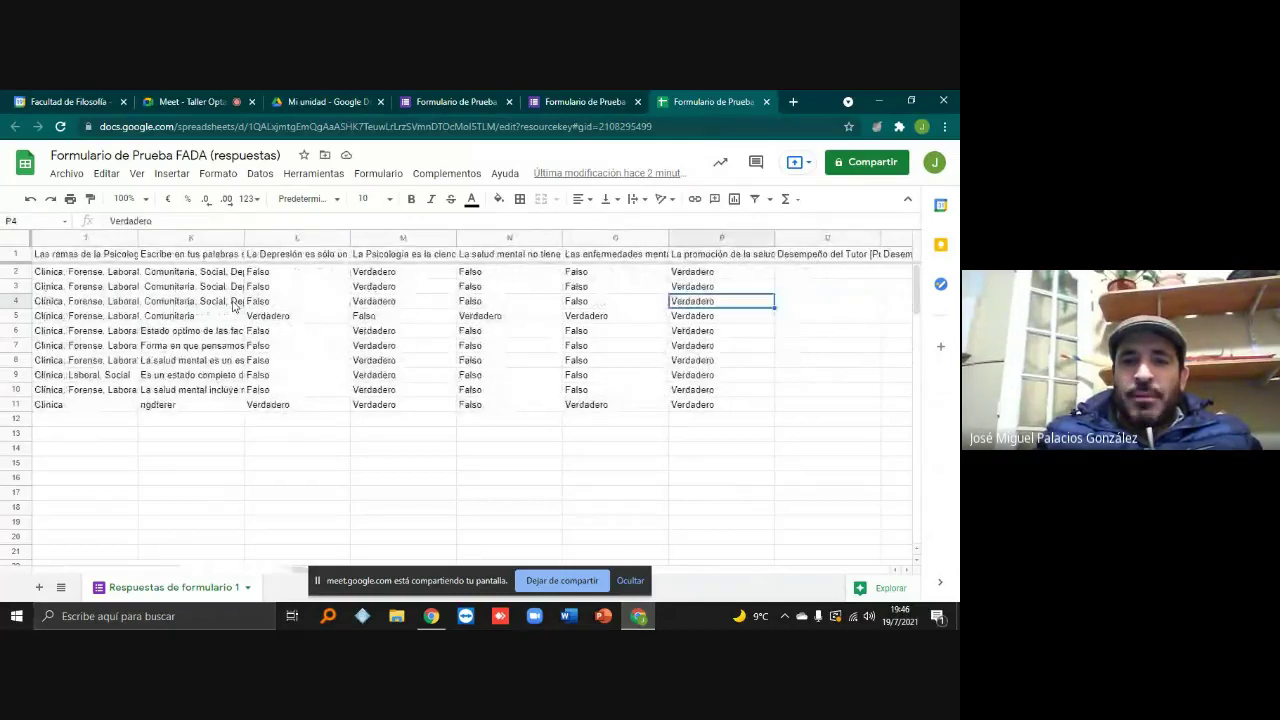
key("Right")
key("Right")
key("Right")
key("Right")
key("Right")
key("Right")
key("Right")
key("Right")
key("Right")
key("Right")
key("Right")
key("Right")
key("Right")
key("Right")
key("Right")
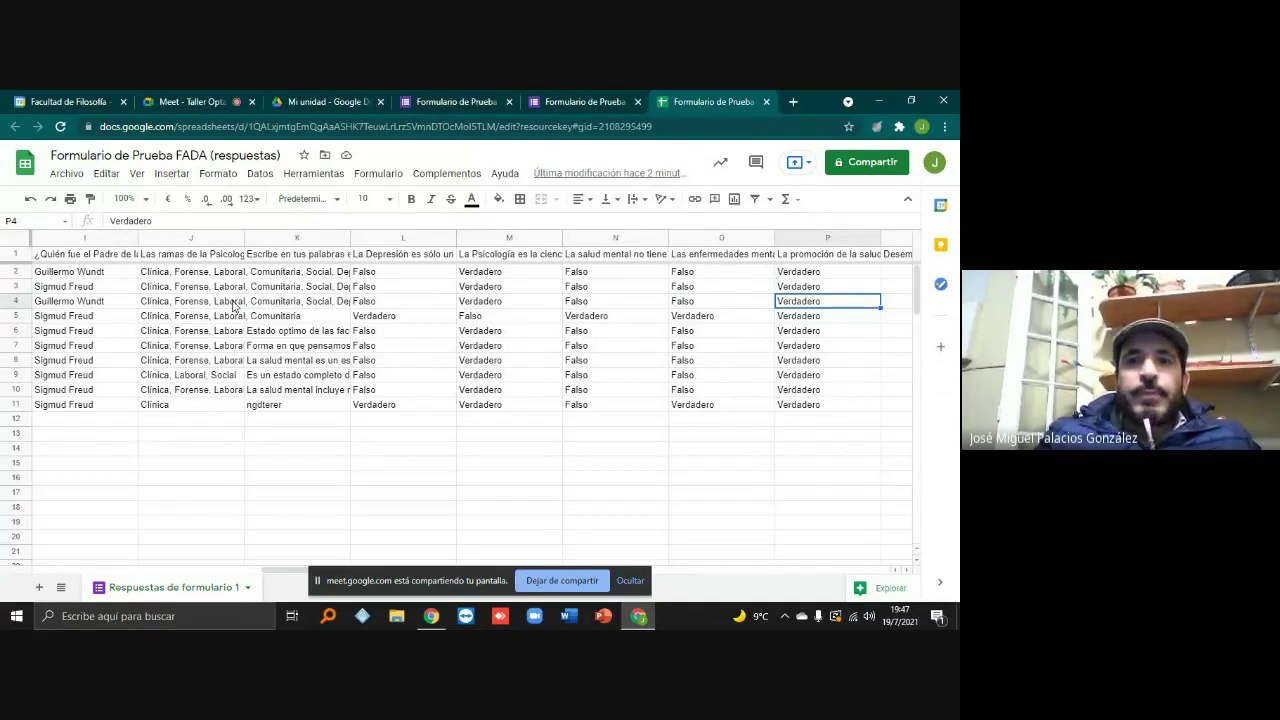
Switch to the Meet call and stop presenting the screen
left_click(195, 101)
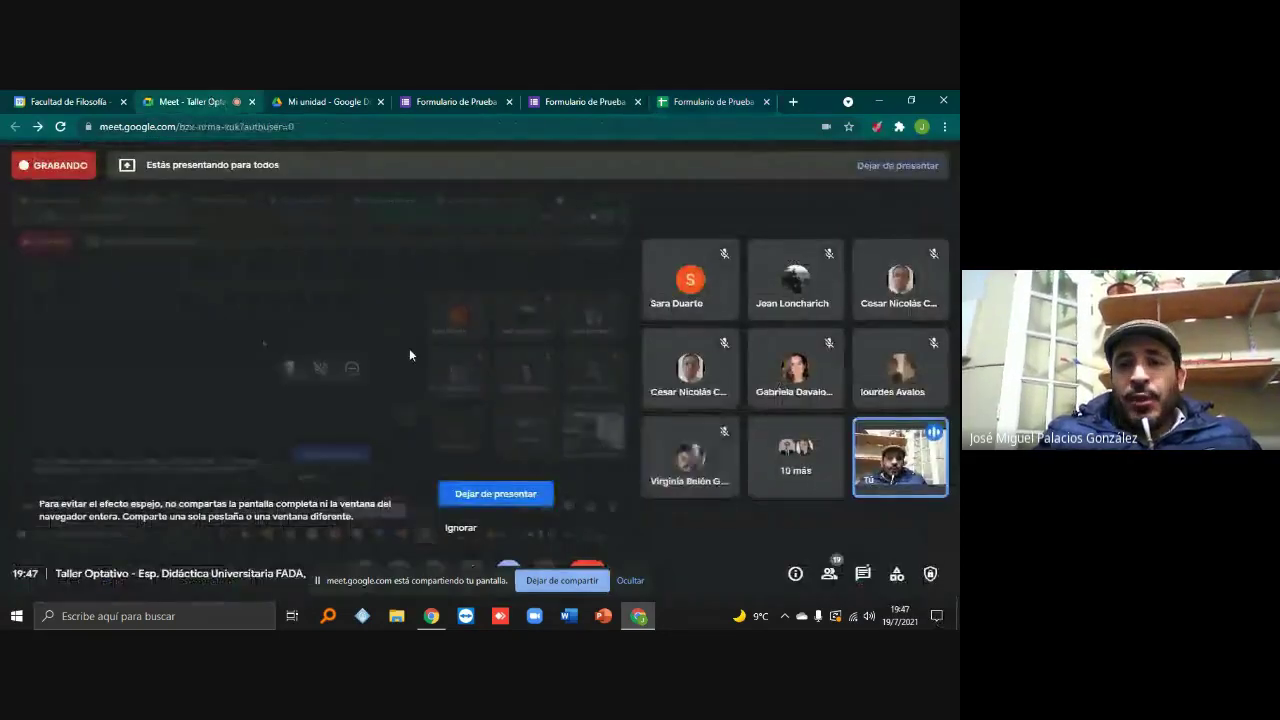
left_click(491, 493)
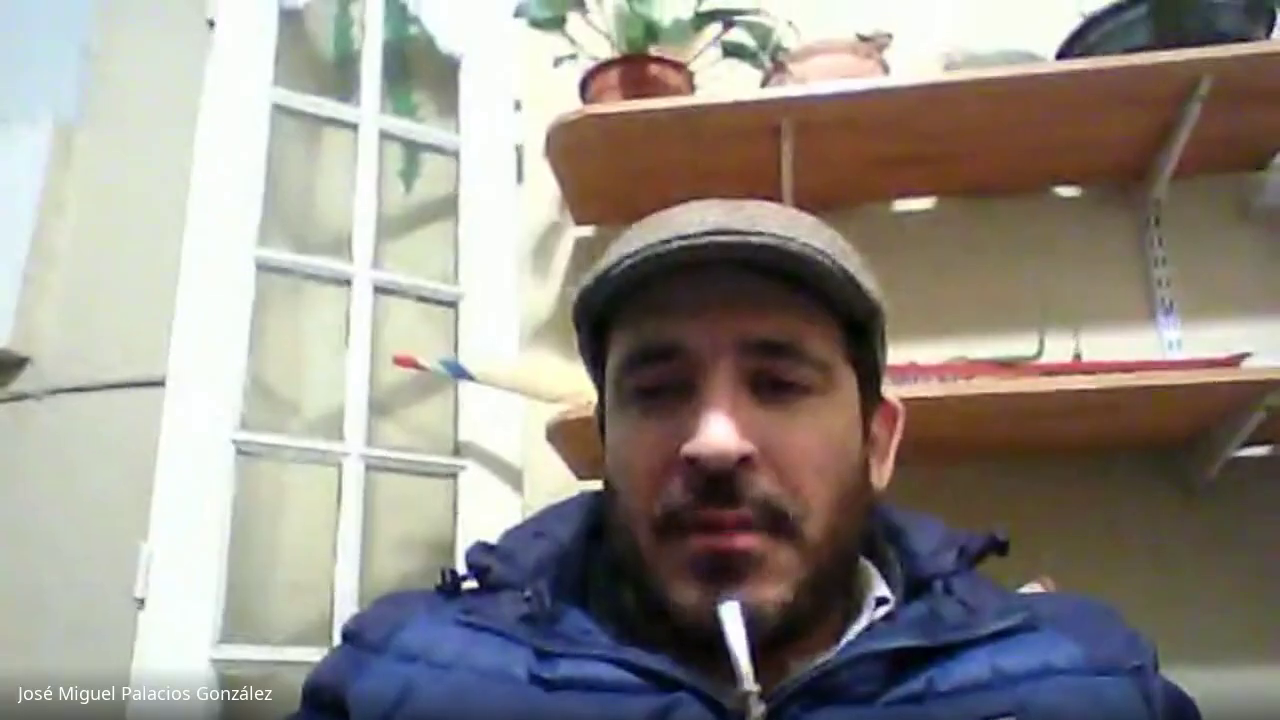